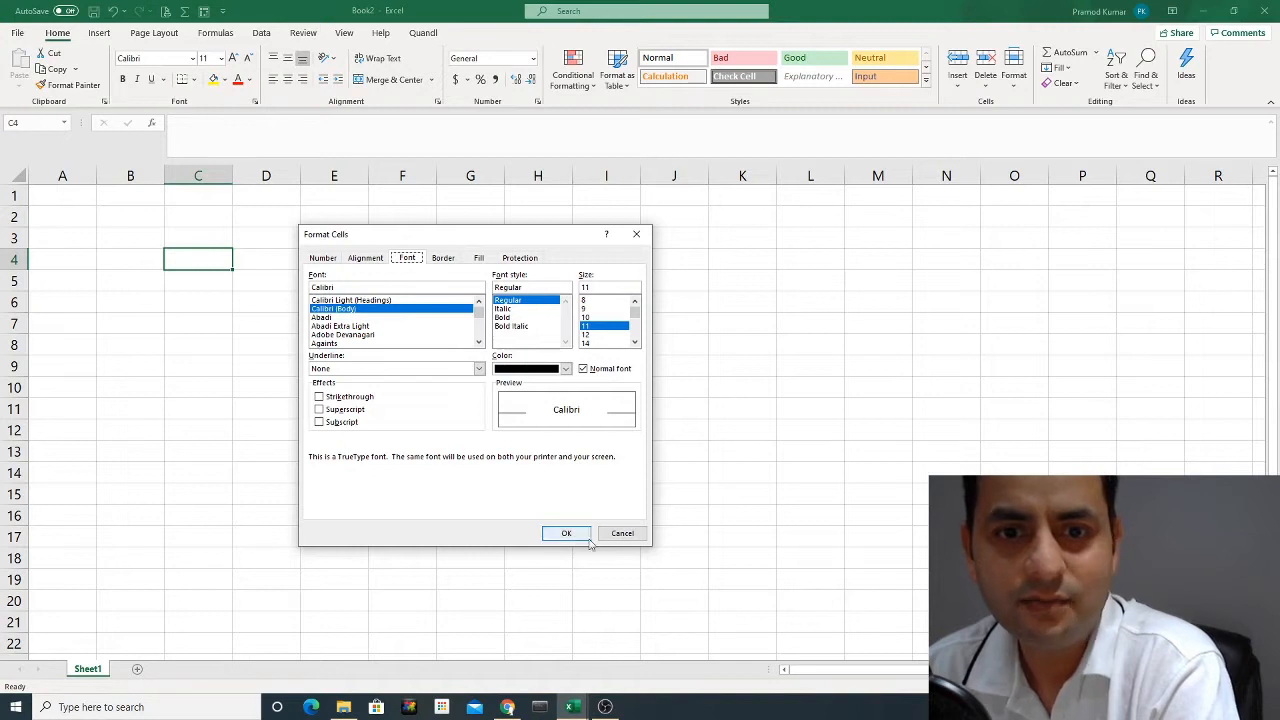
# Cancel the Format Cells dialog without applying changes, leaving cell C4 selected.
pyautogui.click(622, 533)
pyautogui.click(262, 302)
pyautogui.click(206, 262)
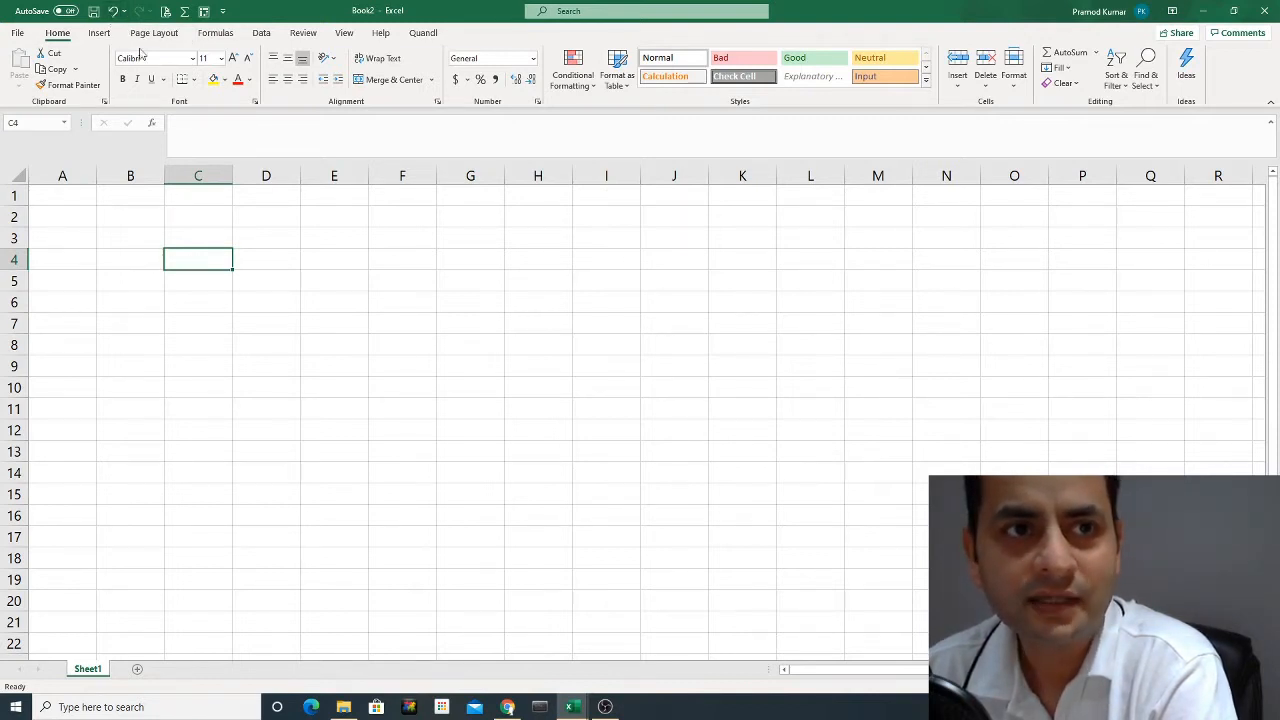
pyautogui.click(222, 11)
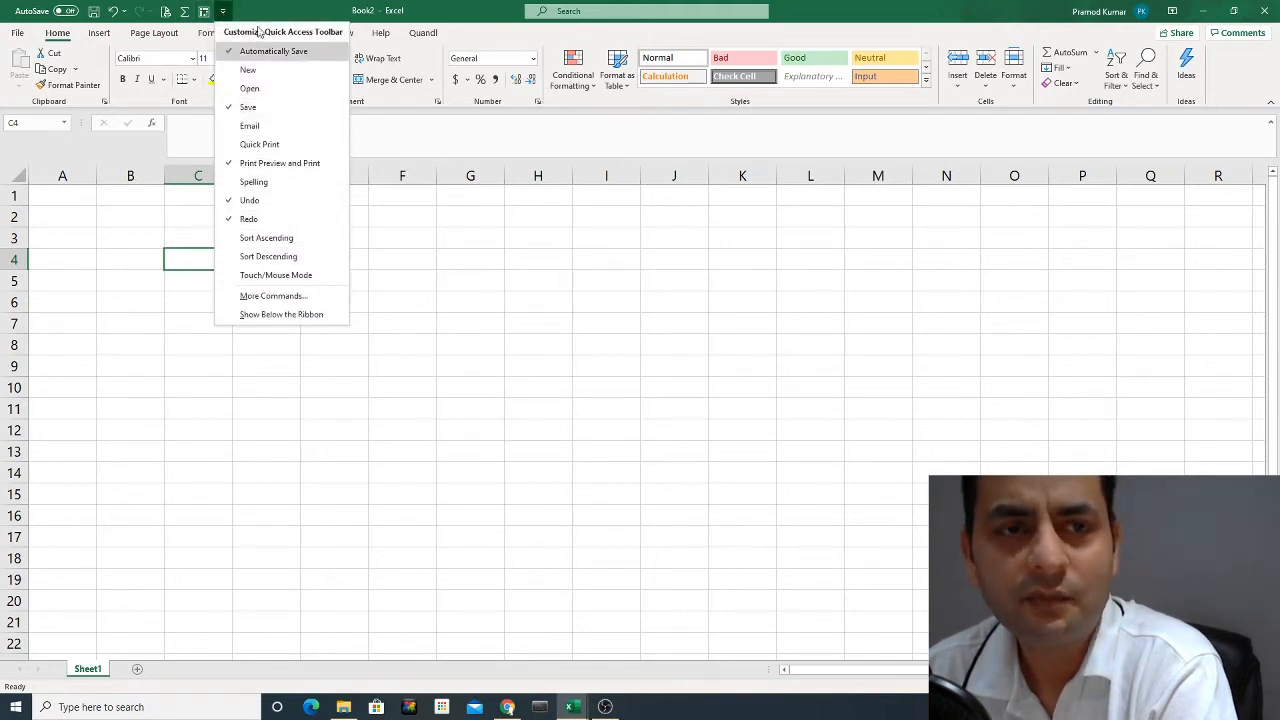
pyautogui.click(233, 73)
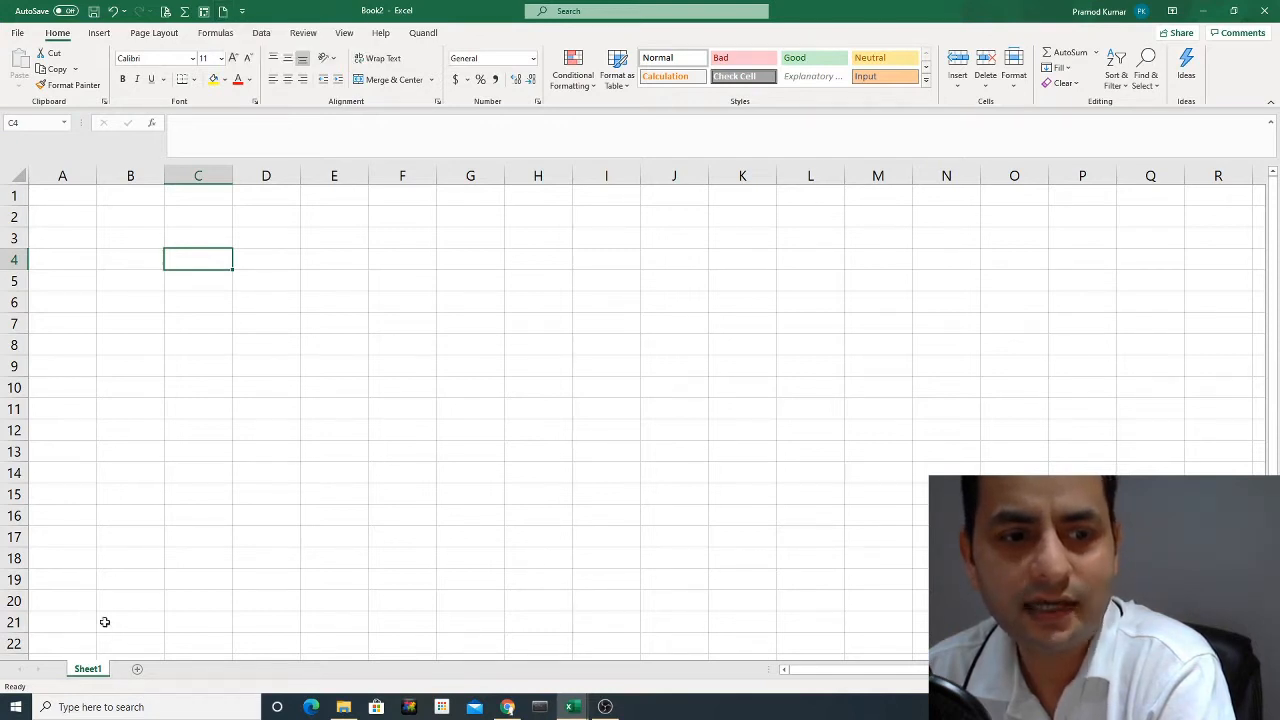
pyautogui.click(224, 13)
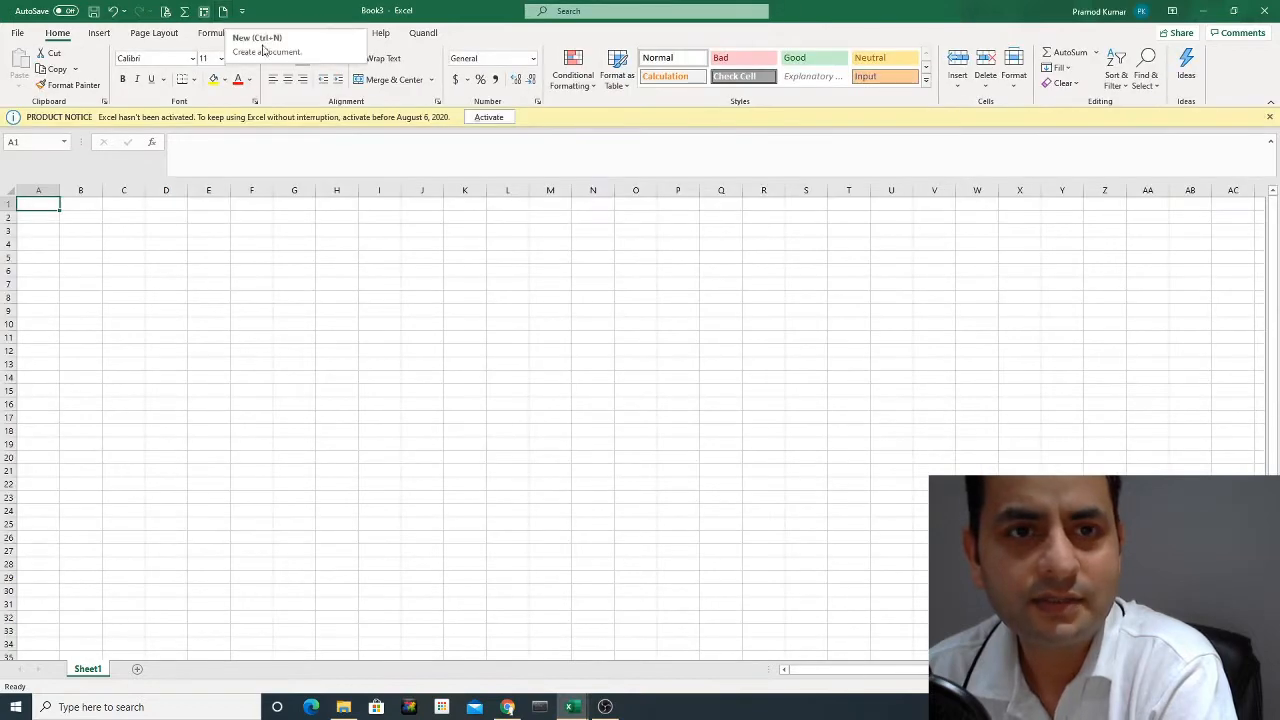
pyautogui.click(1269, 117)
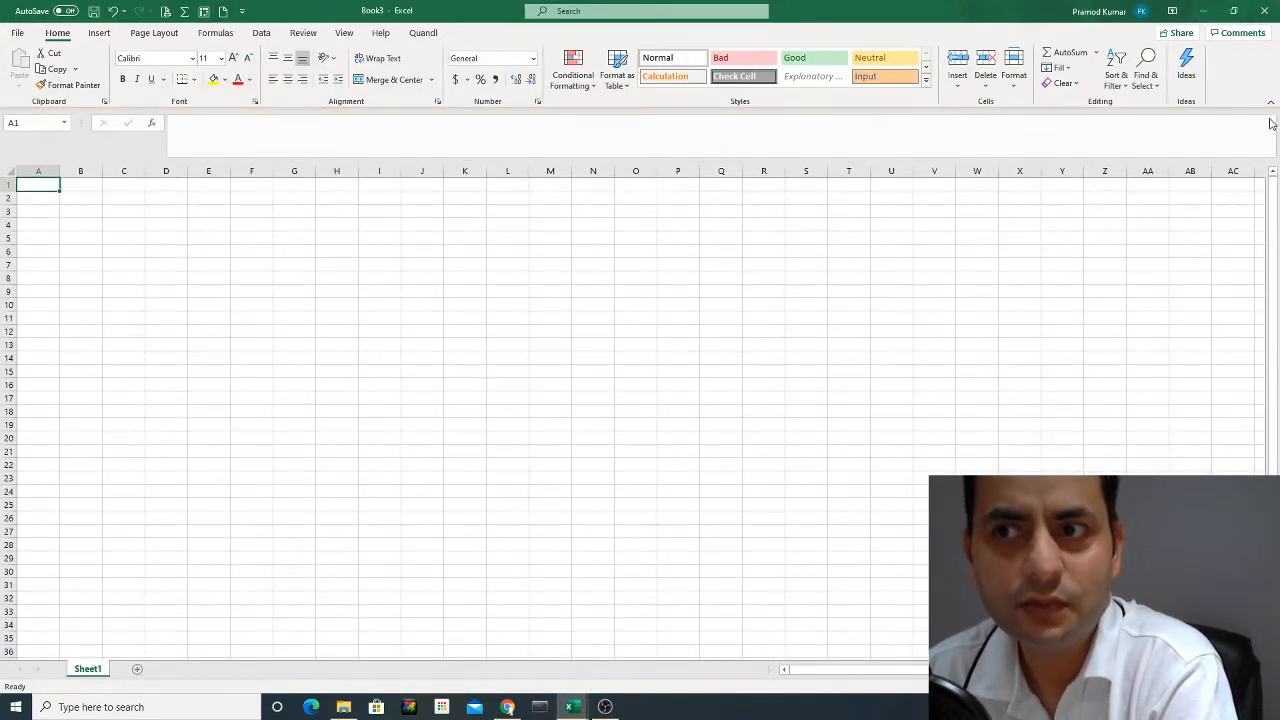
pyautogui.moveTo(810, 13); pyautogui.dragTo(620, 116)
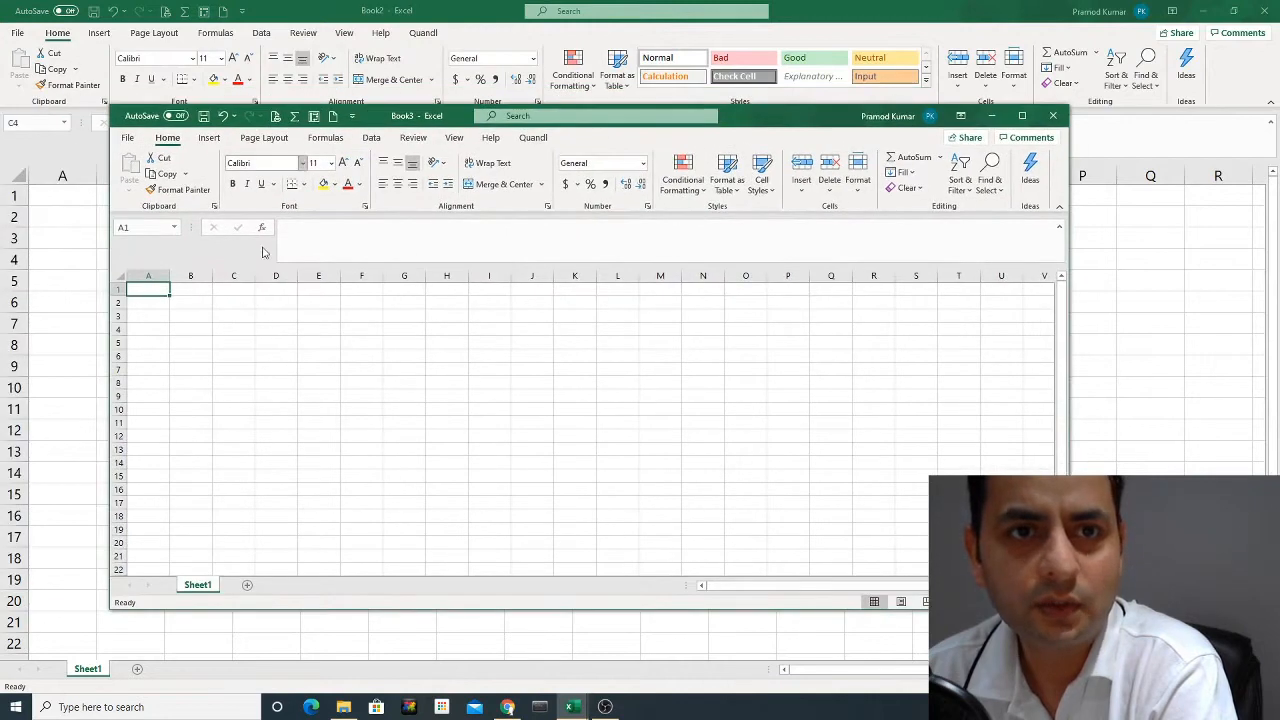
pyautogui.click(1053, 115)
pyautogui.click(298, 235)
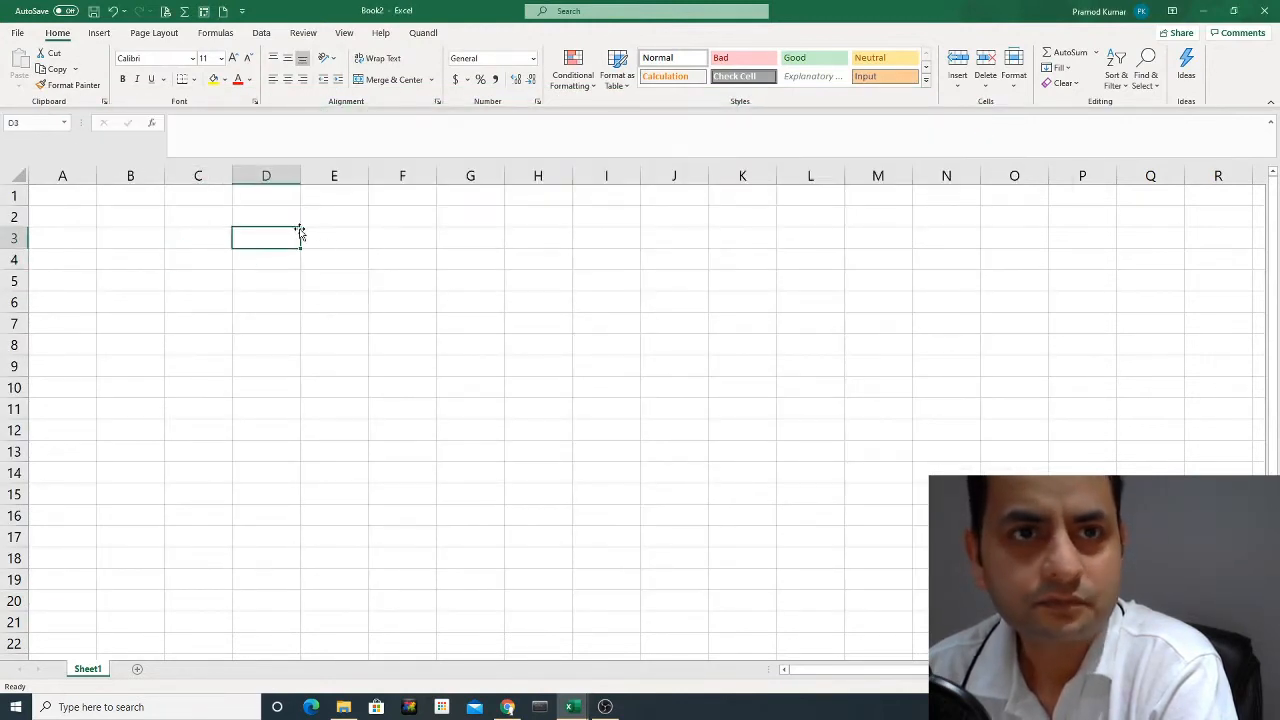
pyautogui.click(244, 11)
pyautogui.click(266, 72)
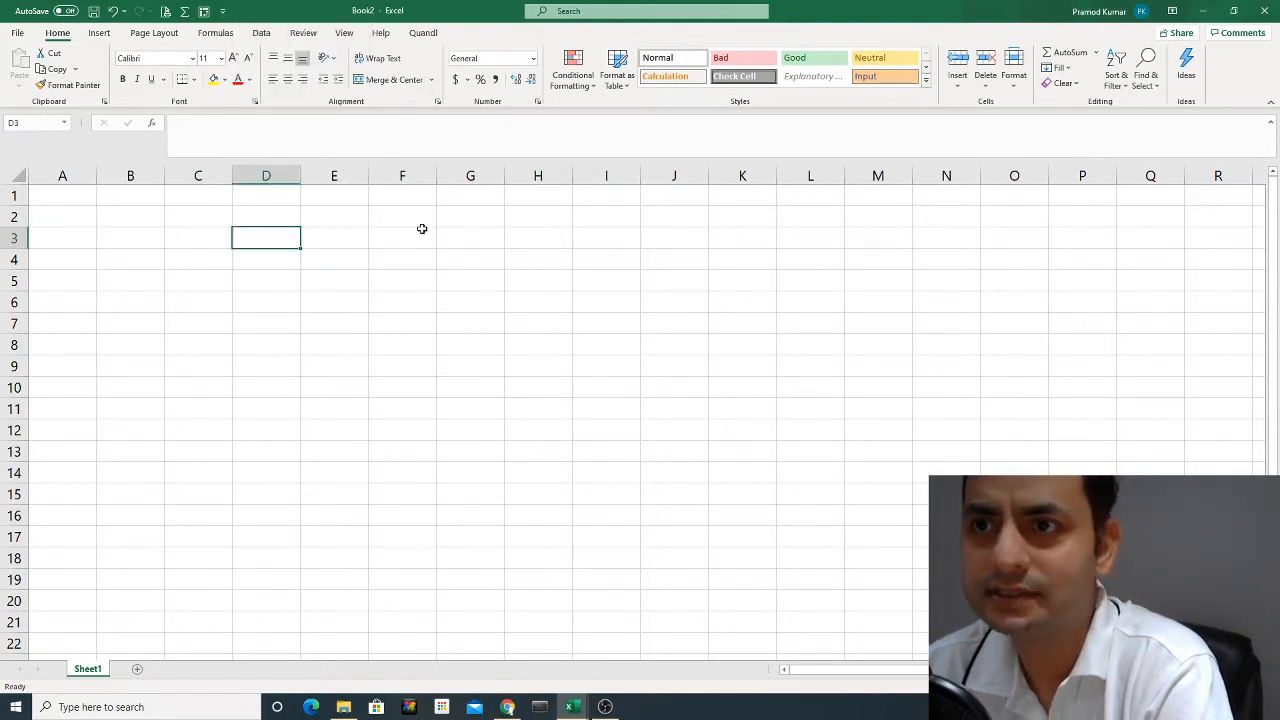
pyautogui.click(463, 243)
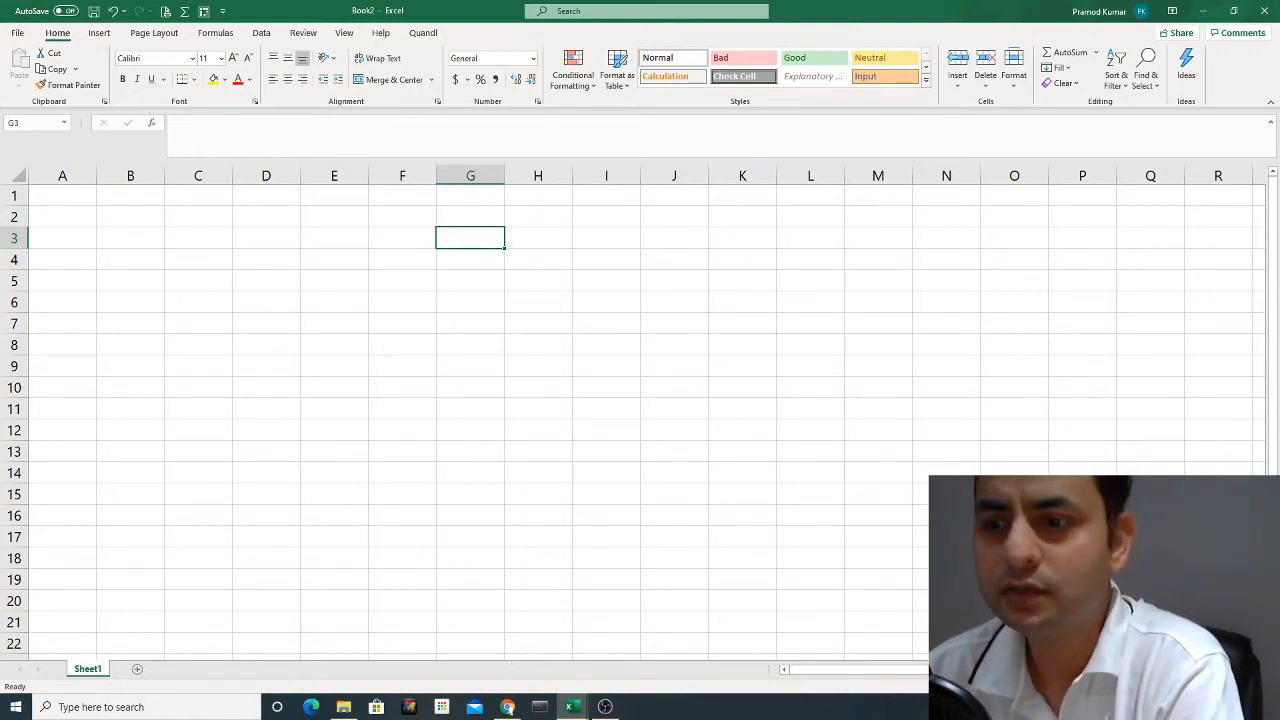
# Zoom in on the empty sheet with Ctrl+wheel so the cells appear larger.
pyautogui.scroll(1, 640, 410)
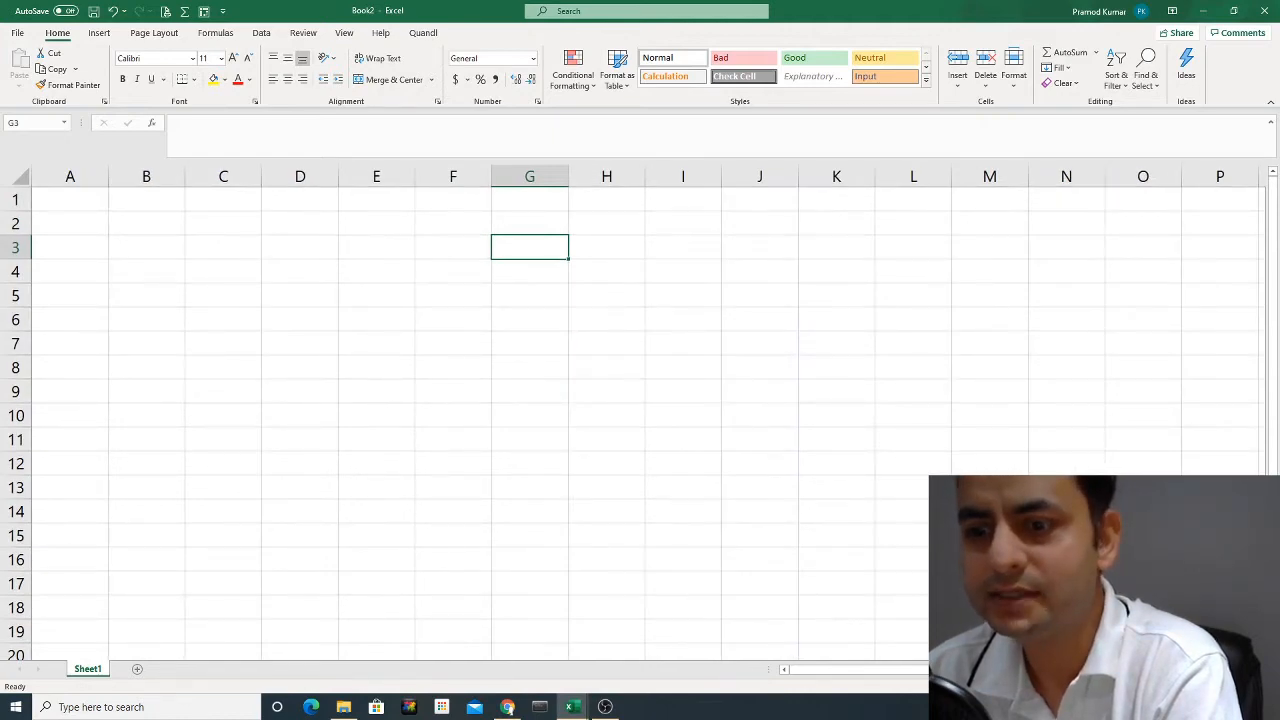
pyautogui.scroll(-3, 717, 478)
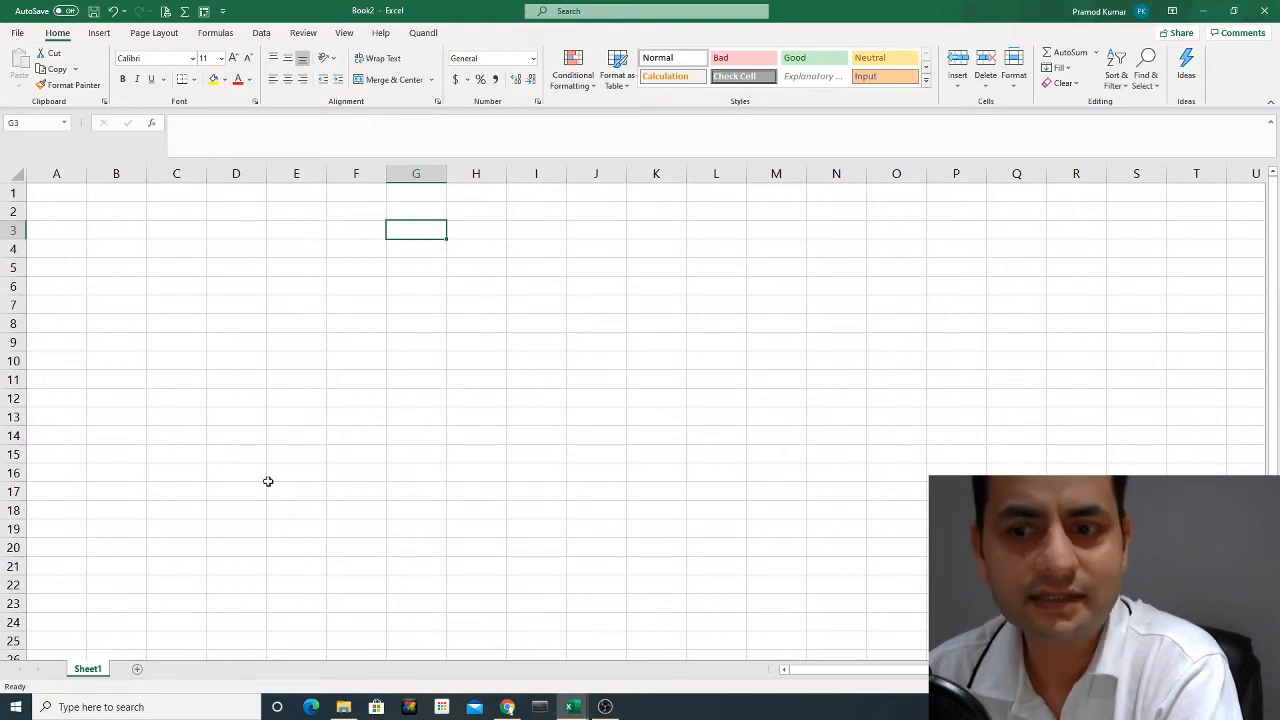
pyautogui.scroll(2, 632, 410)
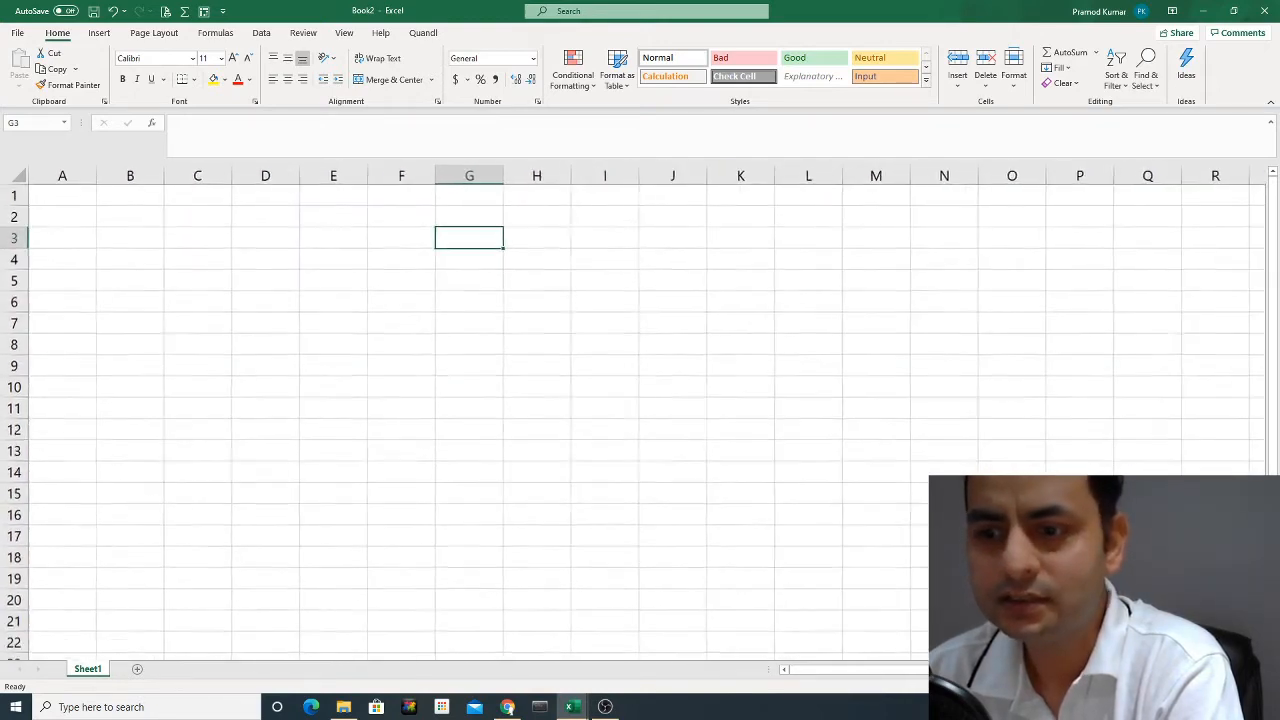
pyautogui.scroll(1, 632, 410)
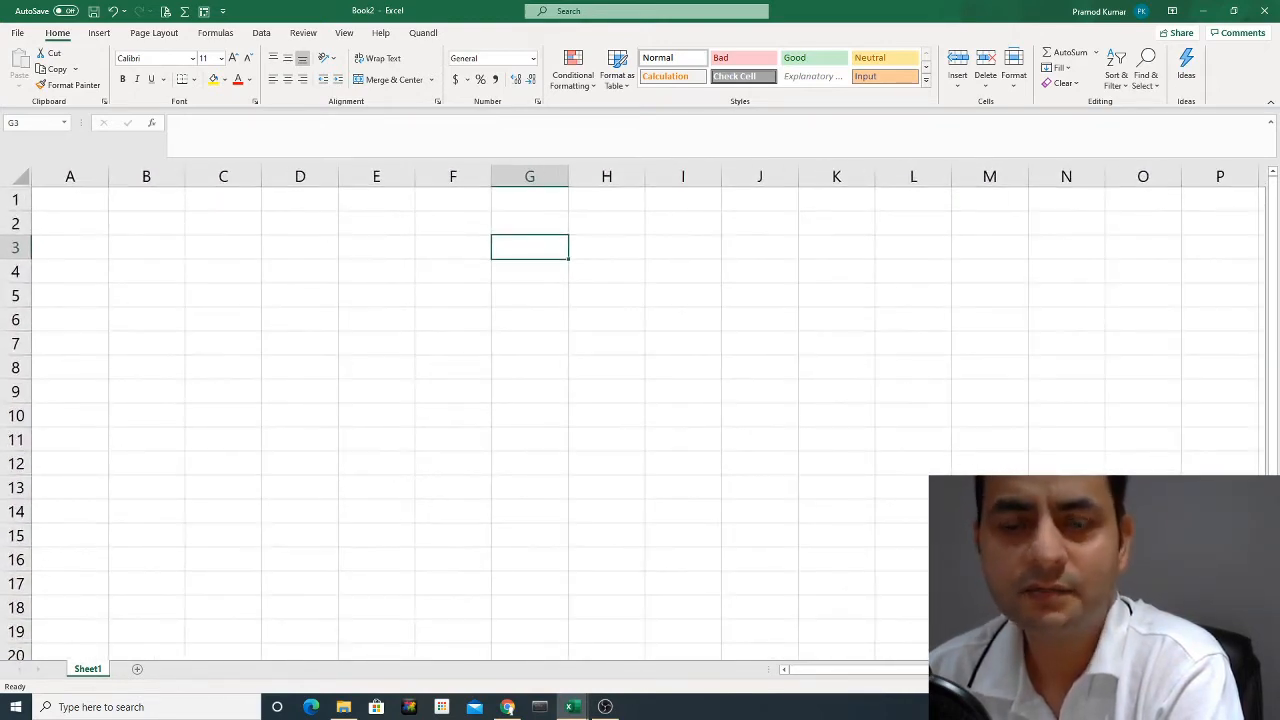
pyautogui.scroll(1, 664, 441)
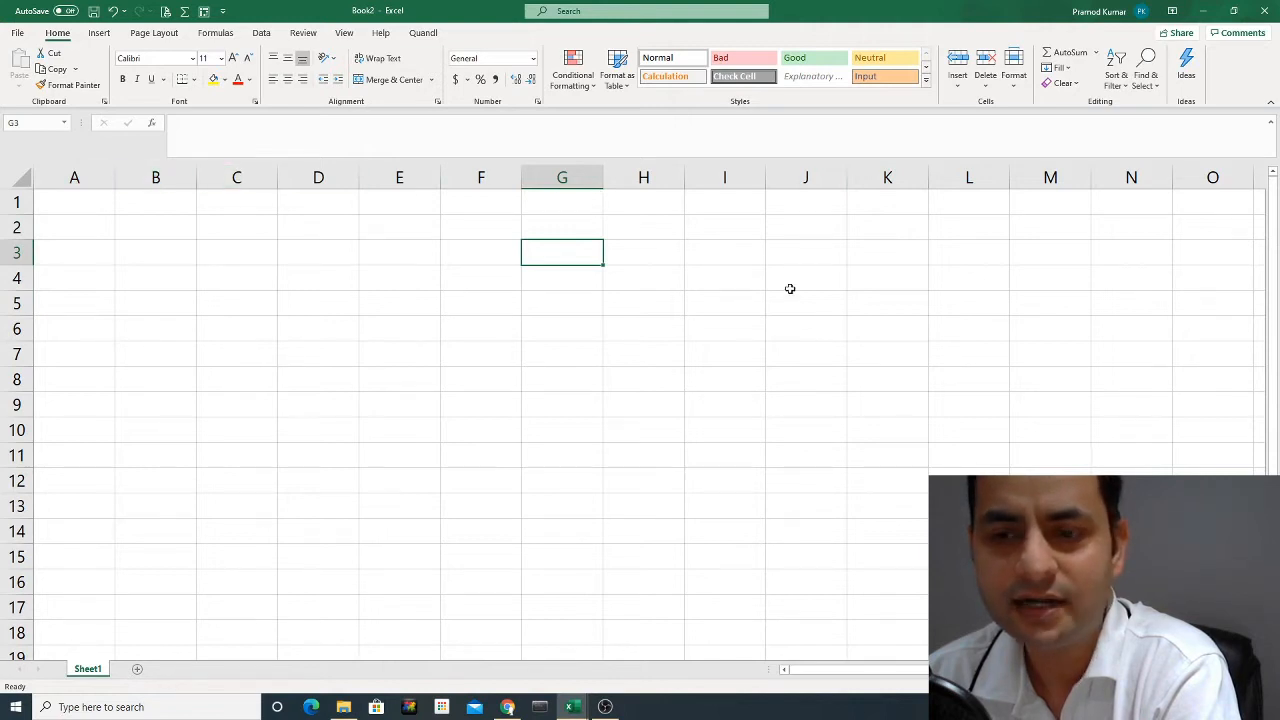
pyautogui.click(1259, 669)
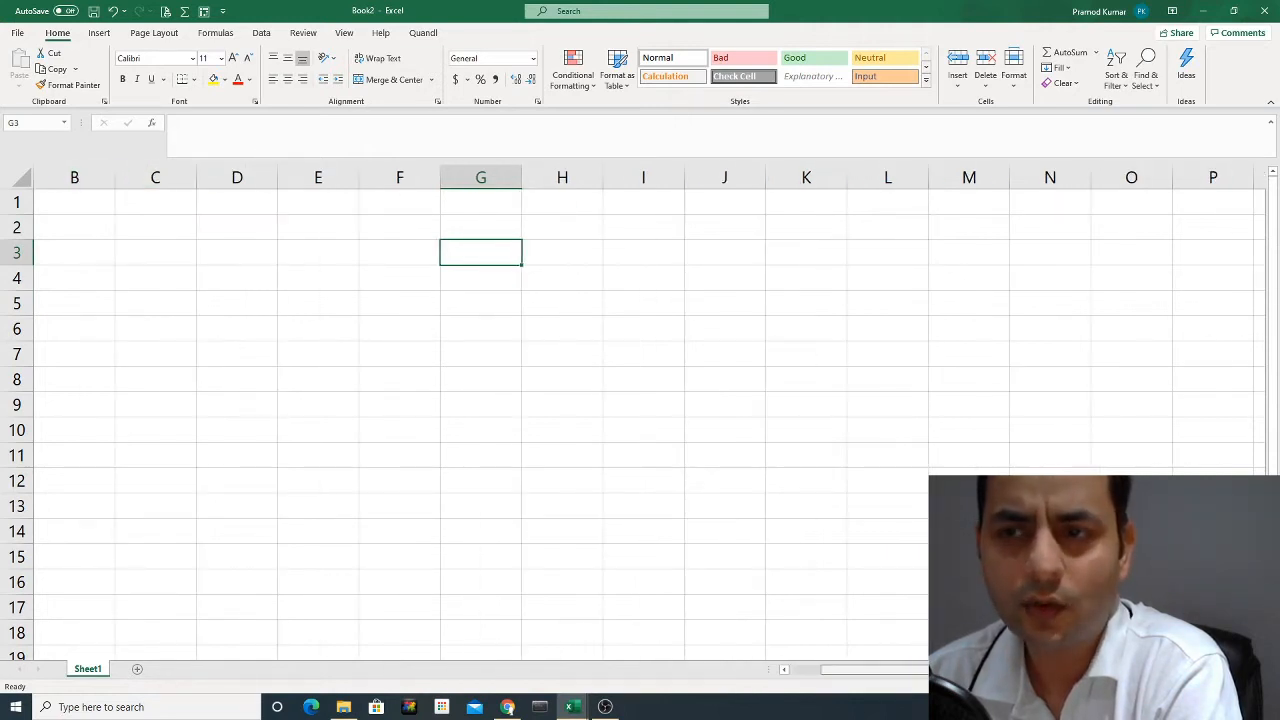
pyautogui.moveTo(1100, 669); pyautogui.dragTo(900, 669)
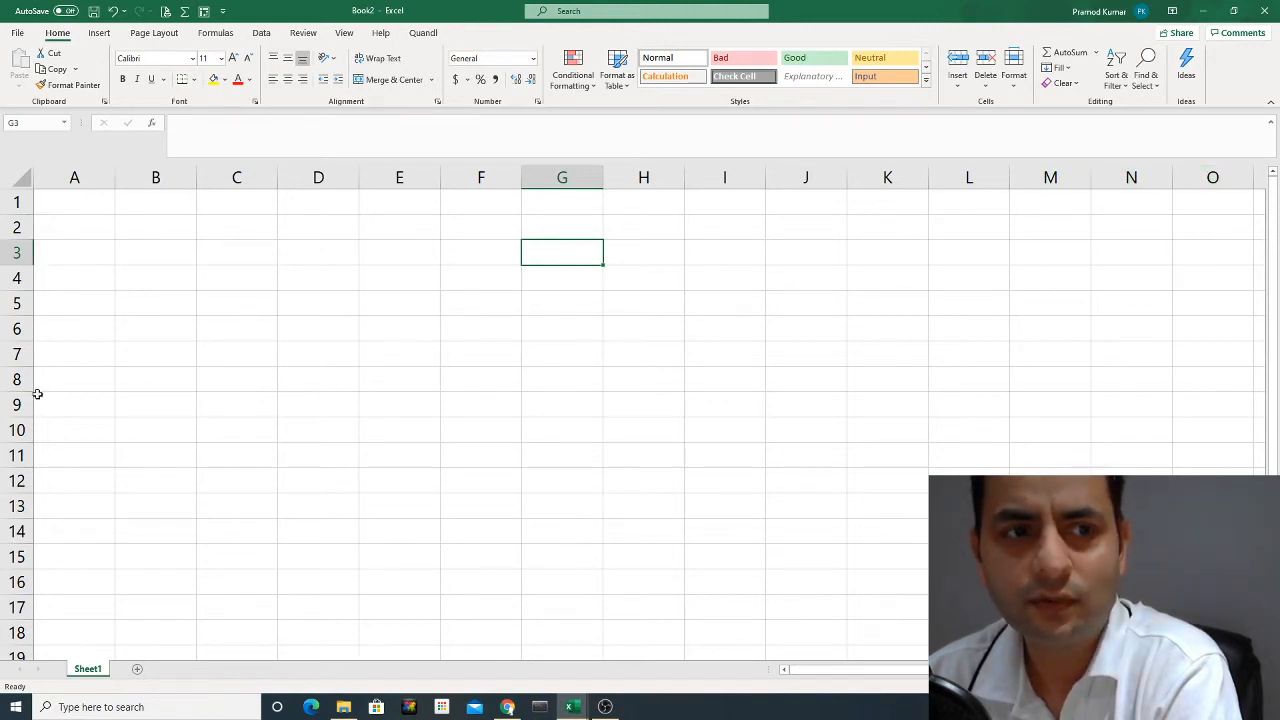
pyautogui.scroll(-14, 79, 497)
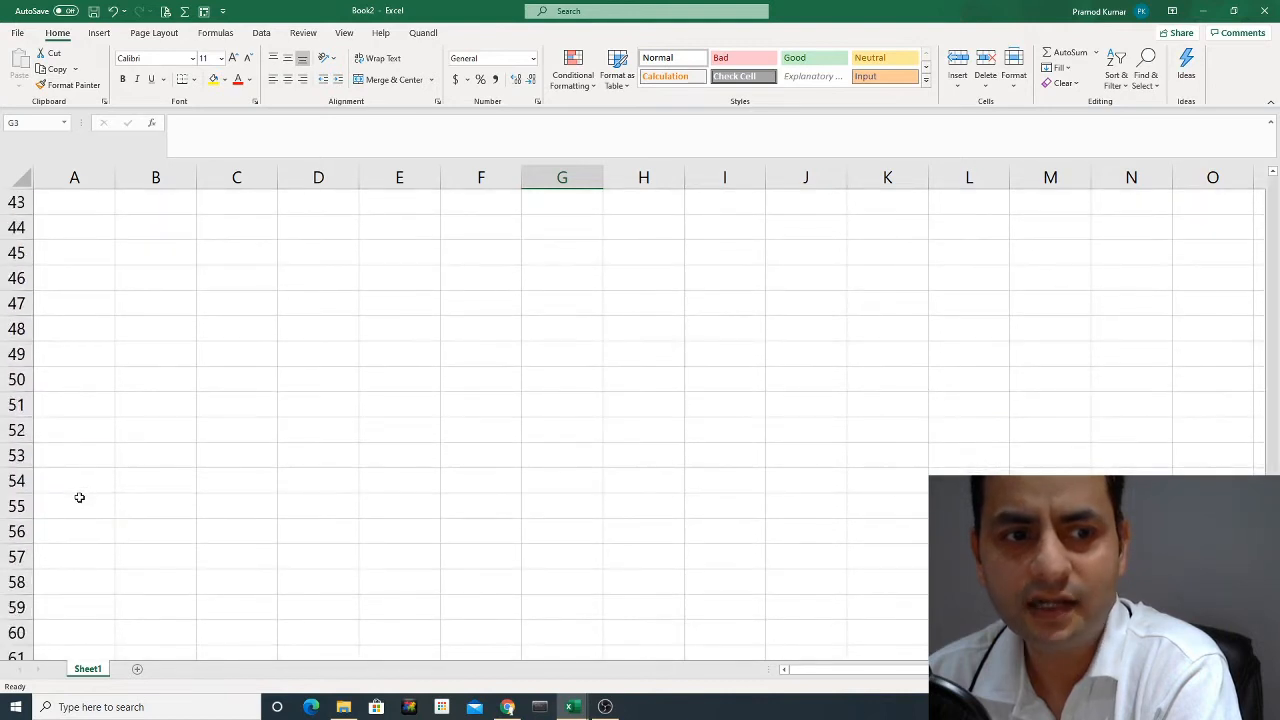
pyautogui.scroll(14, 79, 497)
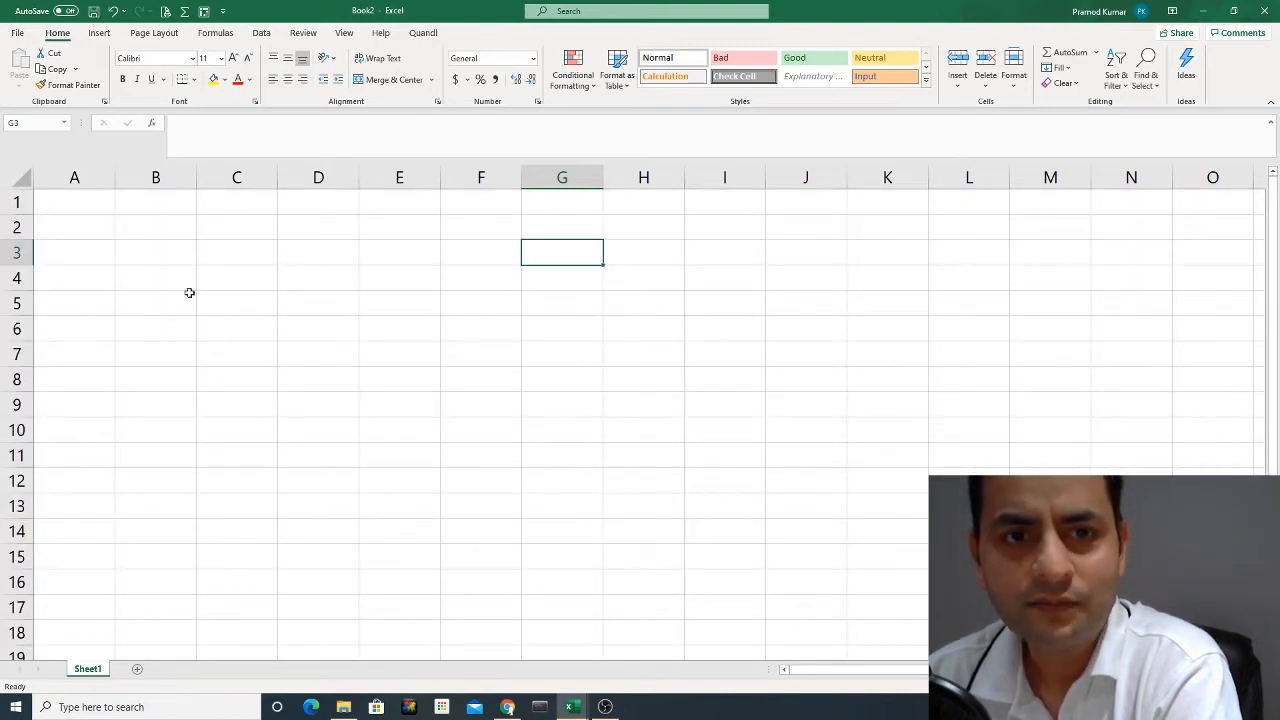
pyautogui.click(478, 257)
pyautogui.click(583, 257)
pyautogui.click(410, 257)
pyautogui.click(497, 254)
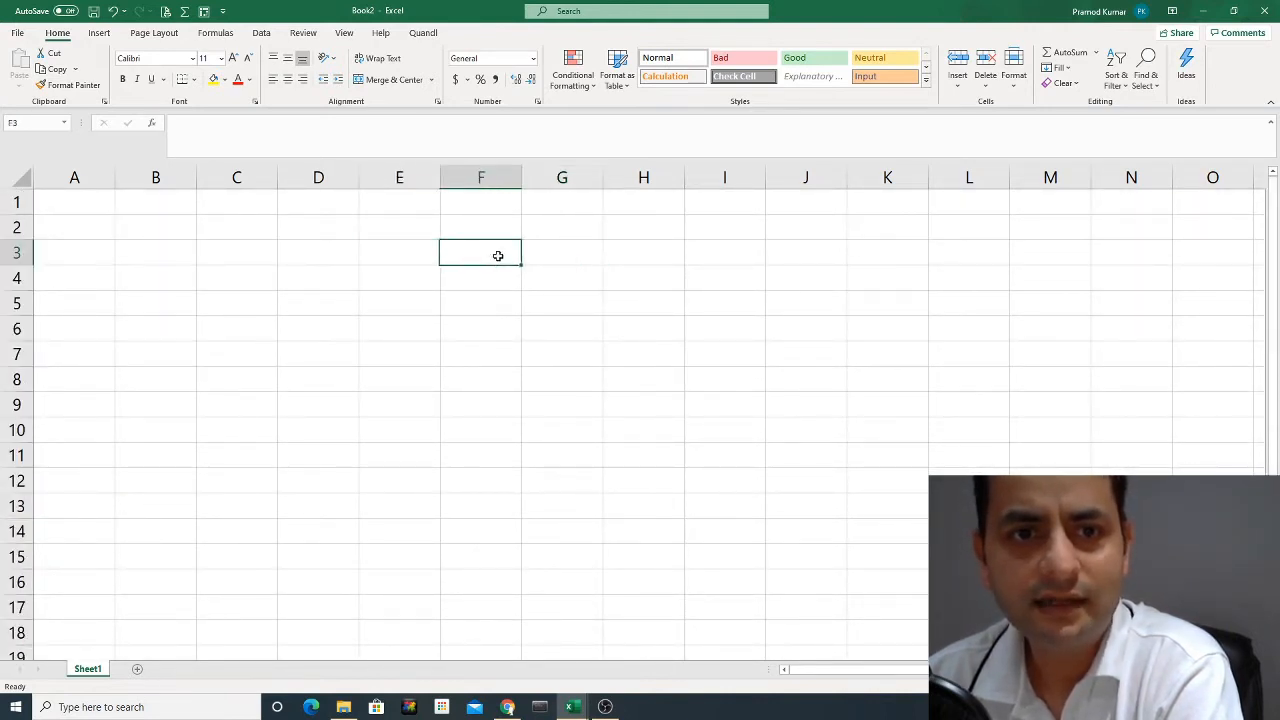
pyautogui.click(90, 233)
pyautogui.click(348, 281)
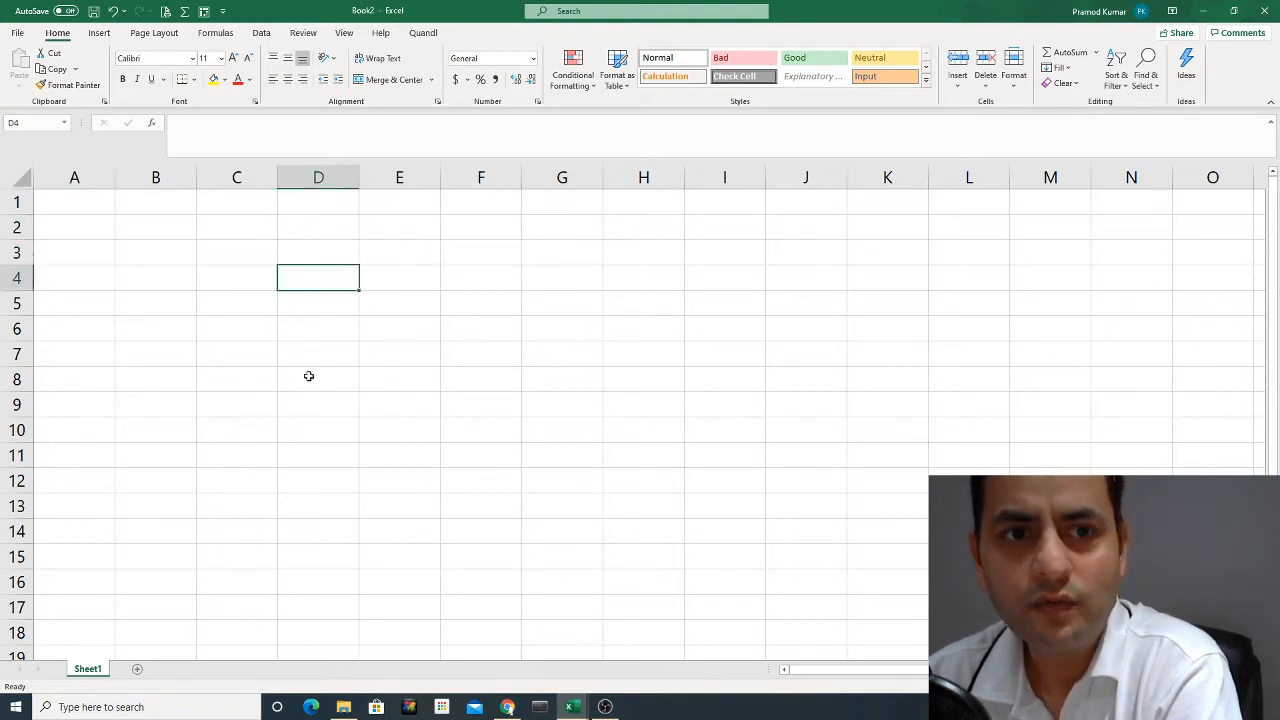
pyautogui.click(318, 400)
pyautogui.click(314, 273)
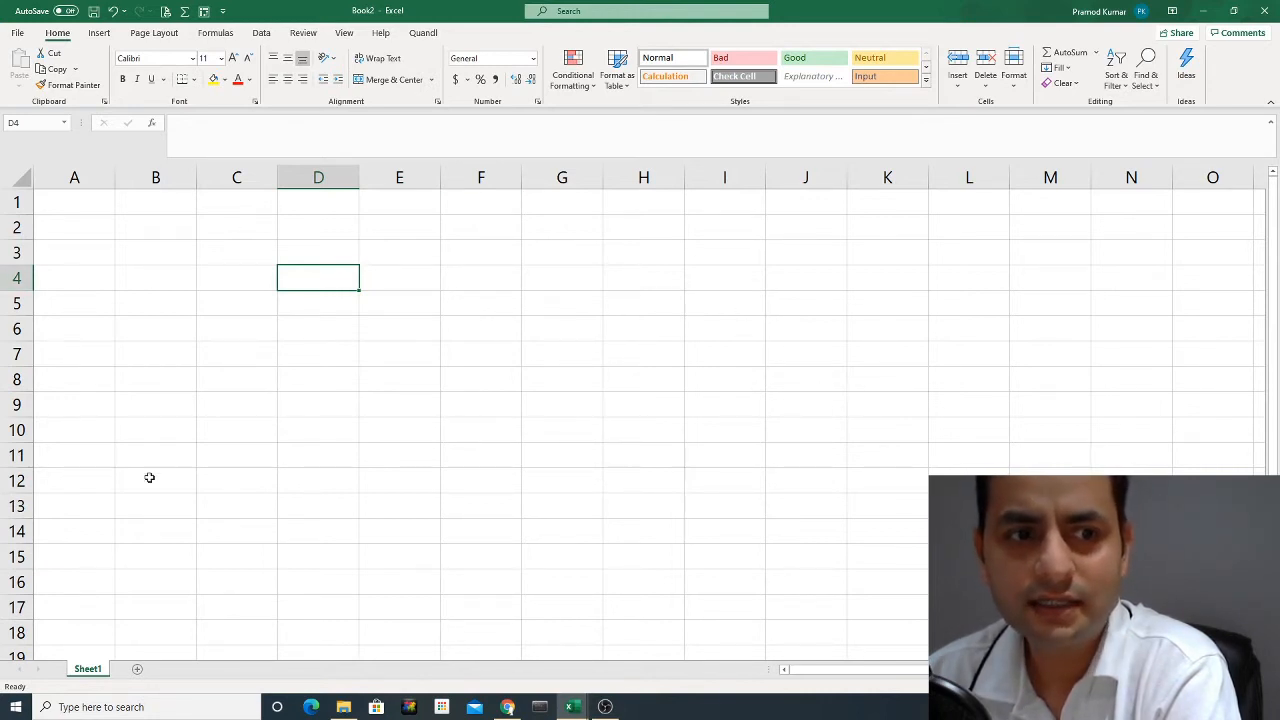
pyautogui.click(17, 430)
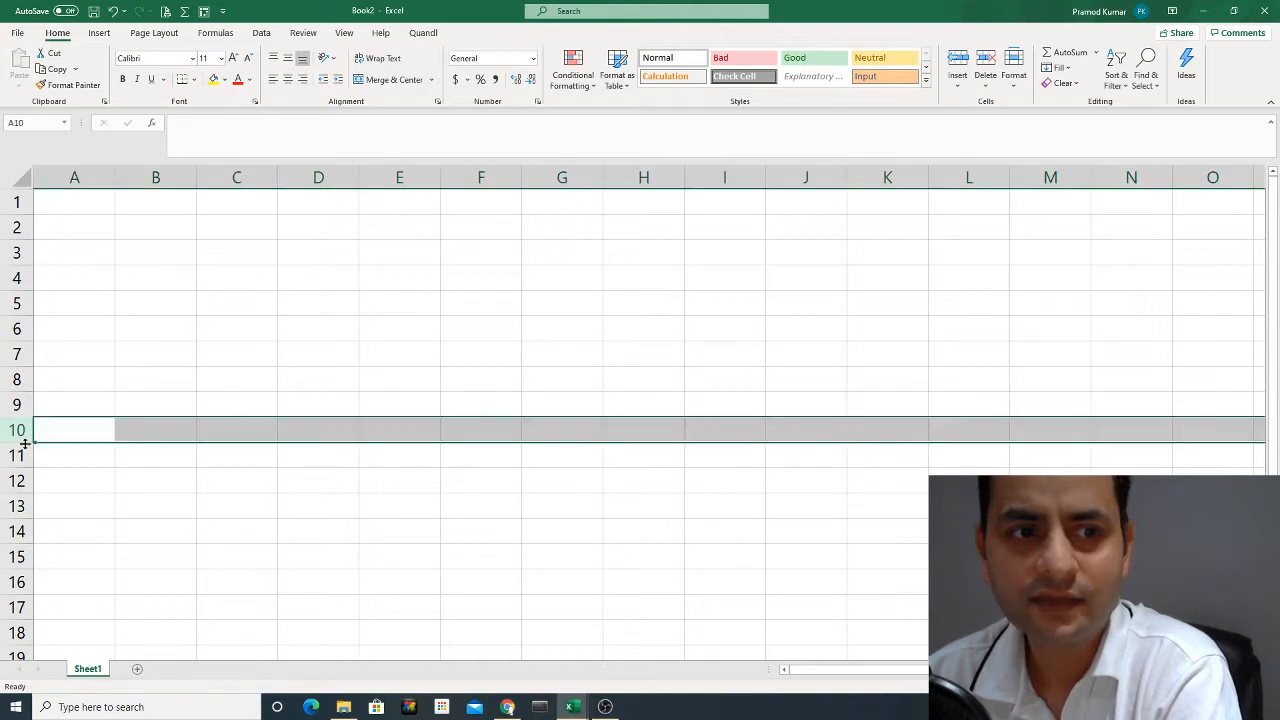
pyautogui.click(10, 455)
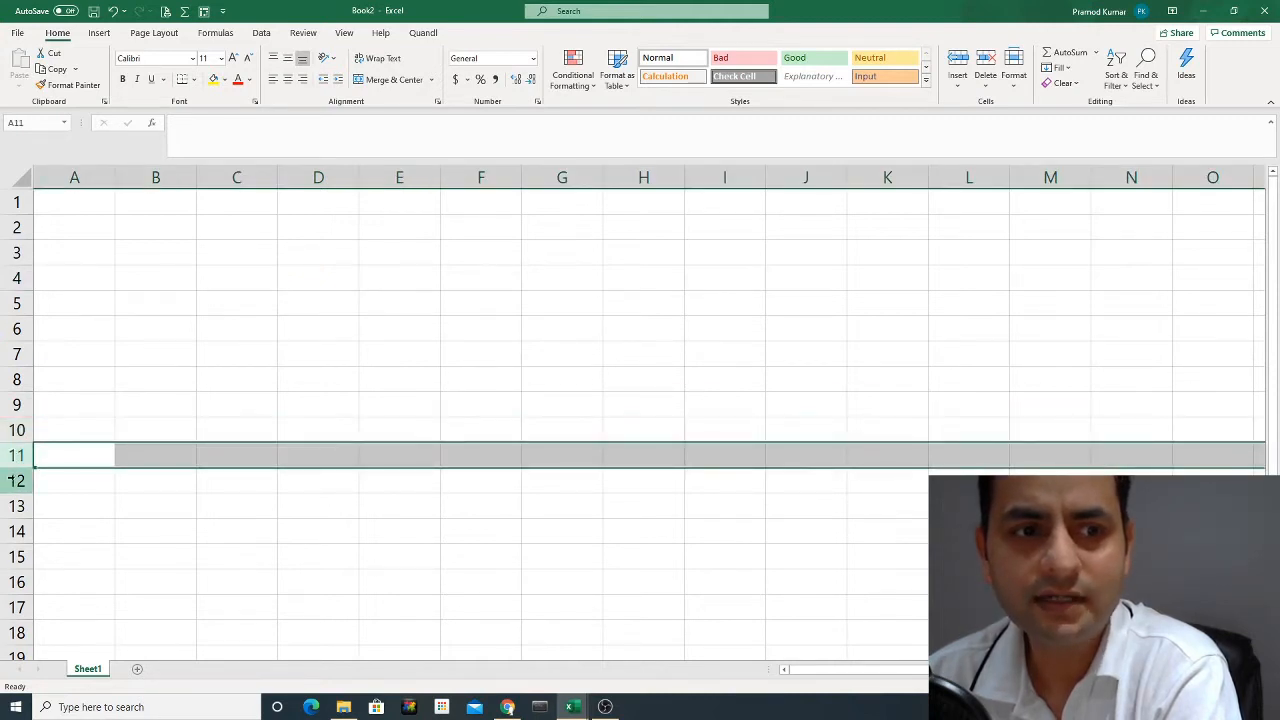
pyautogui.click(12, 480)
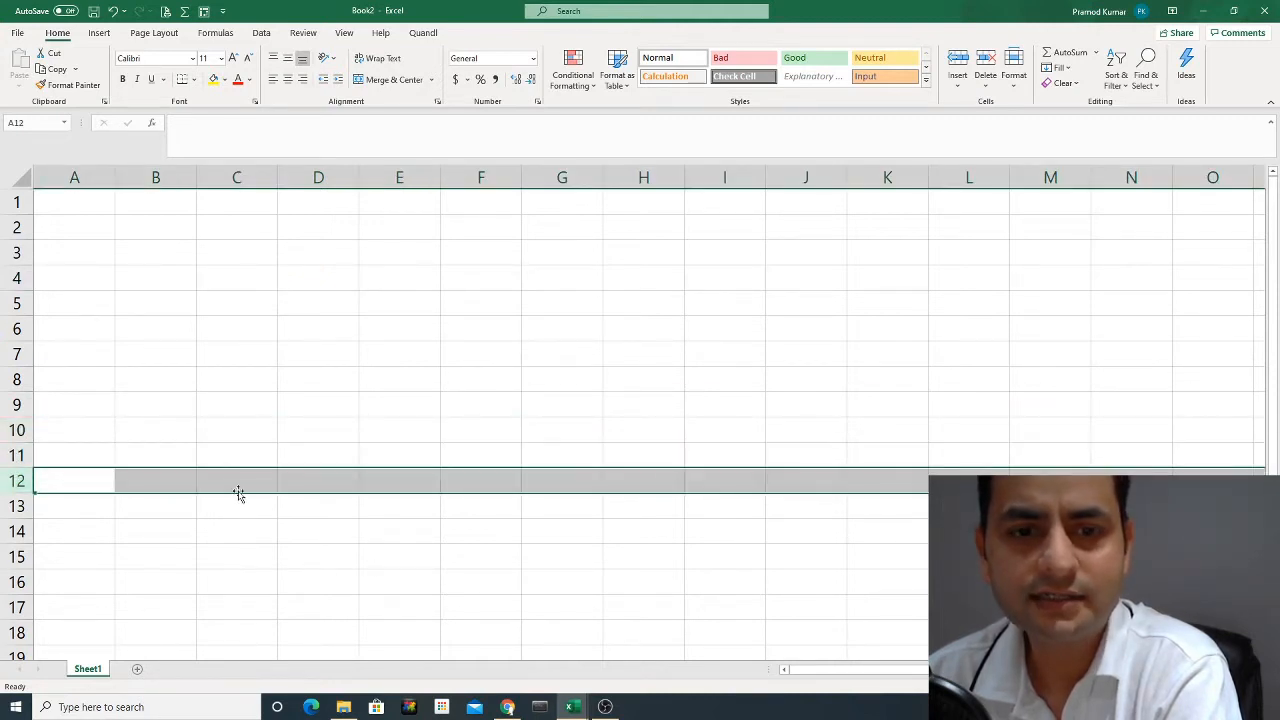
pyautogui.click(18, 506)
pyautogui.click(19, 531)
pyautogui.click(17, 556)
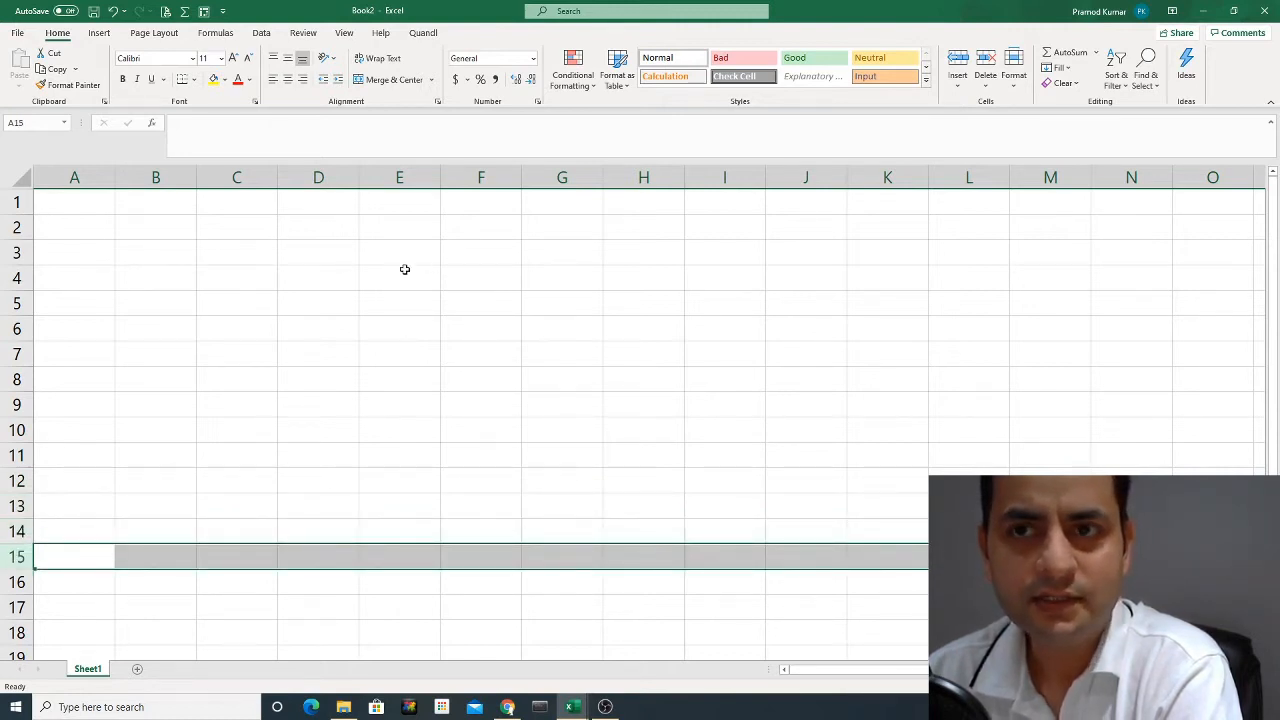
pyautogui.click(175, 222)
pyautogui.click(183, 201)
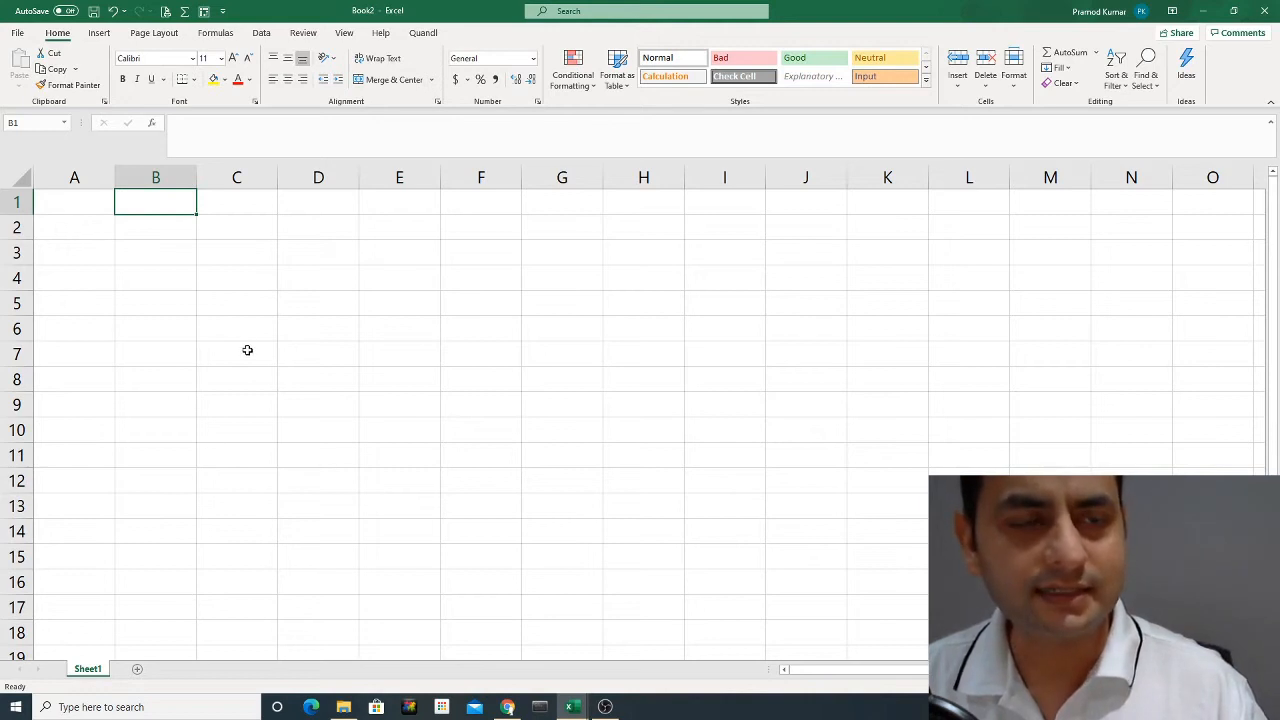
# Enter the headings Number in A1 and Name in B1.
pyautogui.click(85, 201)
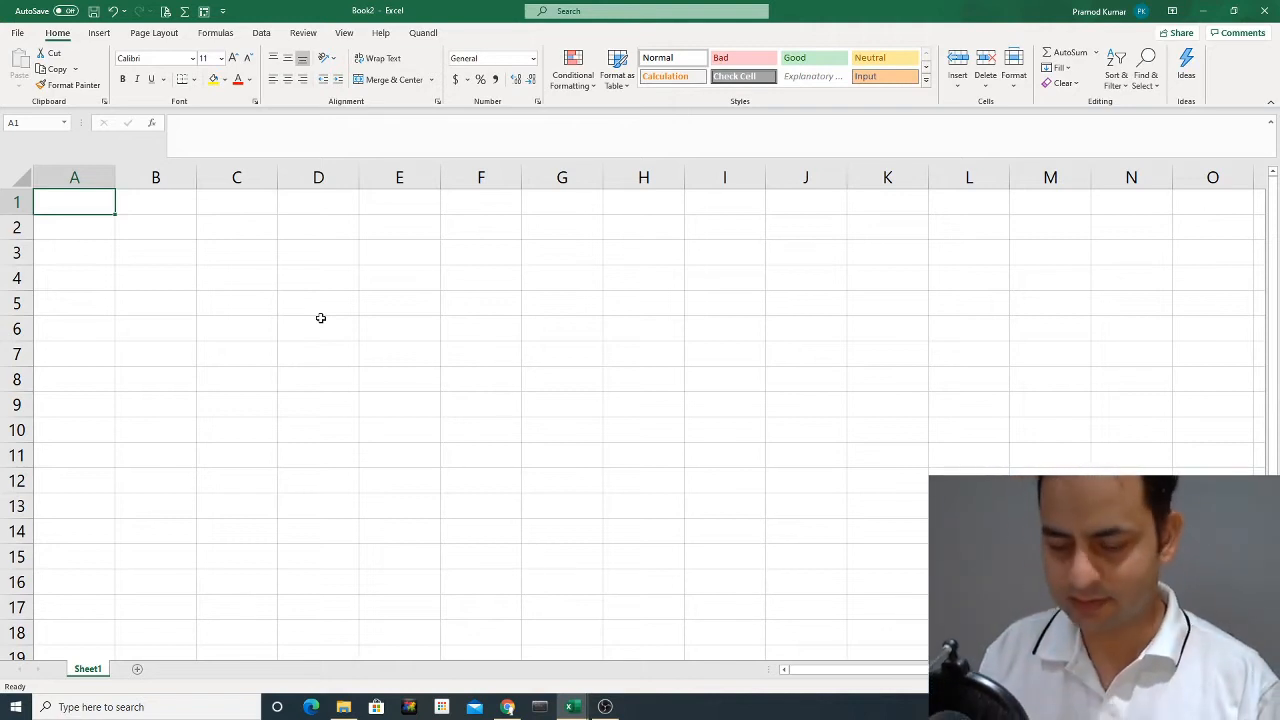
pyautogui.write('Number')
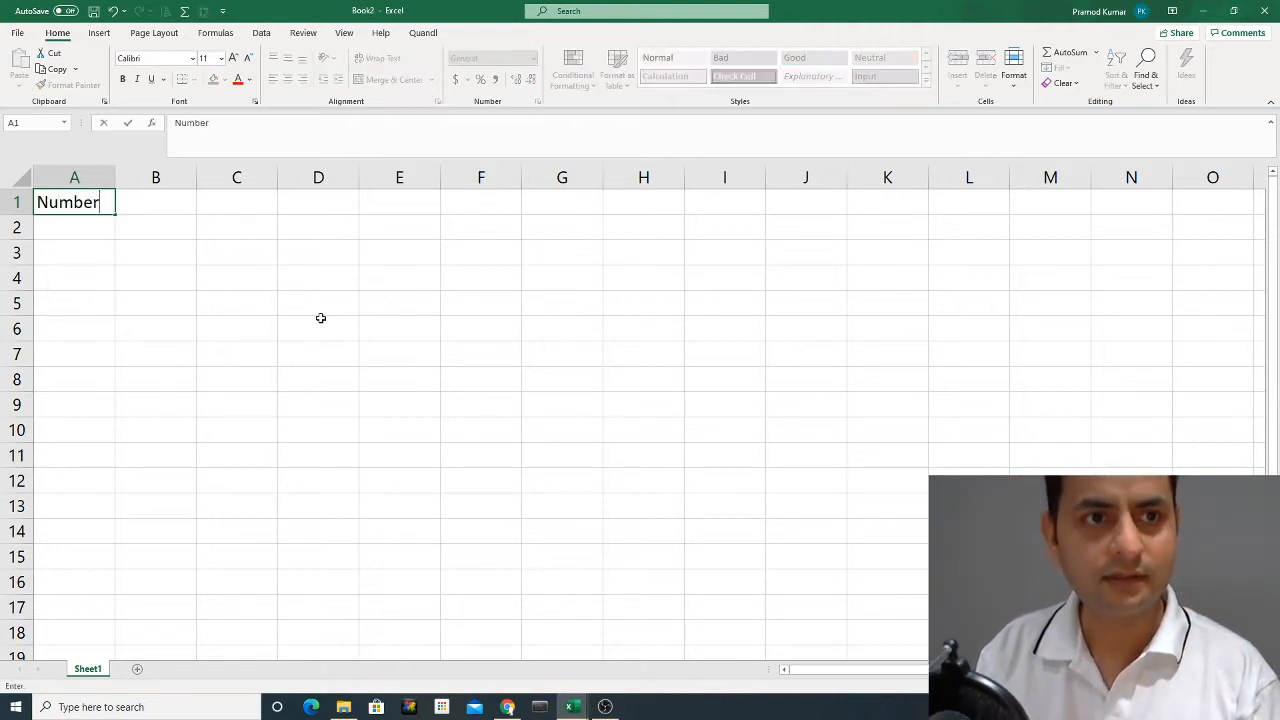
pyautogui.press('Return')
pyautogui.press('Up')
pyautogui.press('Right')
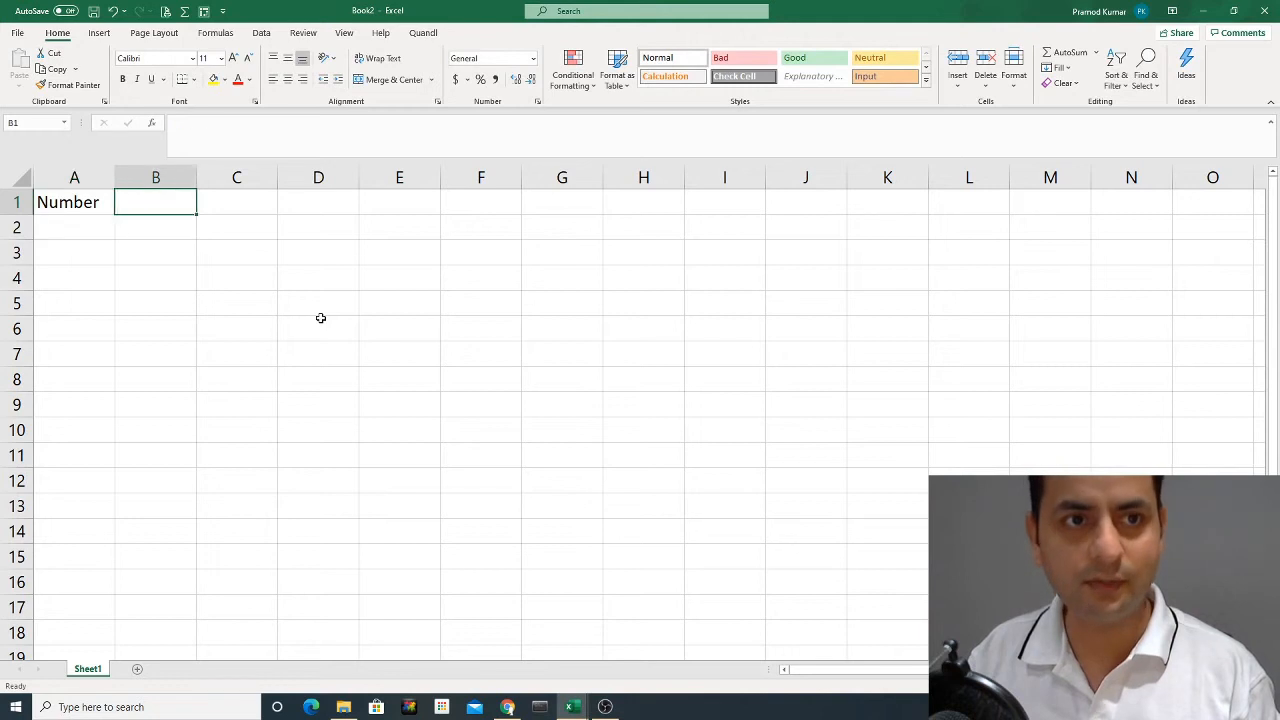
pyautogui.write('Name')
pyautogui.press('Return')
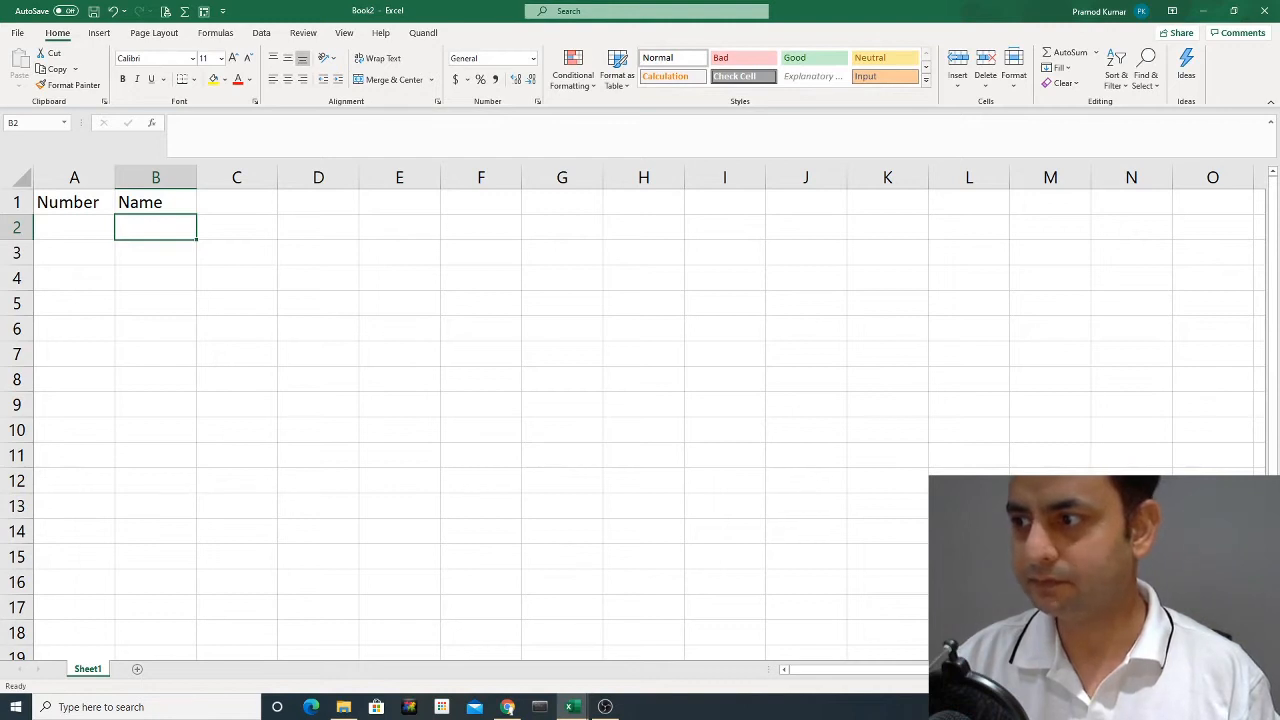
# Change B1 to 'Groceries Items' and AutoFit column B to fit it.
pyautogui.hotkey('alt', 'Tab')
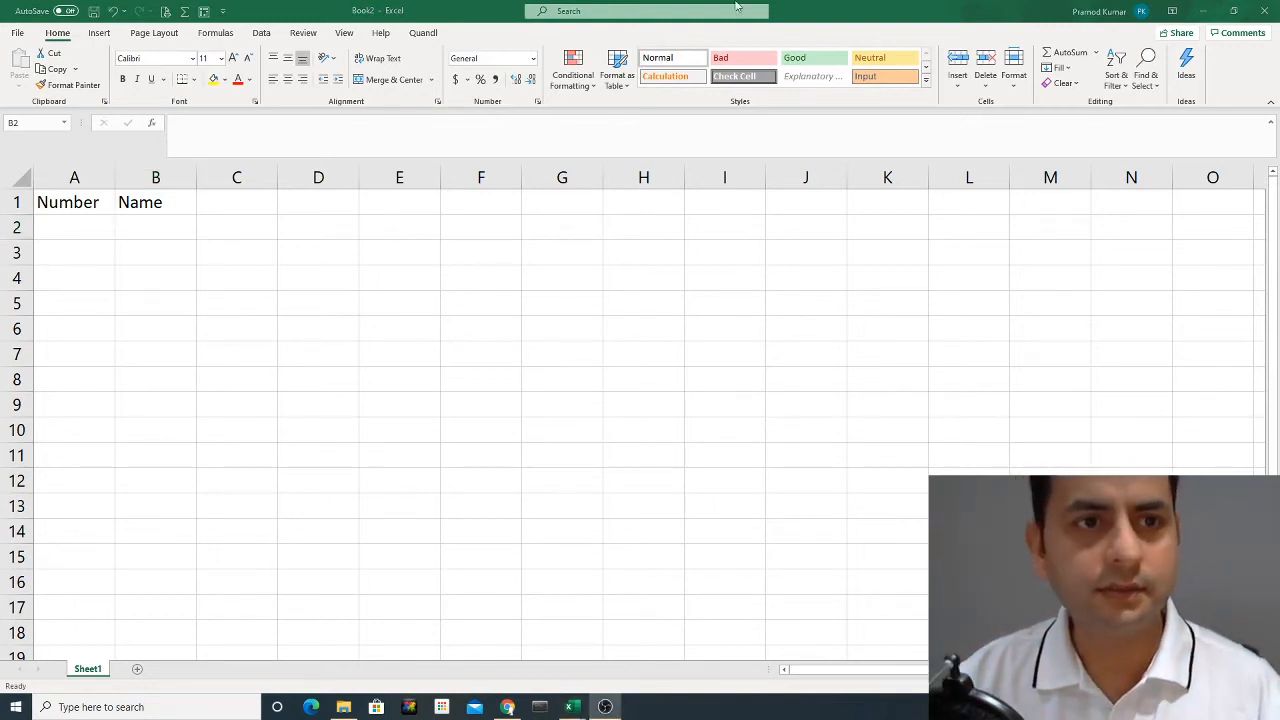
pyautogui.click(230, 241)
pyautogui.click(152, 202)
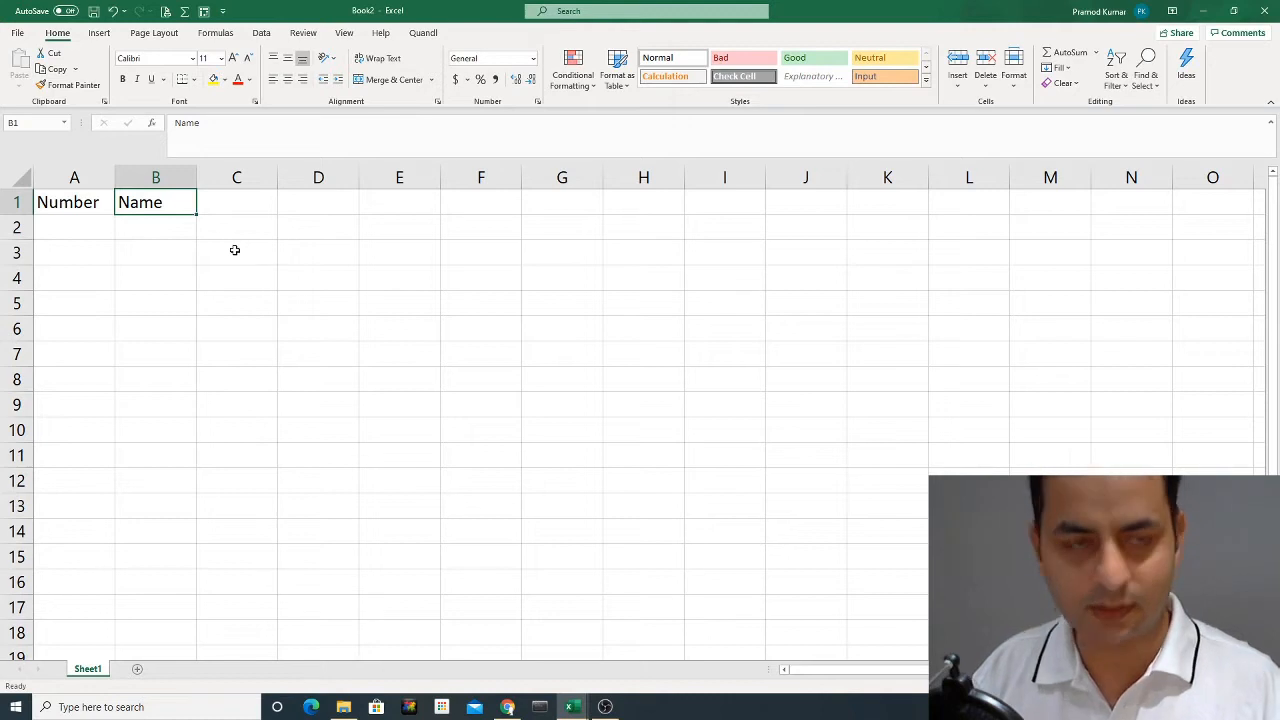
pyautogui.write('G')
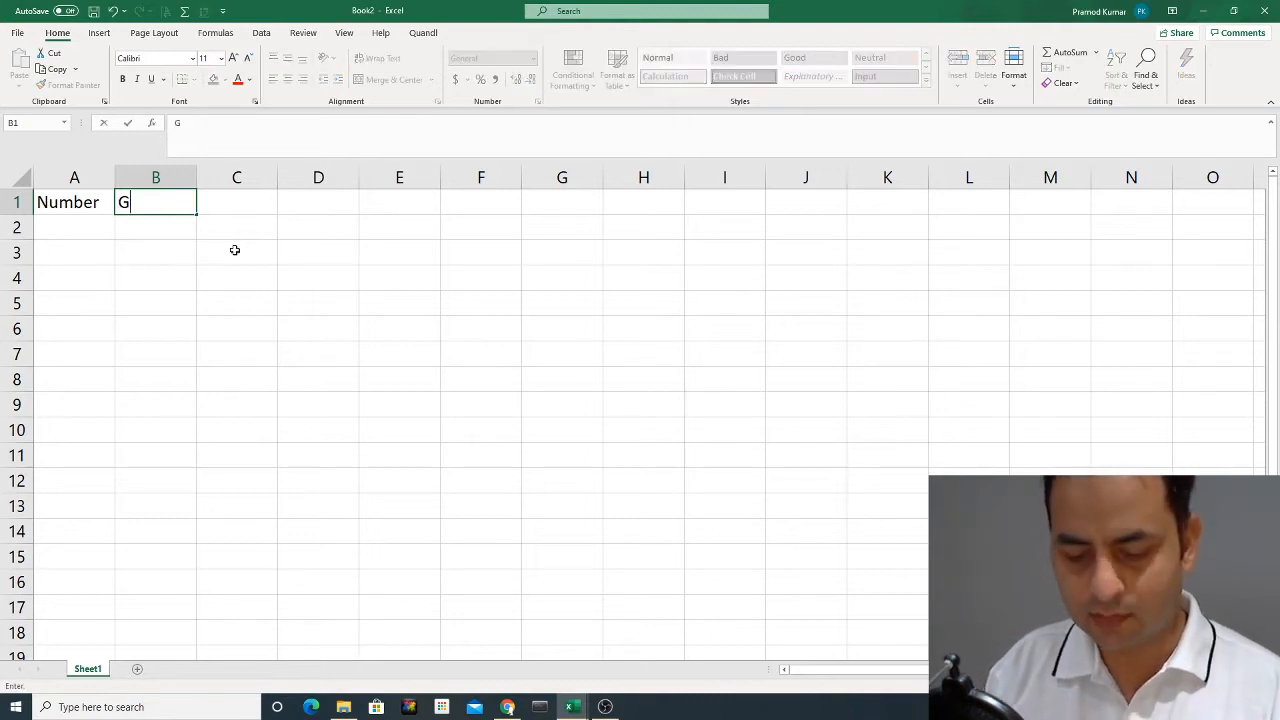
pyautogui.write('roceries')
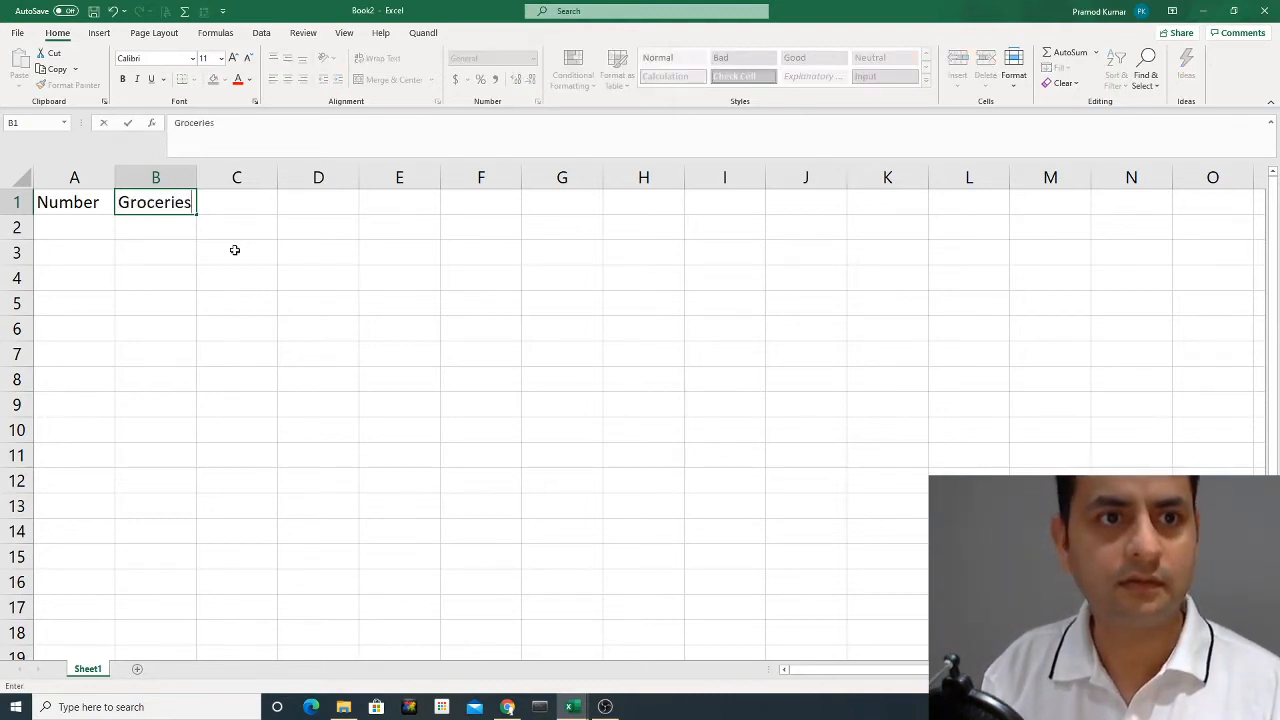
pyautogui.press('Return')
pyautogui.press('Up')
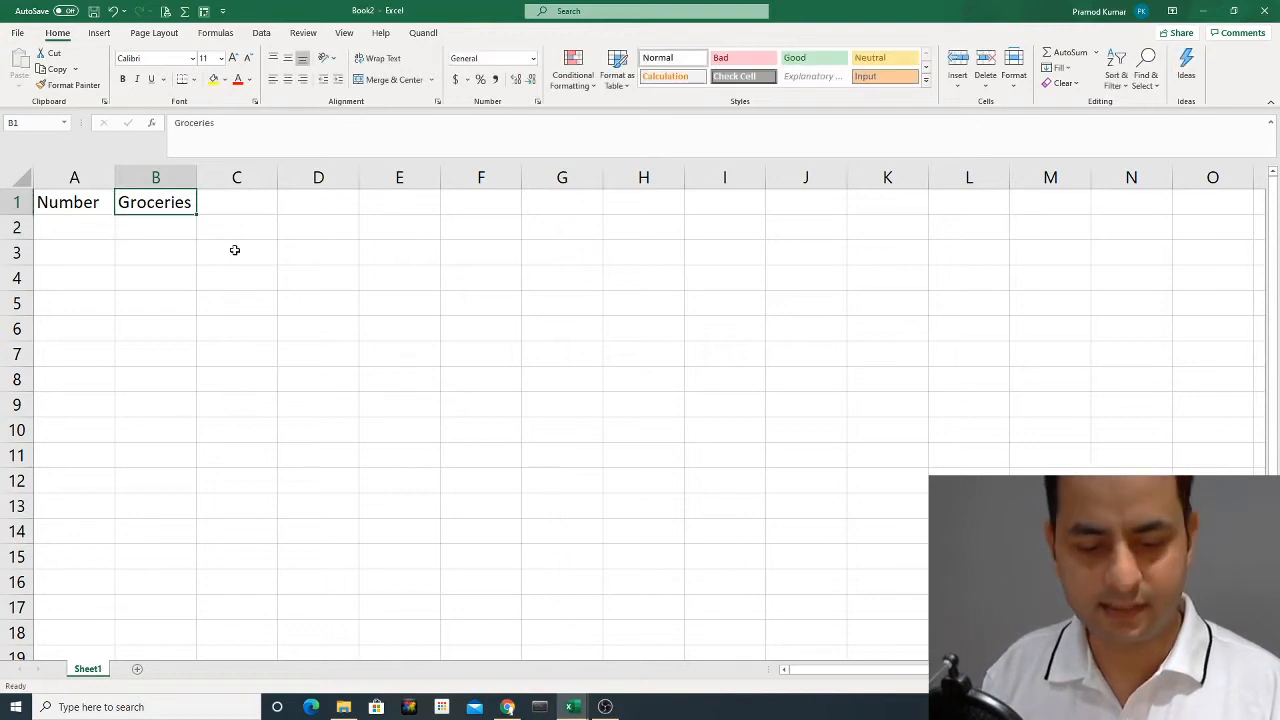
pyautogui.press('F2')
pyautogui.write('Items')
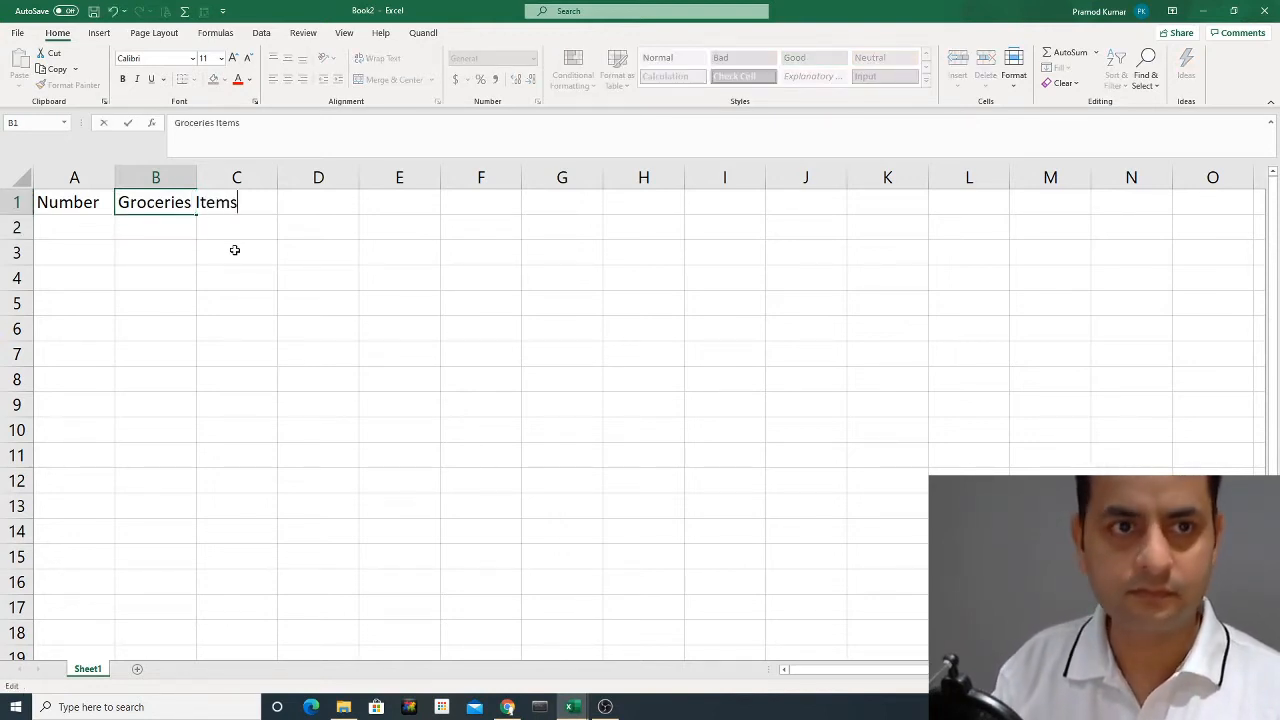
pyautogui.press('Return')
pyautogui.press('Up')
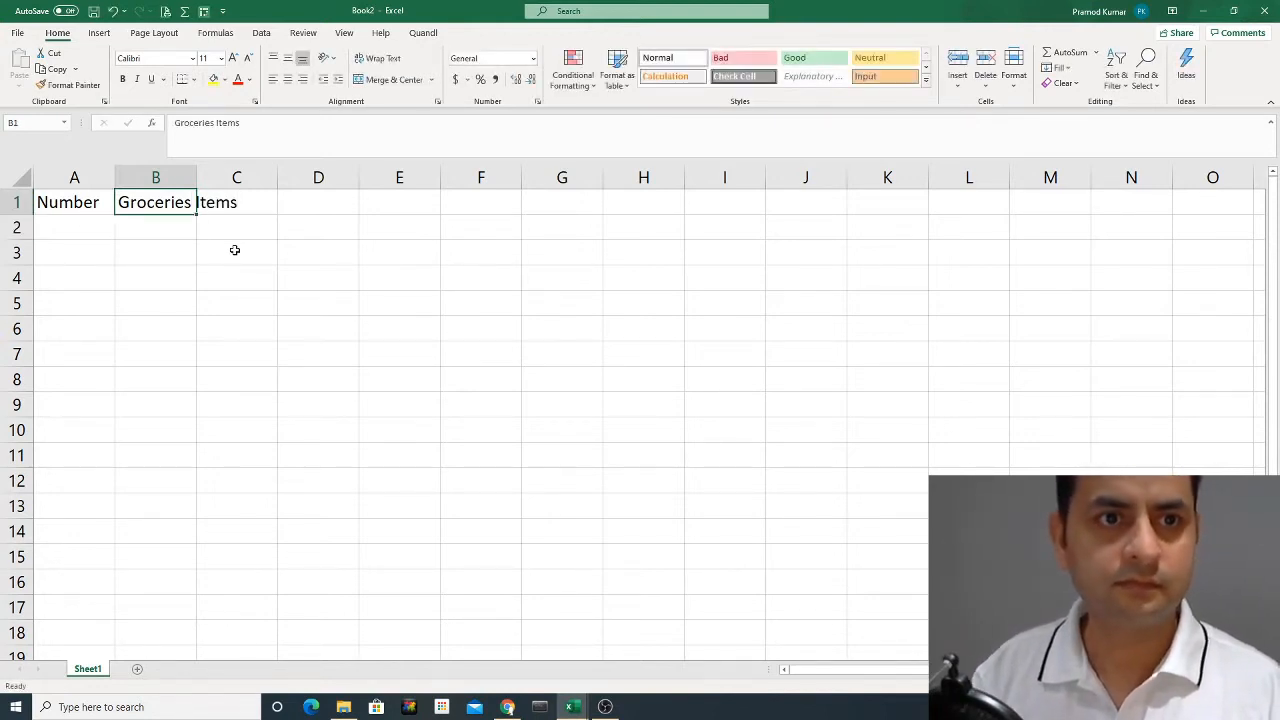
pyautogui.doubleClick(196, 177)
# Enter the heading Quantity in C1.
pyautogui.click(276, 198)
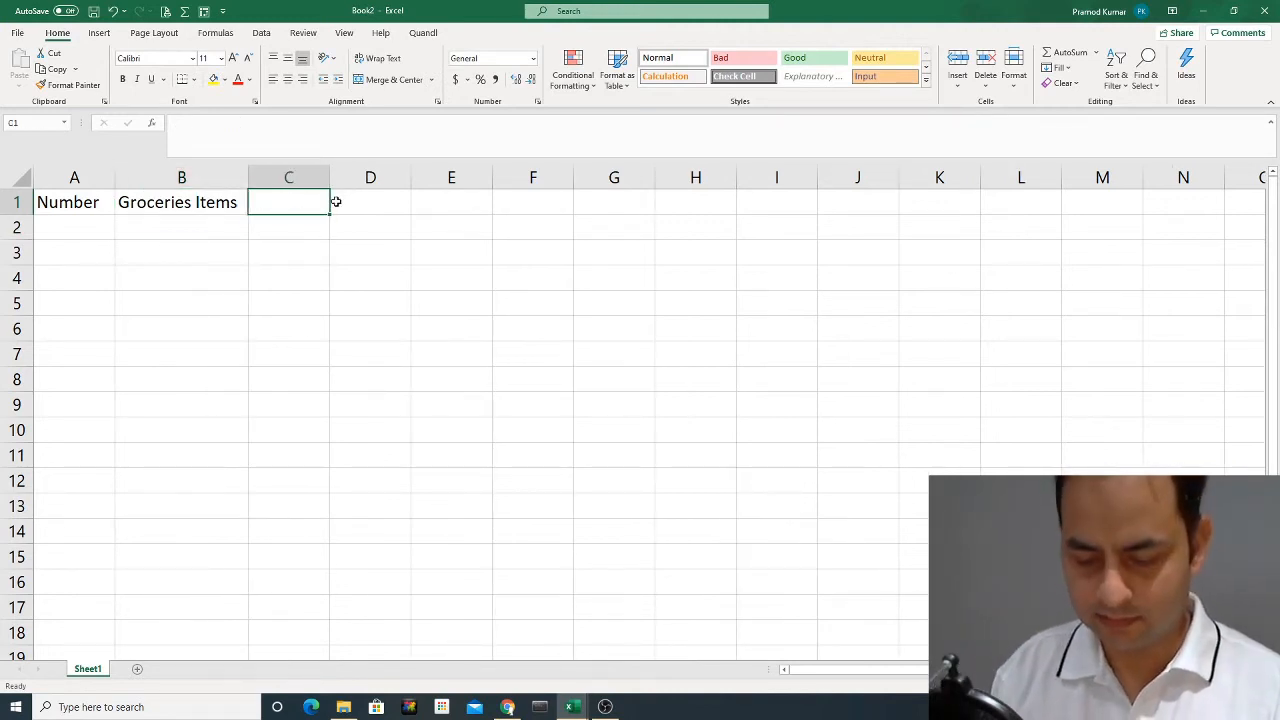
pyautogui.write('Qu')
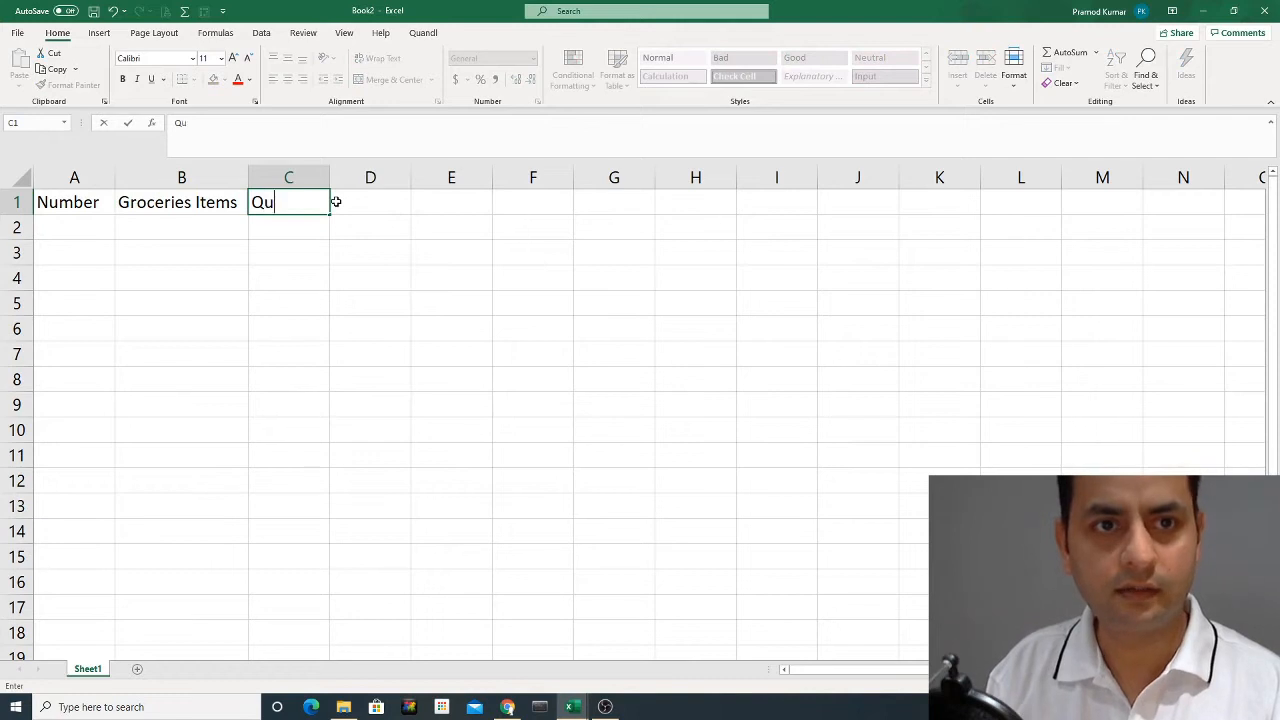
pyautogui.write('antity')
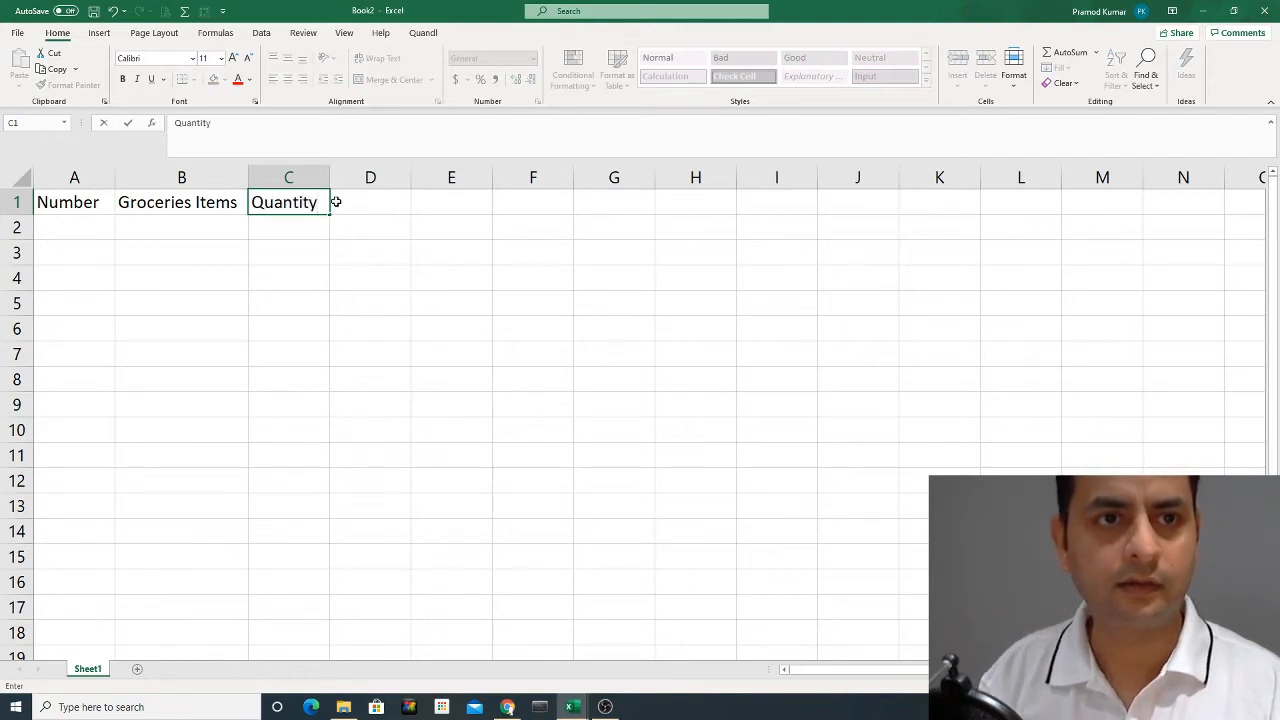
pyautogui.press('Return')
pyautogui.press('Up')
pyautogui.press('Left')
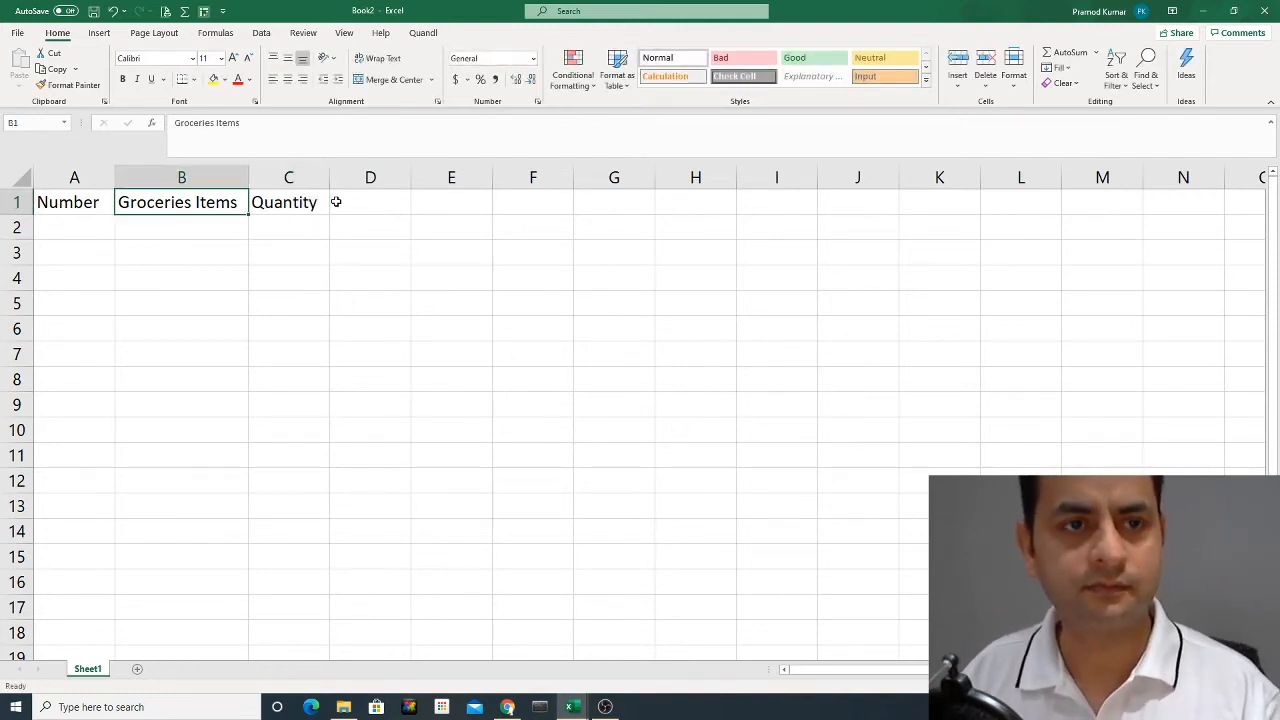
# Replace the B1 heading with 'Employees' and the C1 heading with 'Salary'.
pyautogui.write('Emply')
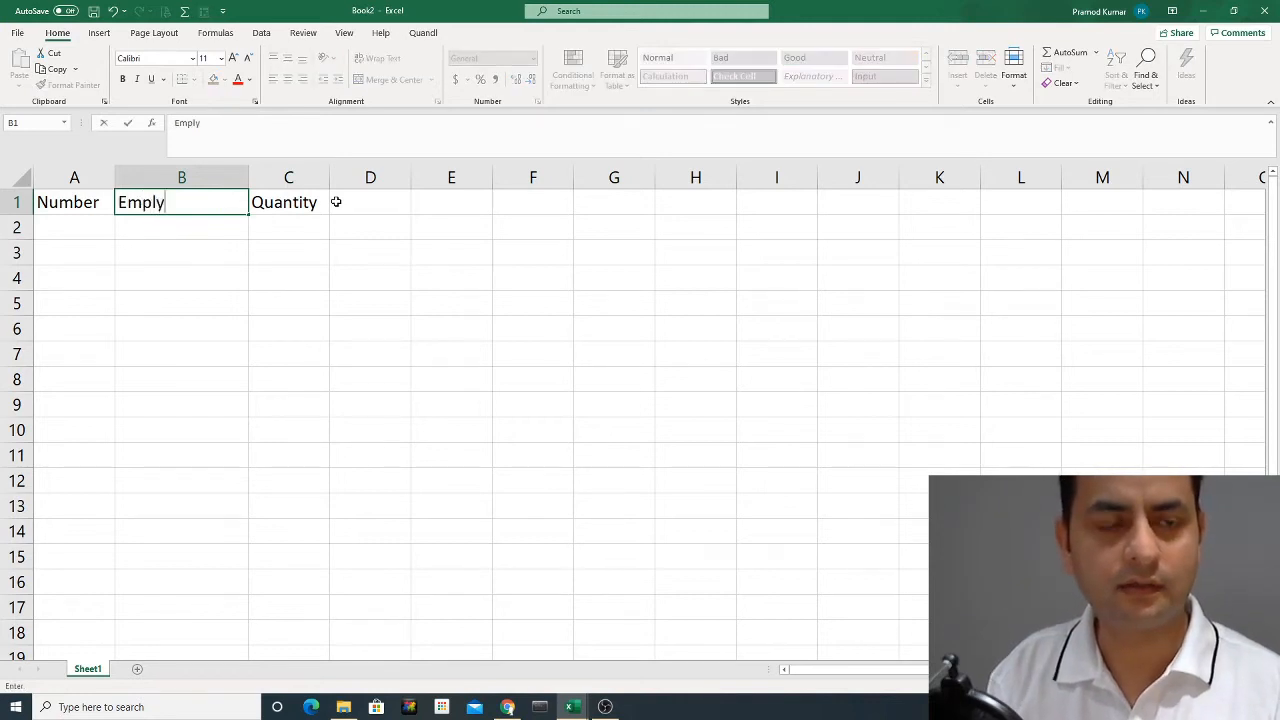
pyautogui.press('BackSpace')
pyautogui.write('oyee')
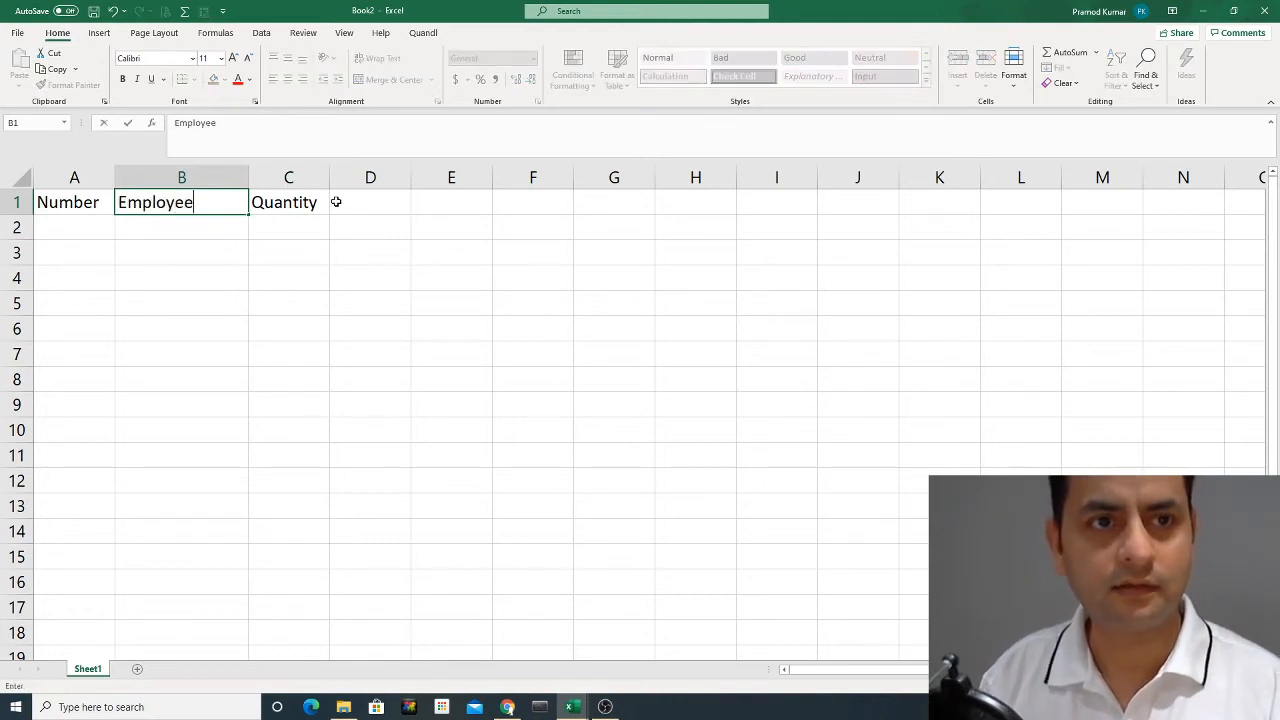
pyautogui.write('s')
pyautogui.press('Return')
pyautogui.press('Up')
pyautogui.press('Right')
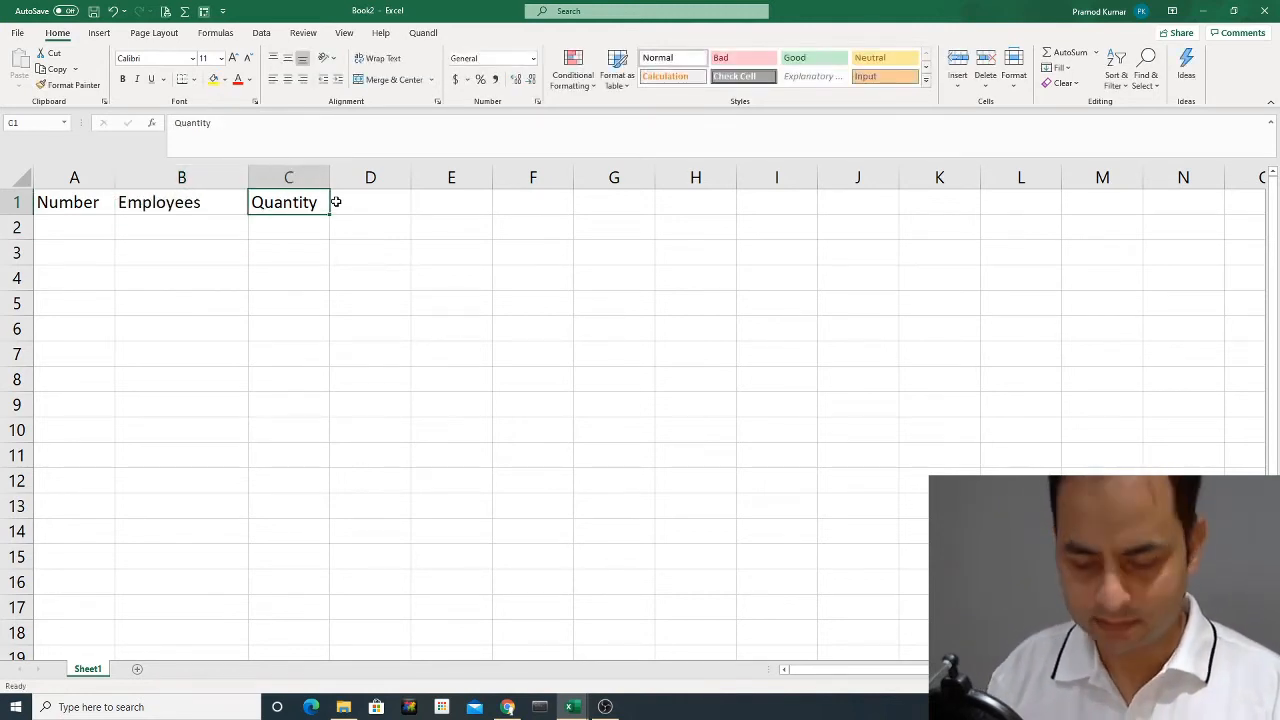
pyautogui.write('Salary')
pyautogui.press('Return')
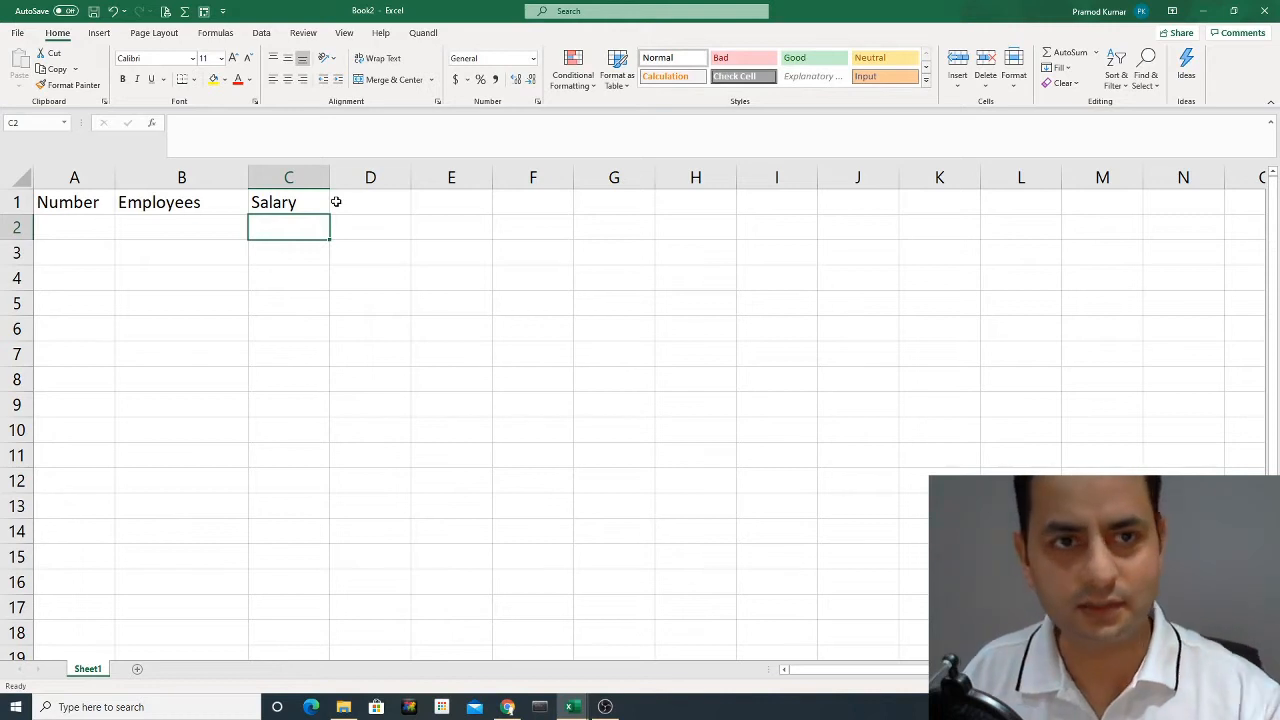
# Extend B1 to 'Employees Name' and AutoFit column B to the new heading.
pyautogui.press('Left')
pyautogui.press('Left')
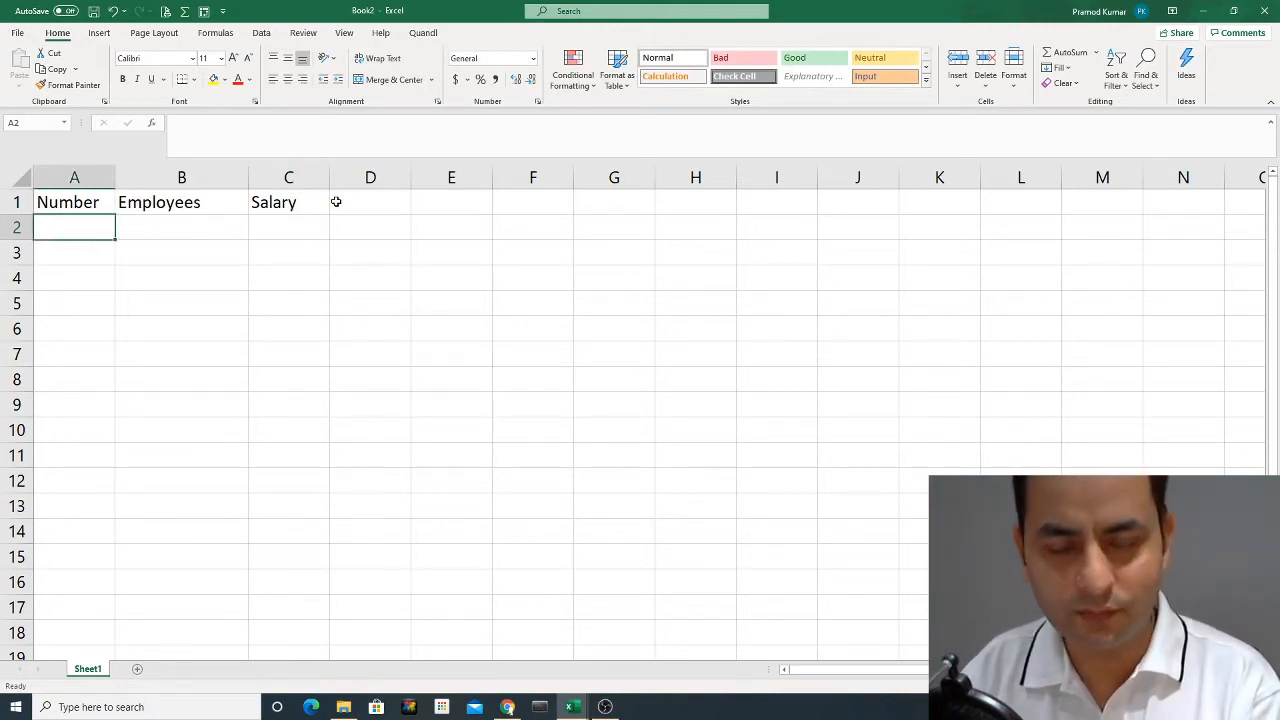
pyautogui.press('Up')
pyautogui.press('Right')
pyautogui.press('Right')
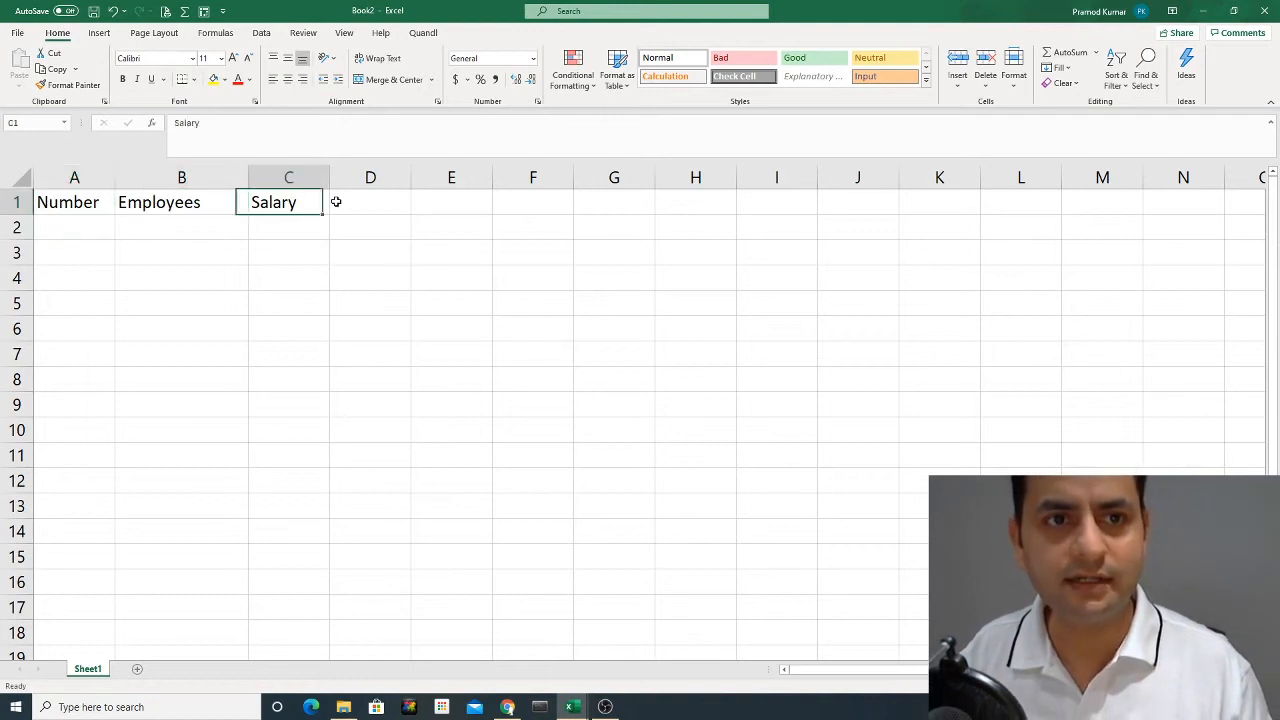
pyautogui.press('Left')
pyautogui.press('Left')
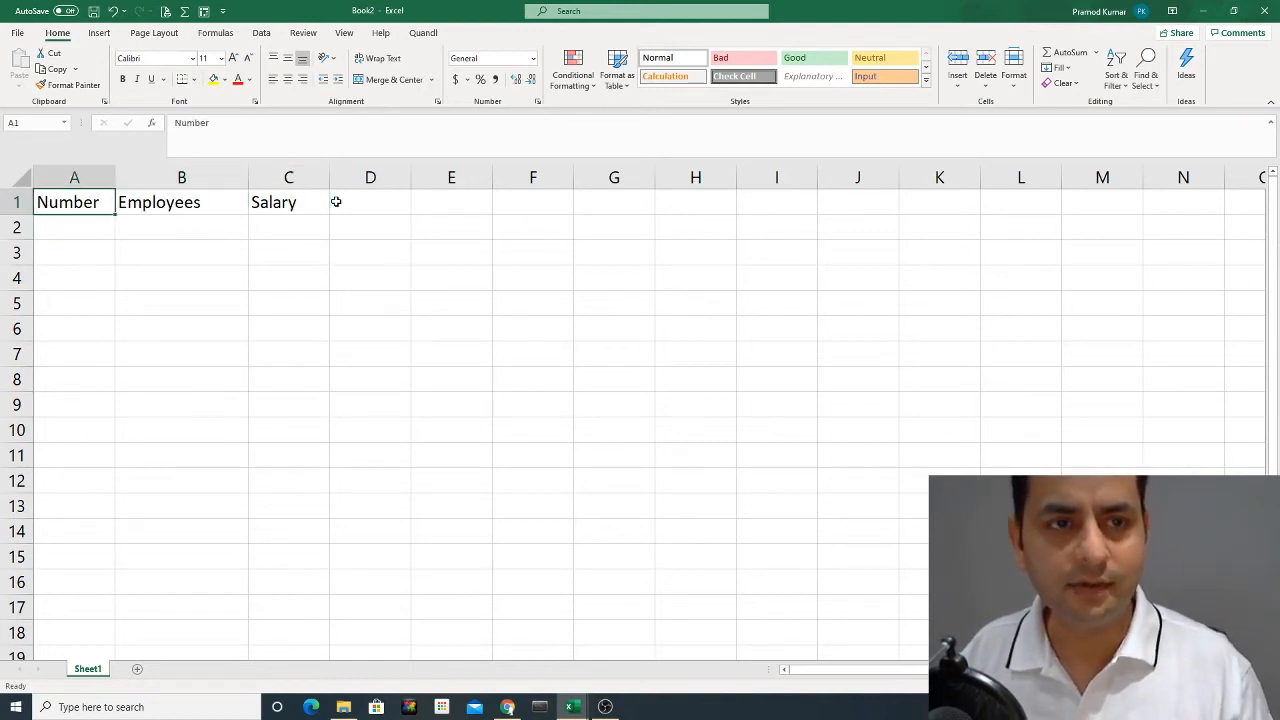
pyautogui.press('Right')
pyautogui.press('Right')
pyautogui.press('Left')
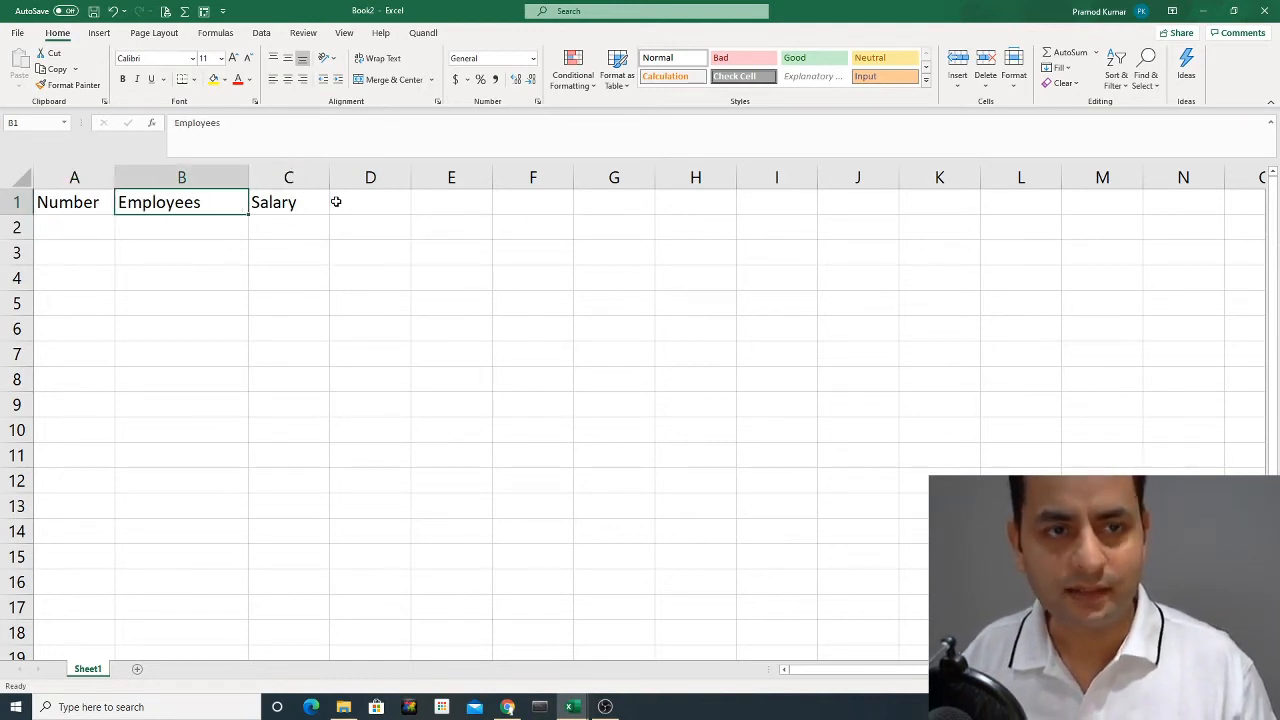
pyautogui.press('F2')
pyautogui.write('Na')
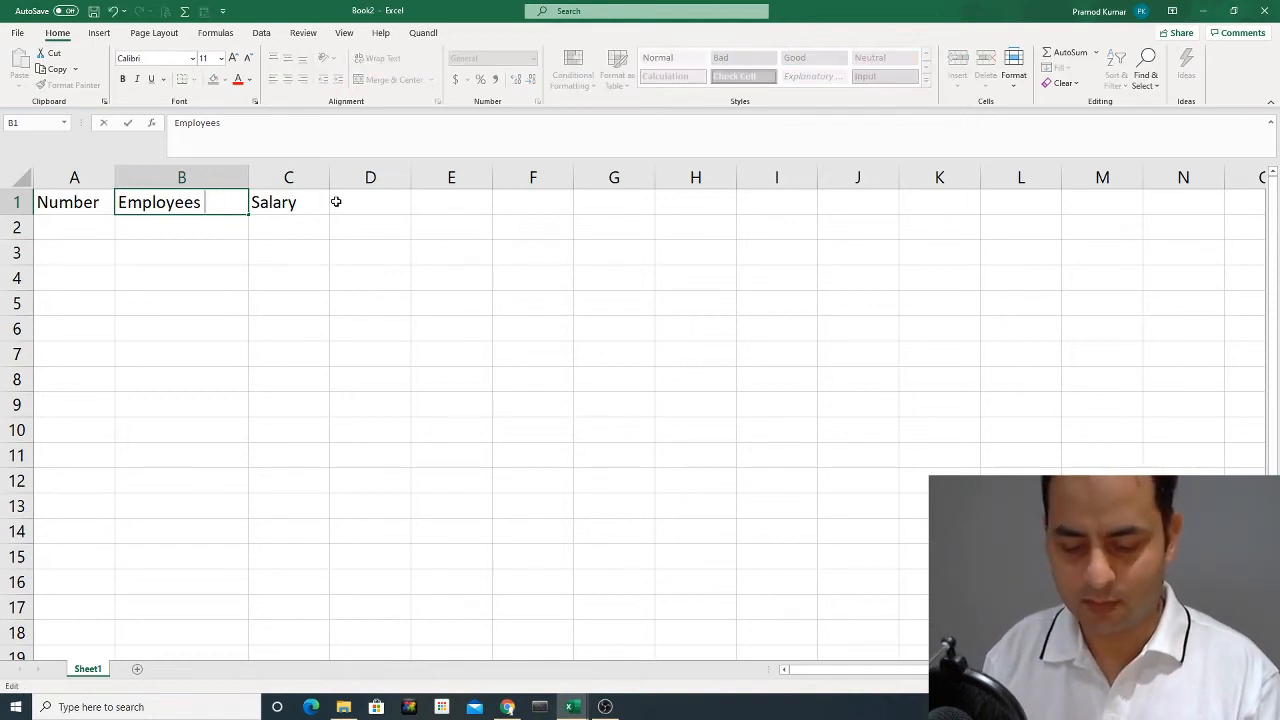
pyautogui.write('me')
pyautogui.press('Return')
pyautogui.press('Up')
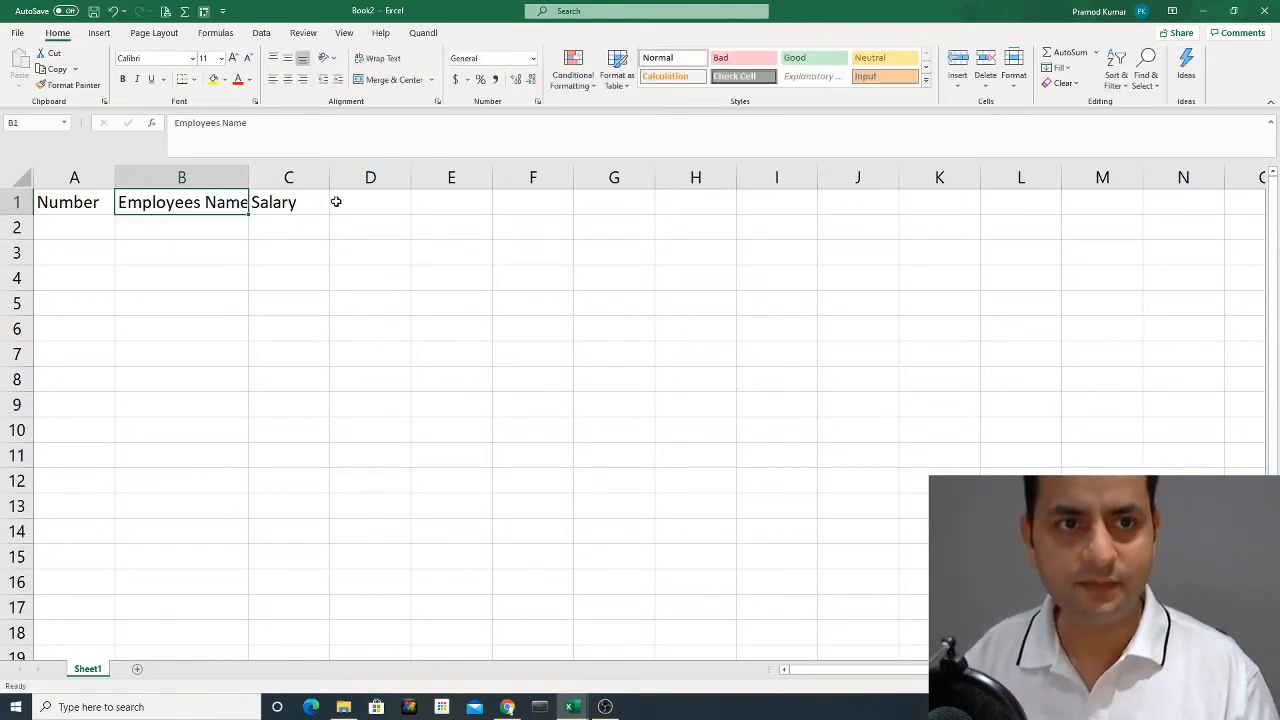
pyautogui.doubleClick(248, 177)
pyautogui.click(96, 203)
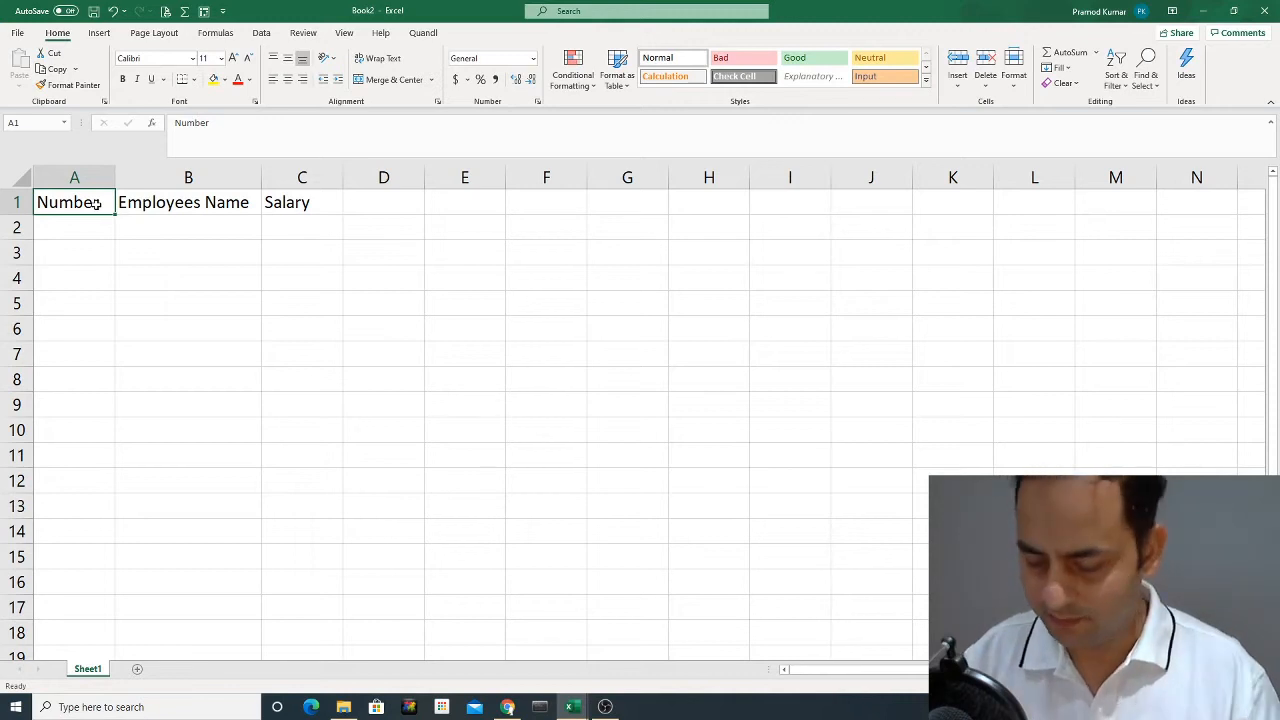
# Fill row 2 with number 1, the first employee's full name, and salary 100000.
pyautogui.press('Down')
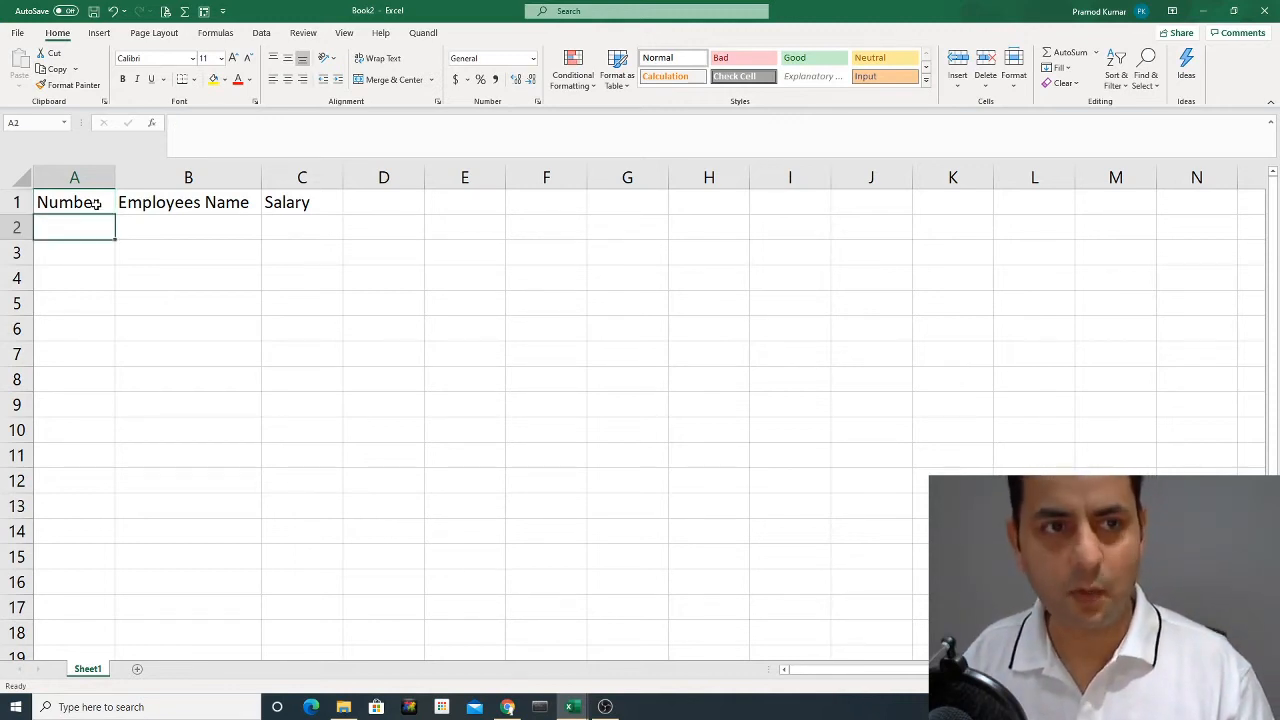
pyautogui.write('1')
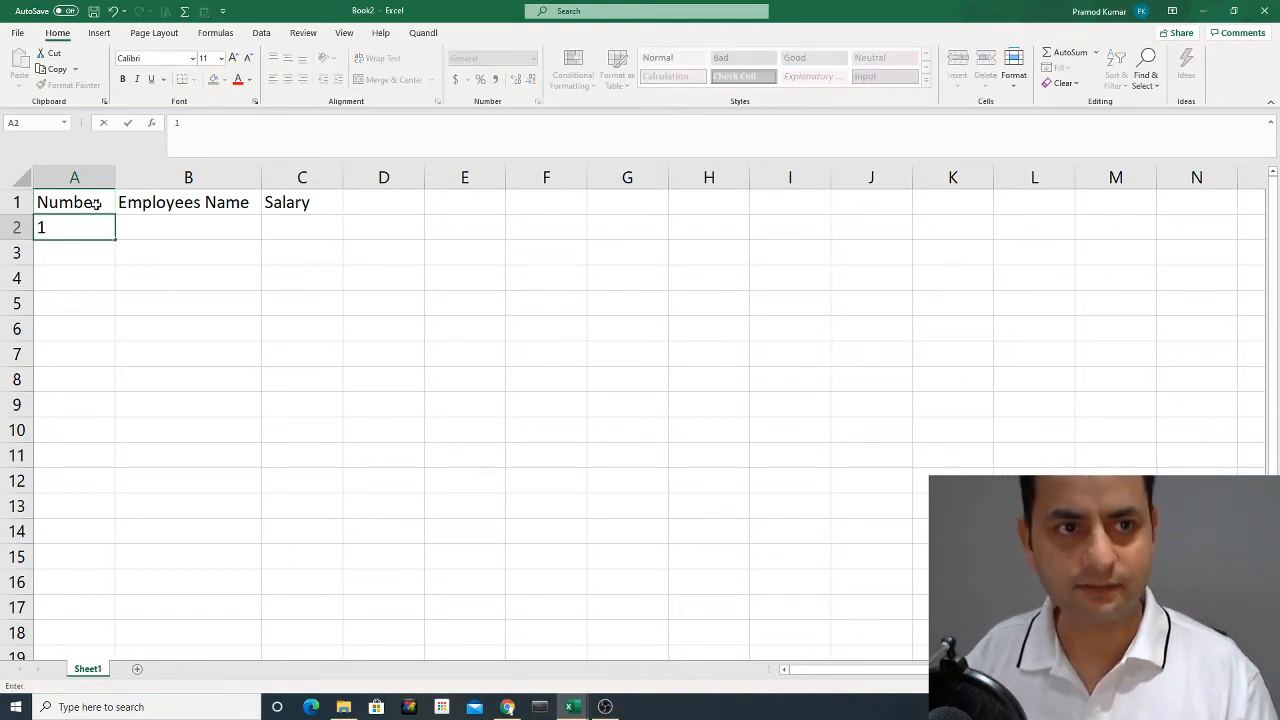
pyautogui.press('Return')
pyautogui.press('Up')
pyautogui.press('Right')
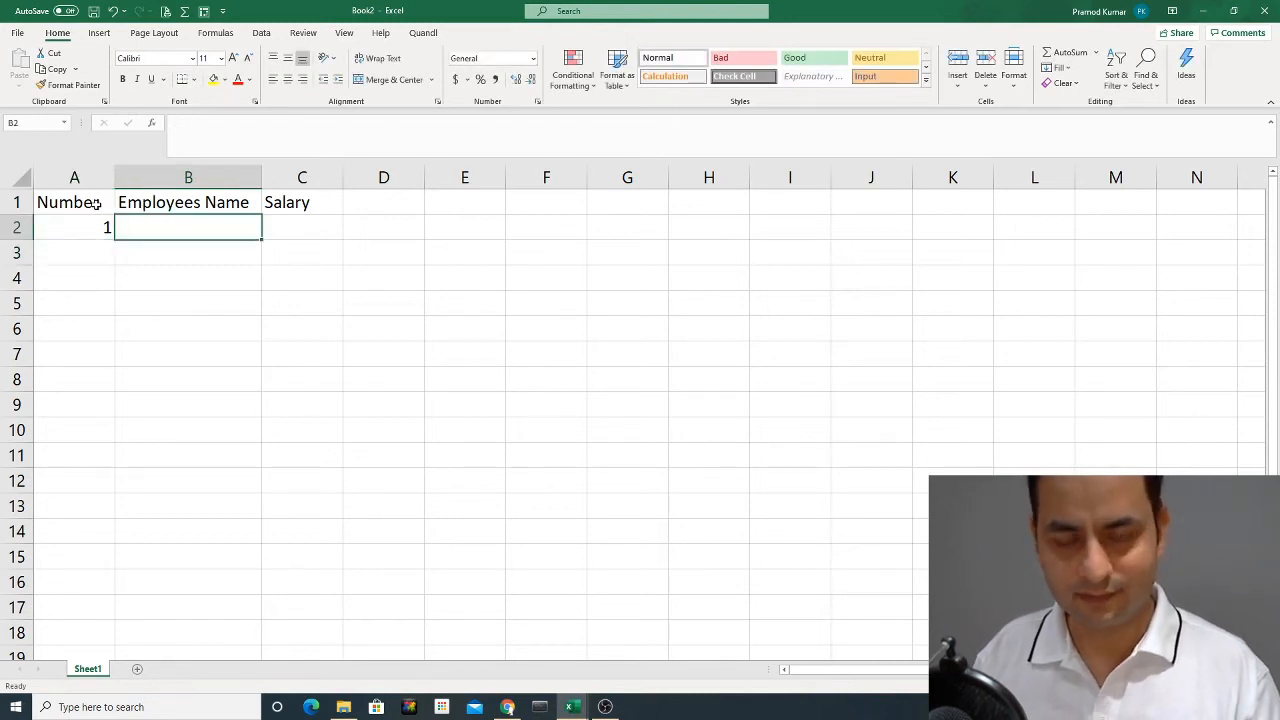
pyautogui.write('Pram')
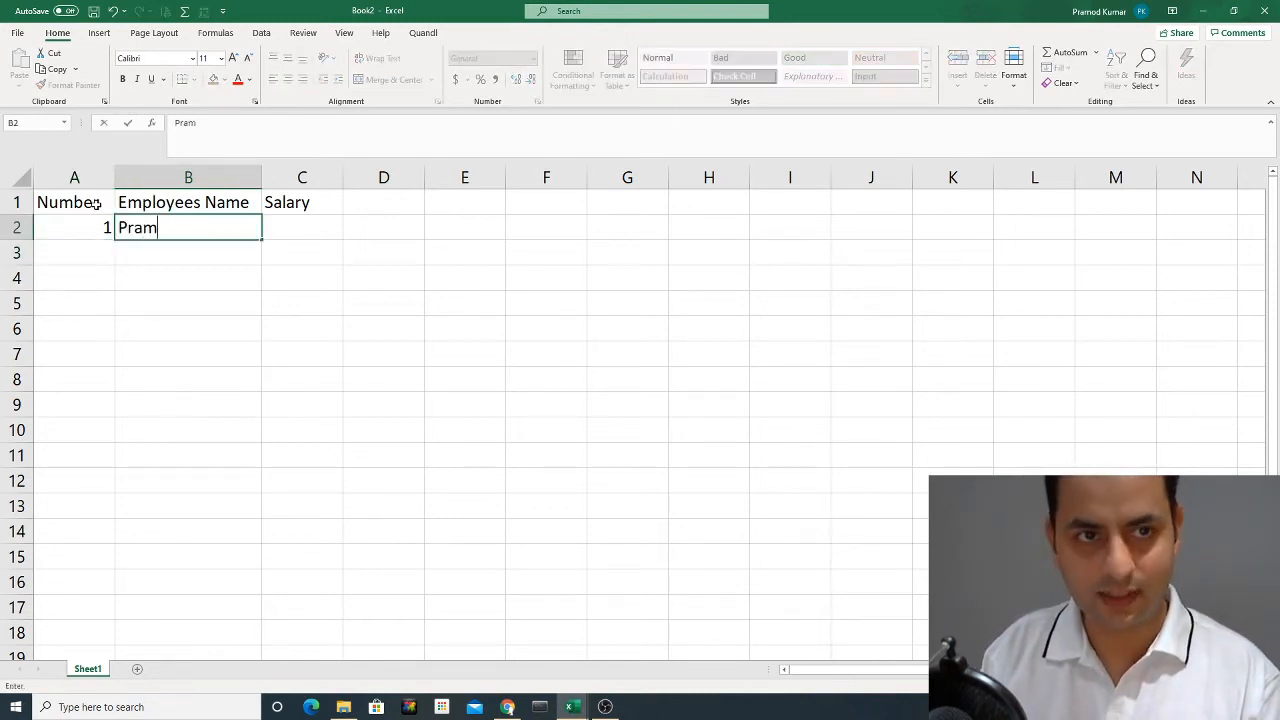
pyautogui.write('od Kumar')
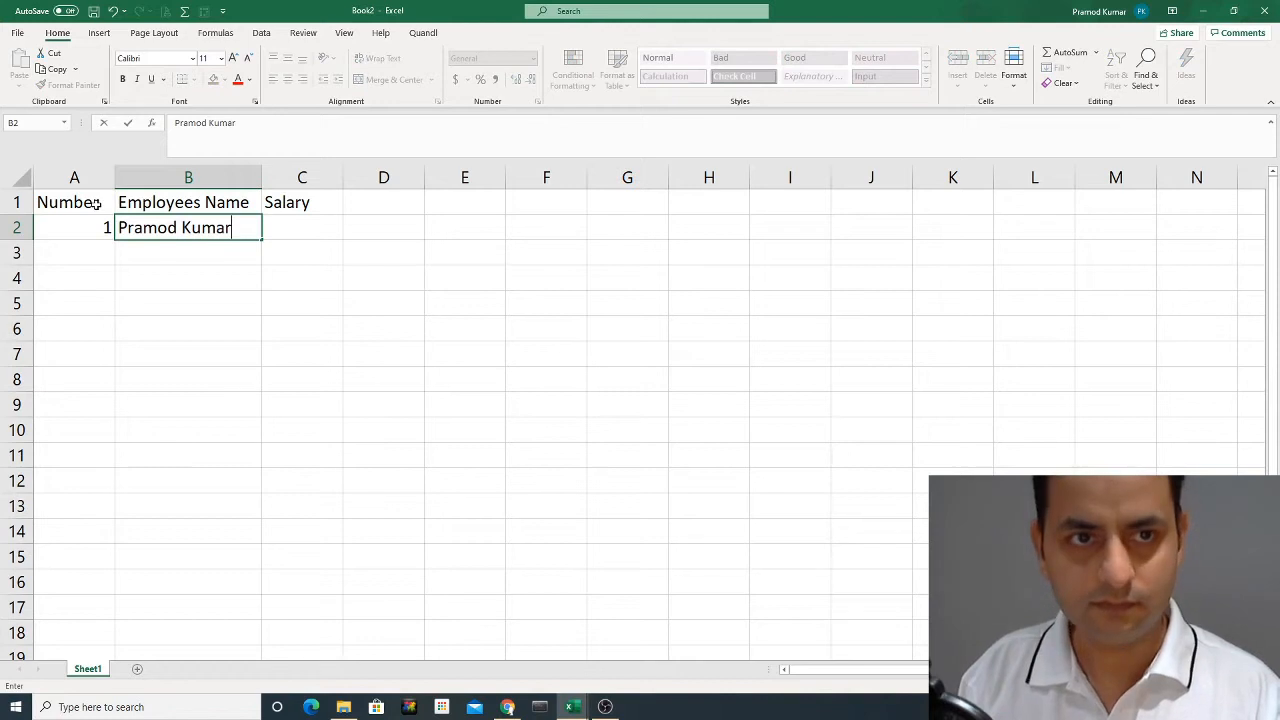
pyautogui.press('Return')
pyautogui.press('Up')
pyautogui.press('Right')
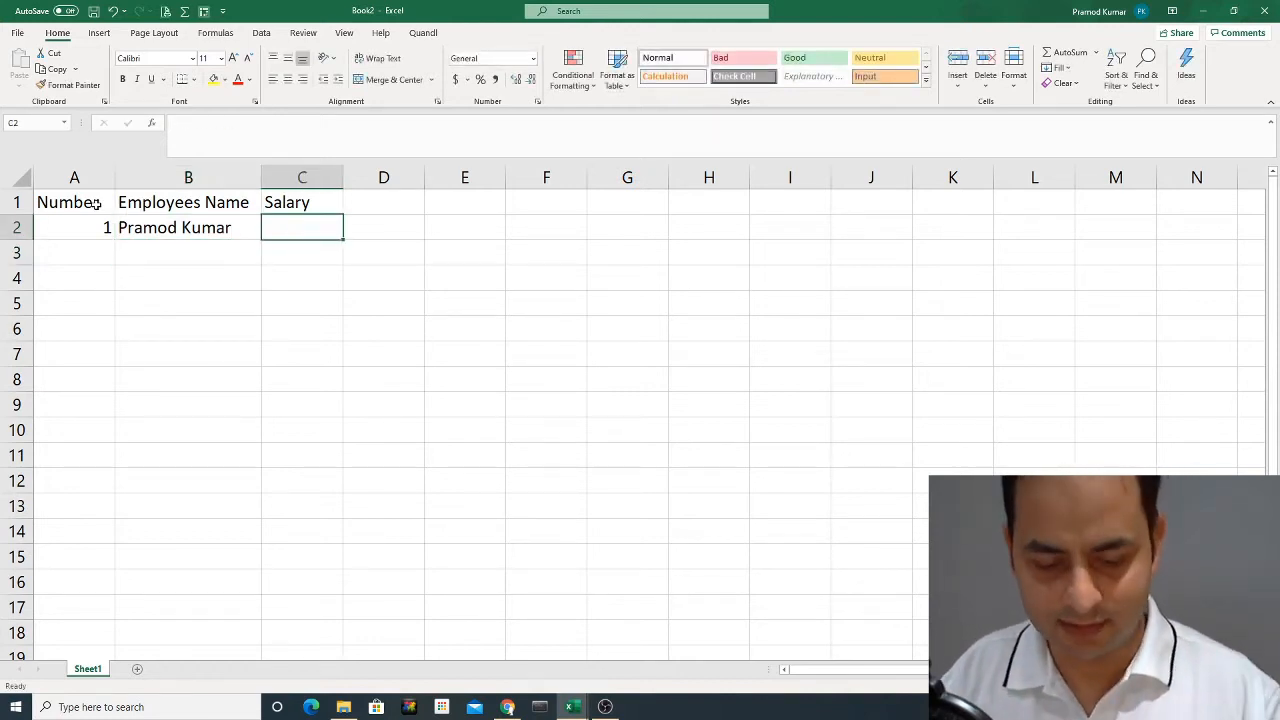
pyautogui.write('10')
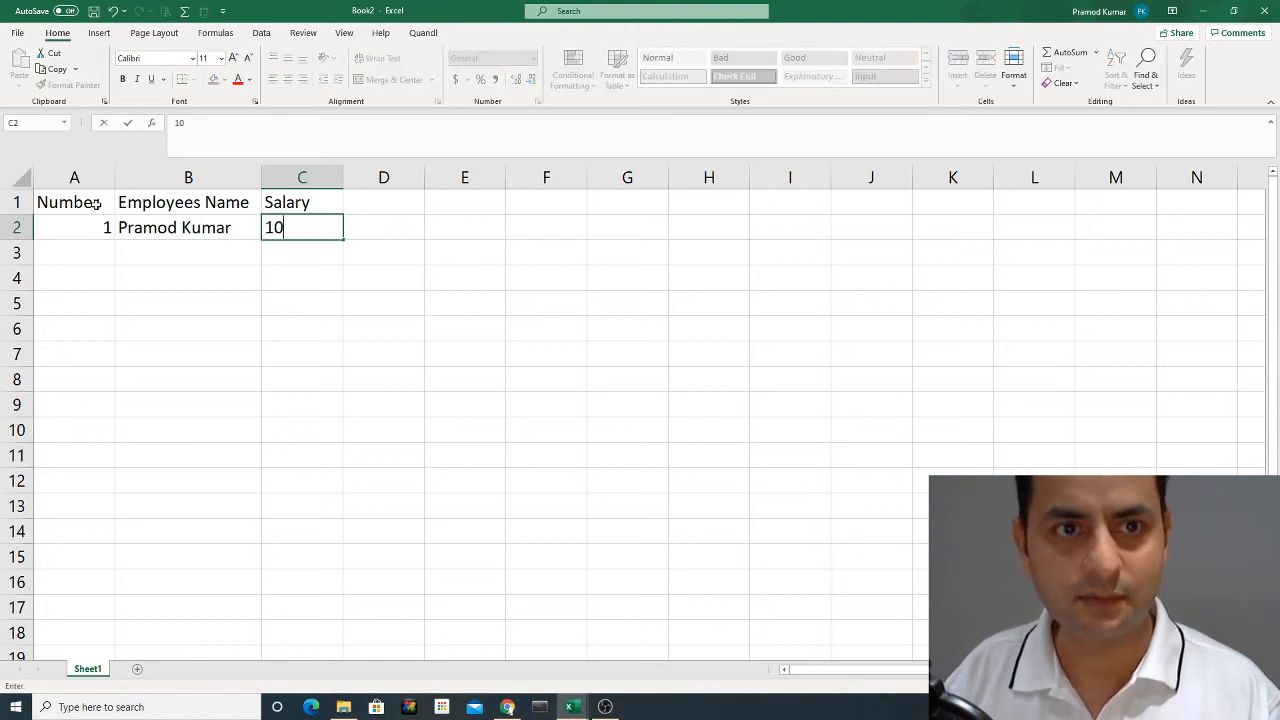
pyautogui.write('0000')
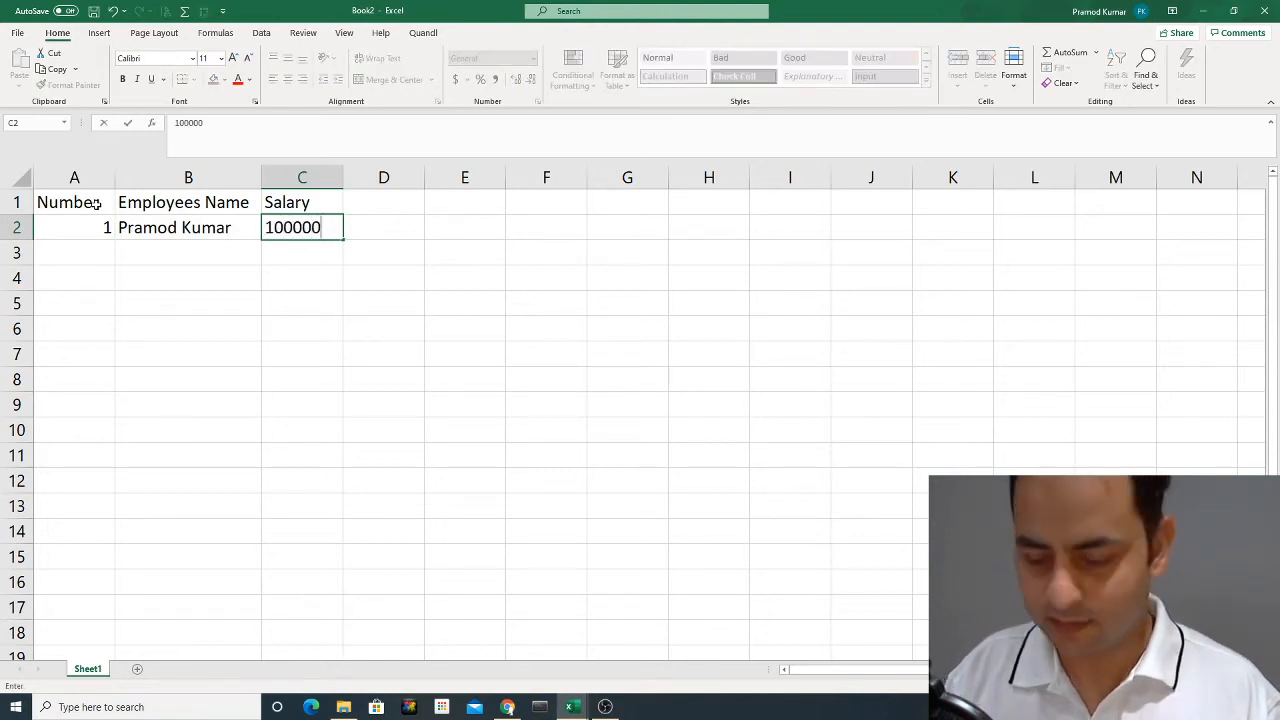
pyautogui.press('Return')
pyautogui.press('Up')
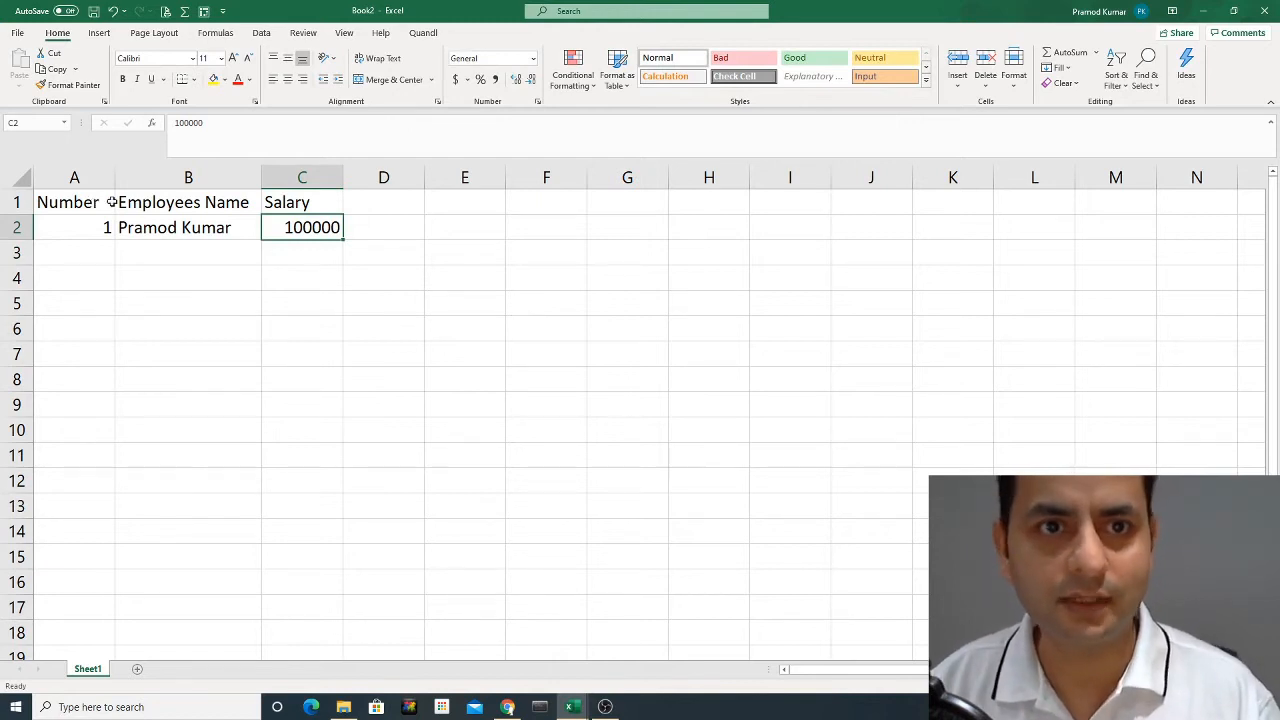
# Fill row 3 with number 2, the second employee's name, and salary 80000.
pyautogui.click(82, 252)
pyautogui.write('2')
pyautogui.press('Tab')
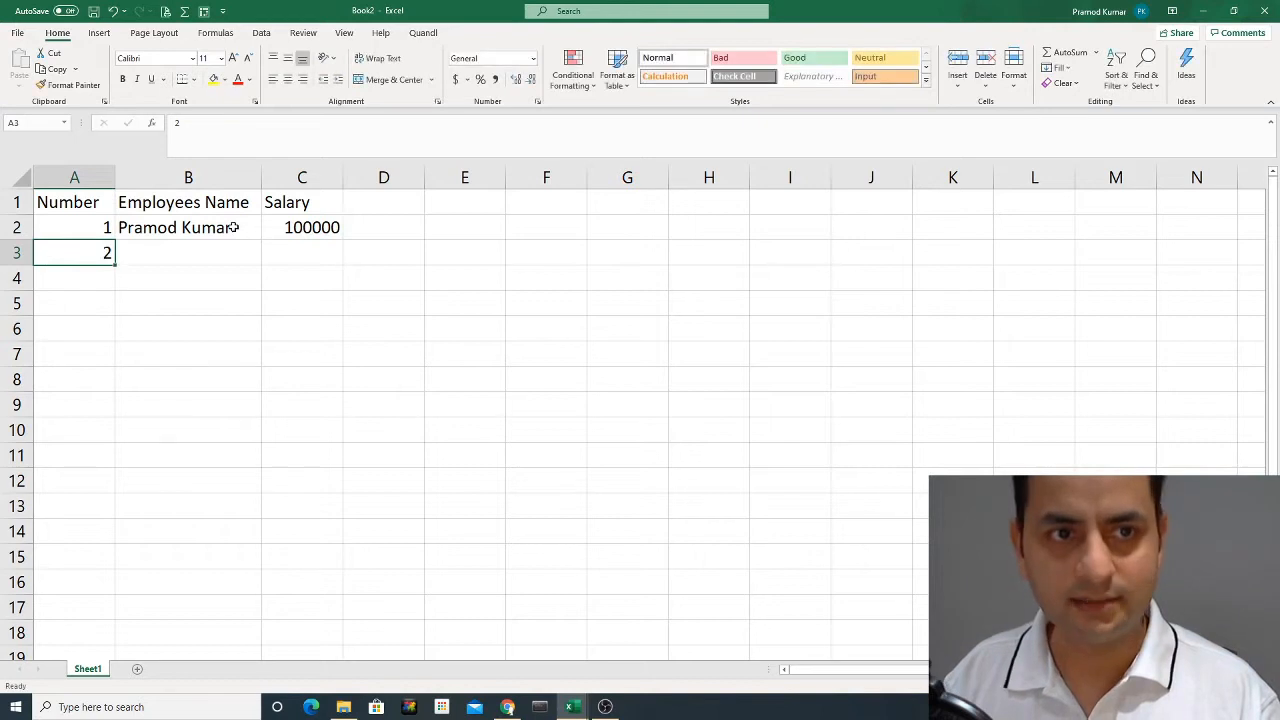
pyautogui.write('Joh')
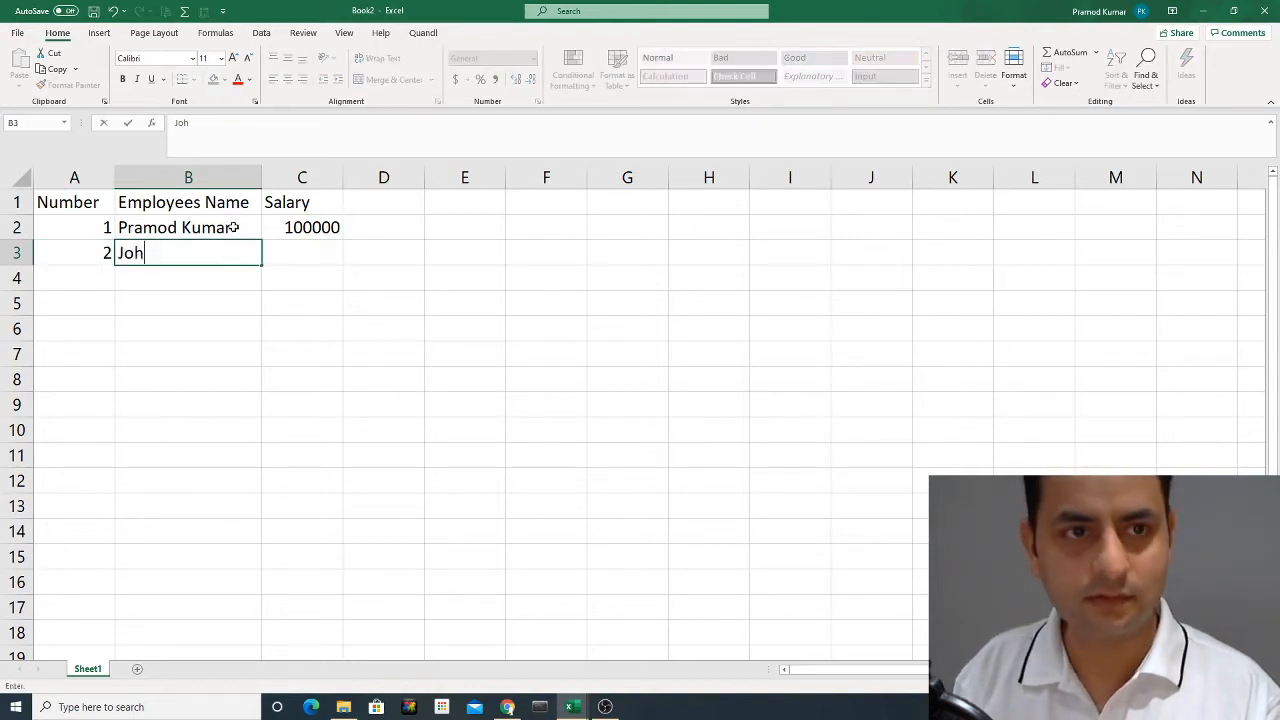
pyautogui.write('n K')
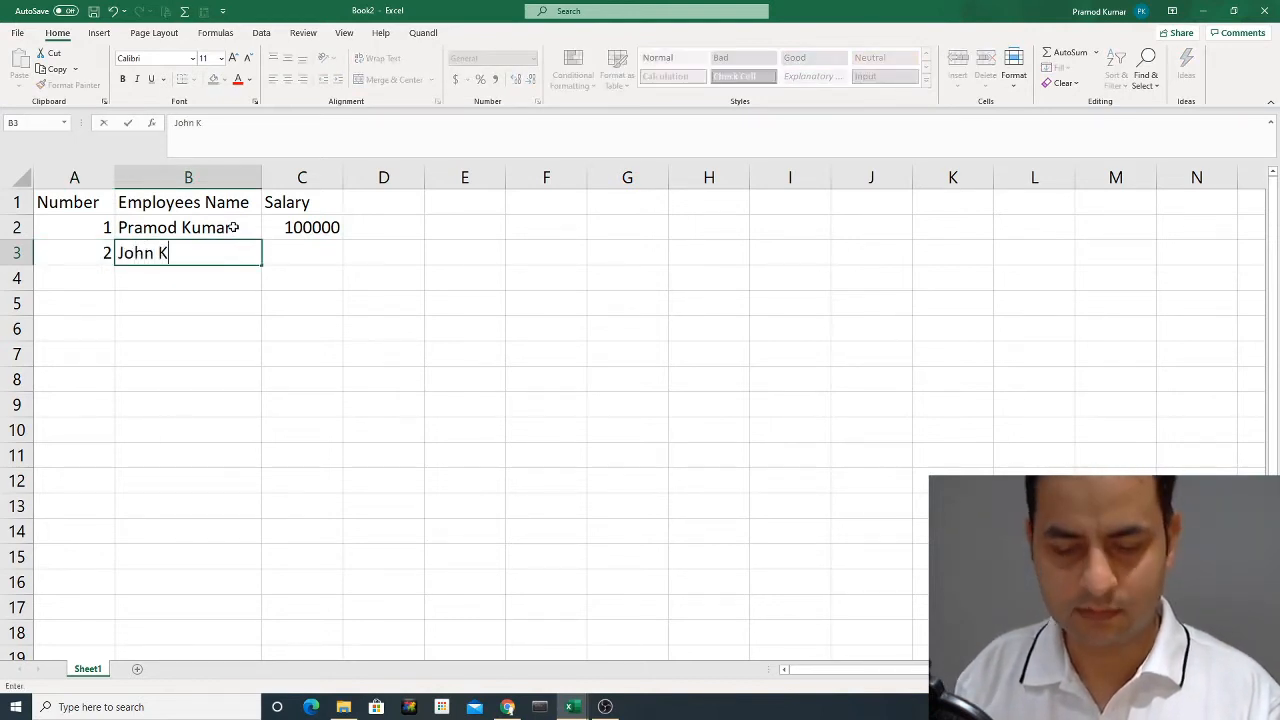
pyautogui.write('negt')
pyautogui.press('Return')
pyautogui.press('Up')
pyautogui.press('Right')
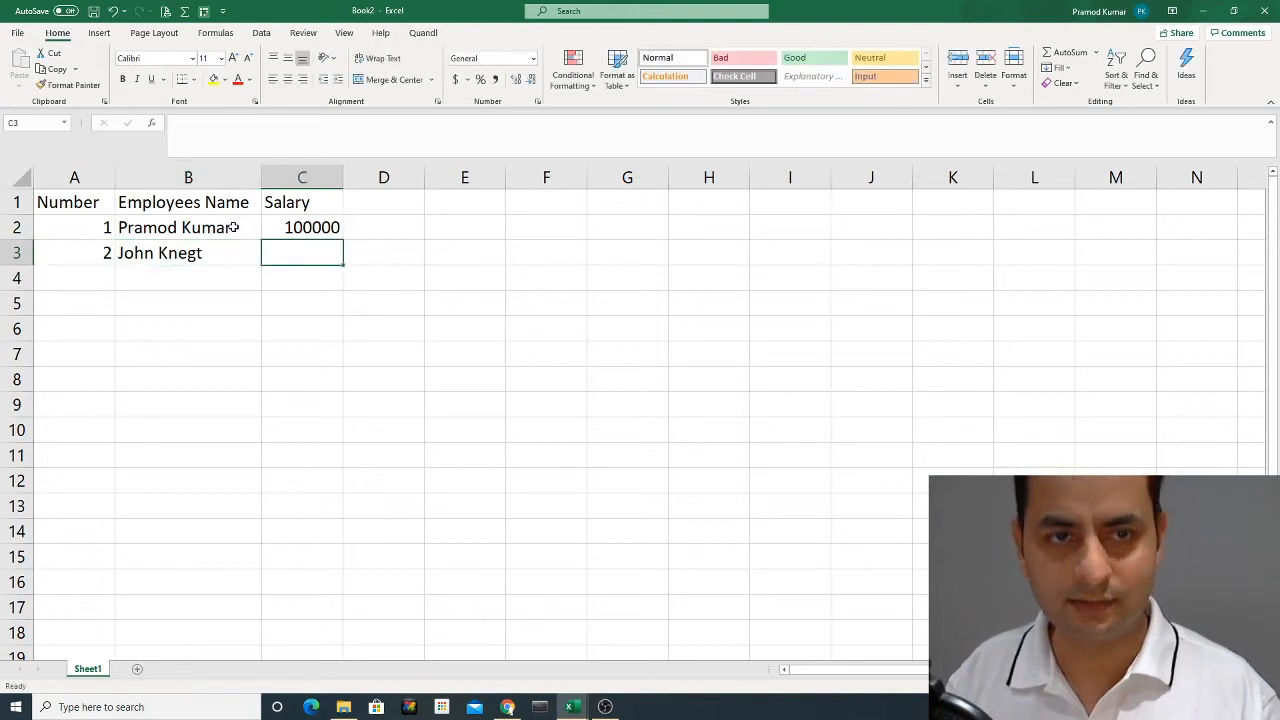
pyautogui.write('80000')
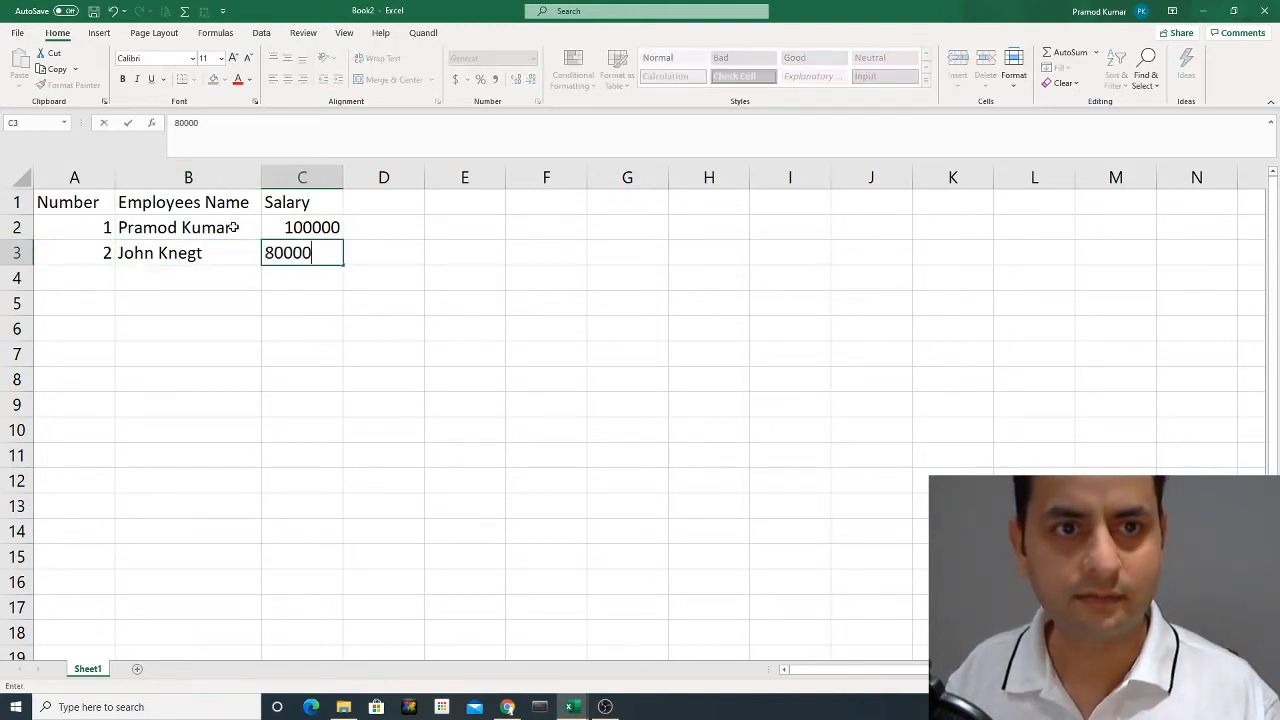
pyautogui.press('Return')
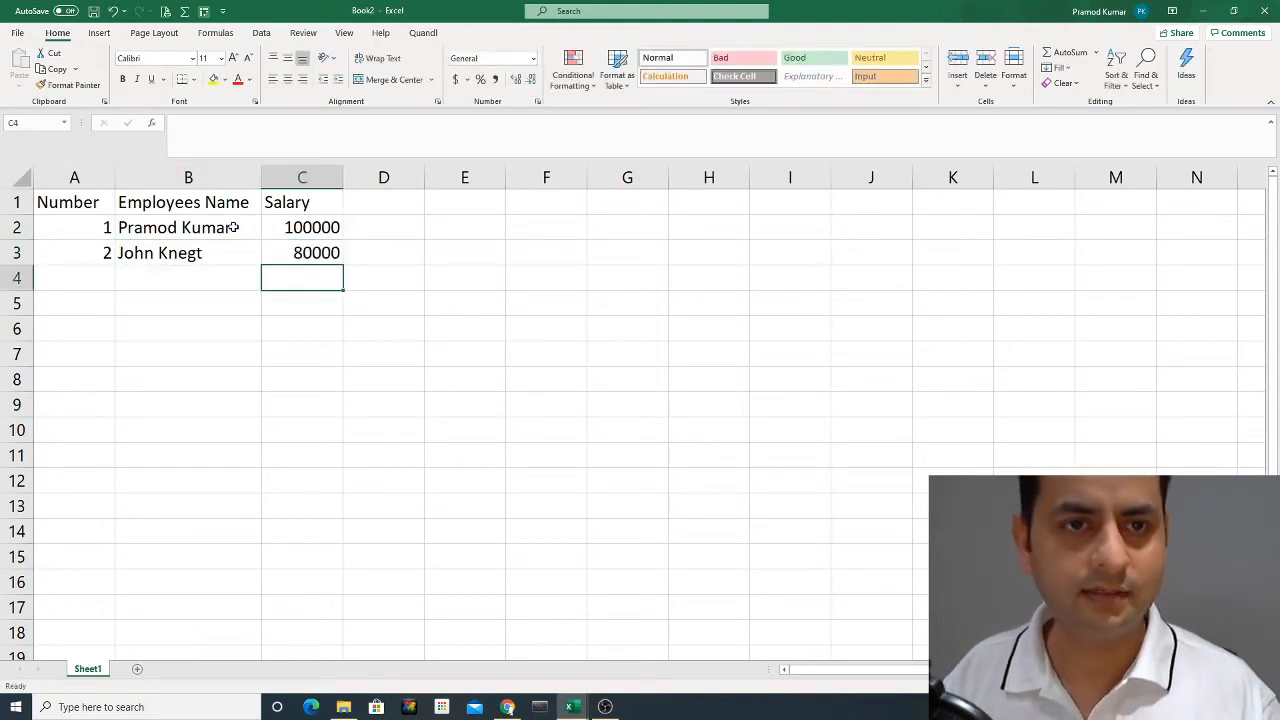
# Fill row 4 with number 3, the third employee's name, and salary 35000.
pyautogui.press('Left')
pyautogui.press('Left')
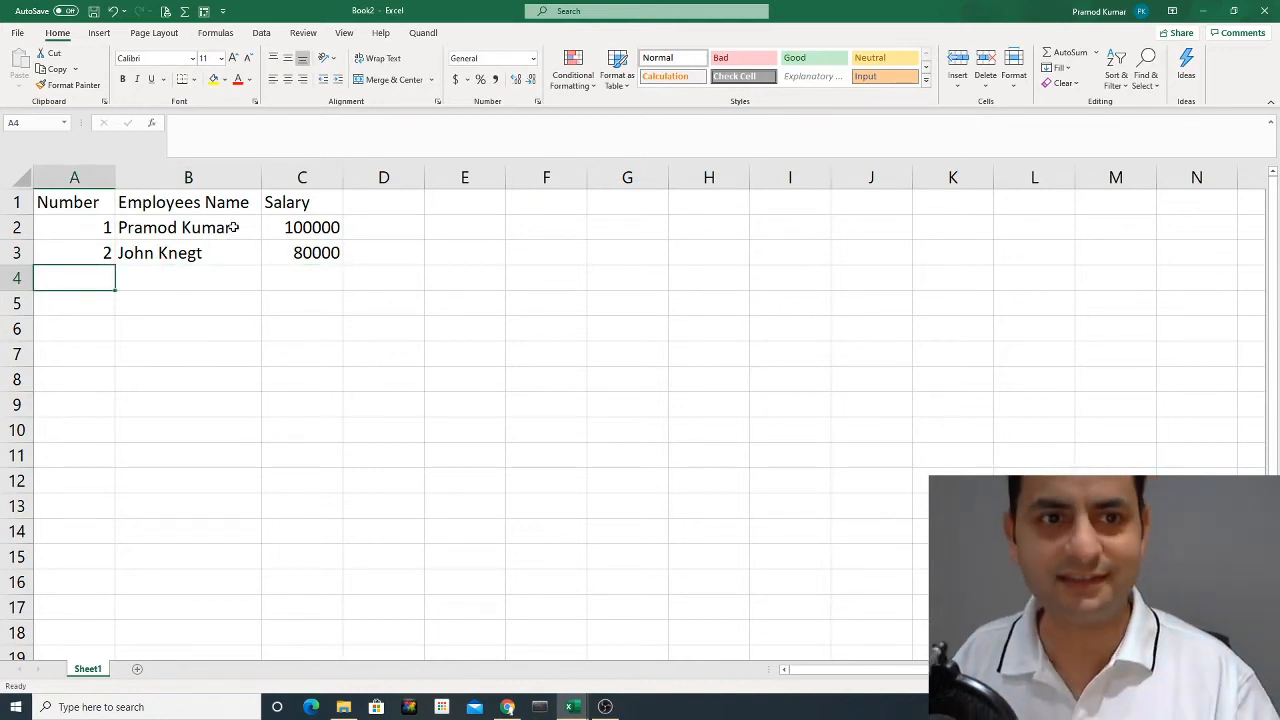
pyautogui.write('3')
pyautogui.press('Return')
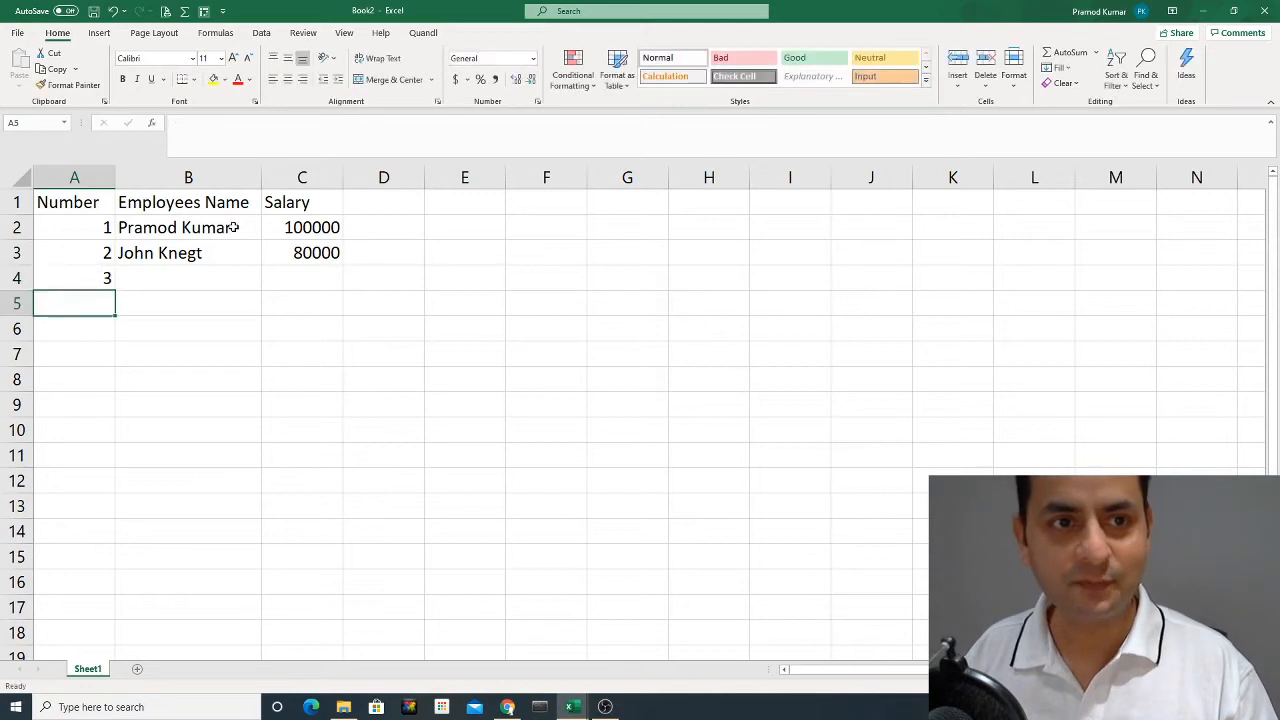
pyautogui.press('Up')
pyautogui.press('Right')
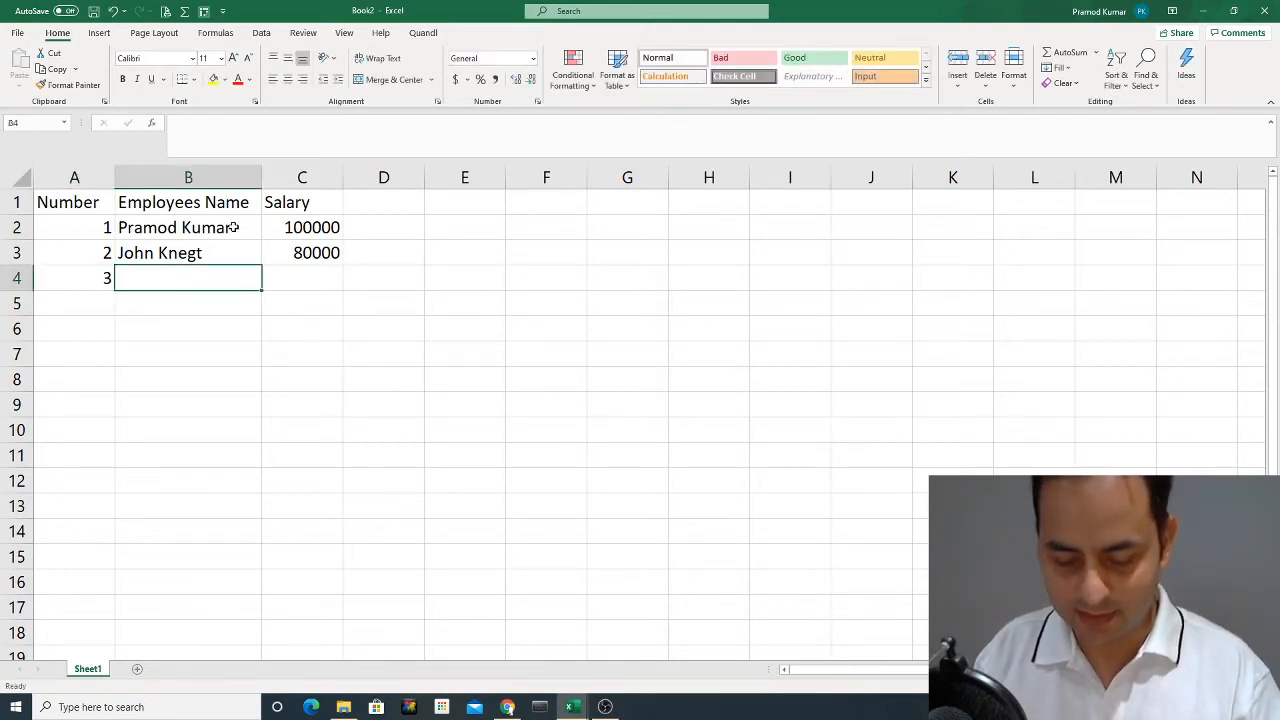
pyautogui.write('Vikram')
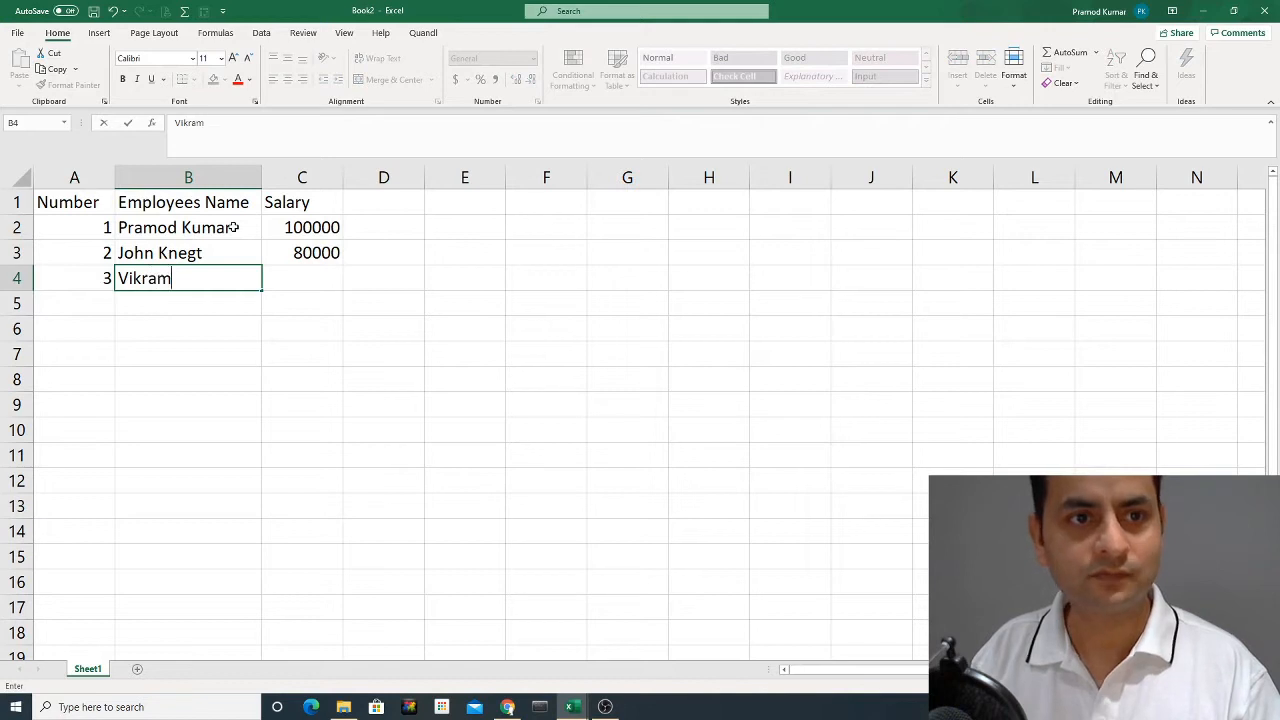
pyautogui.press('Return')
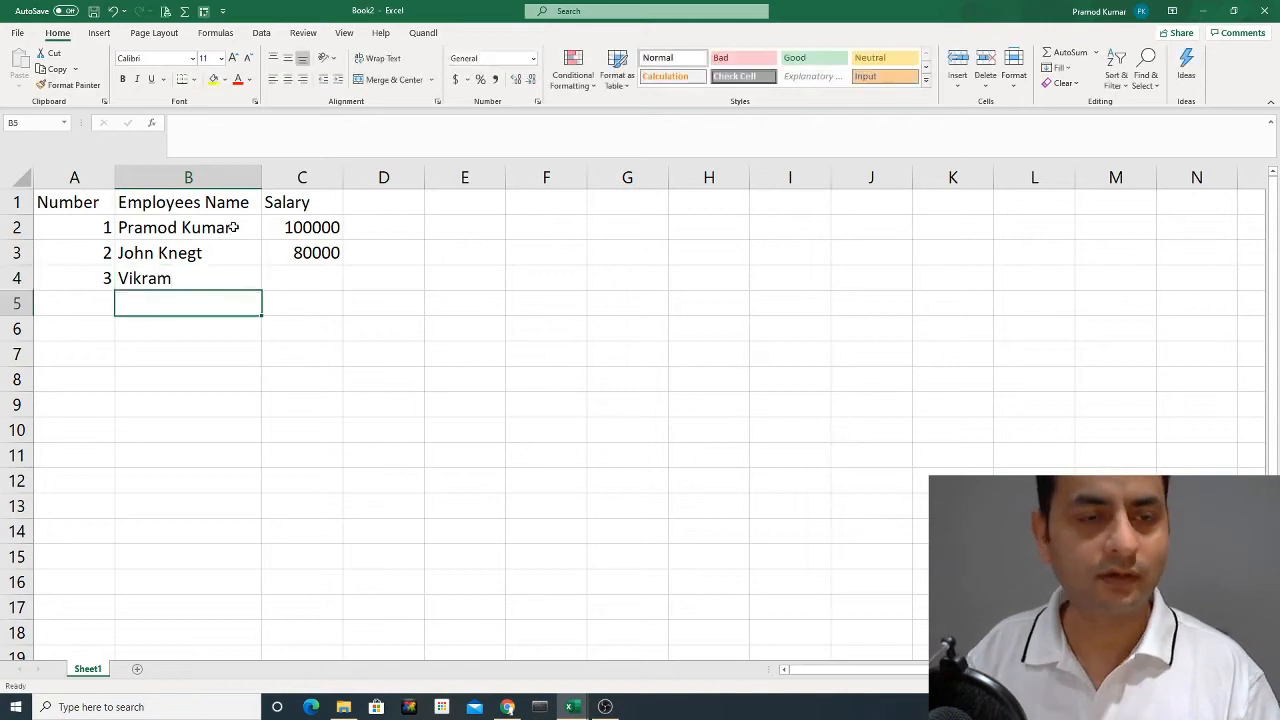
pyautogui.press('Up')
pyautogui.press('Right')
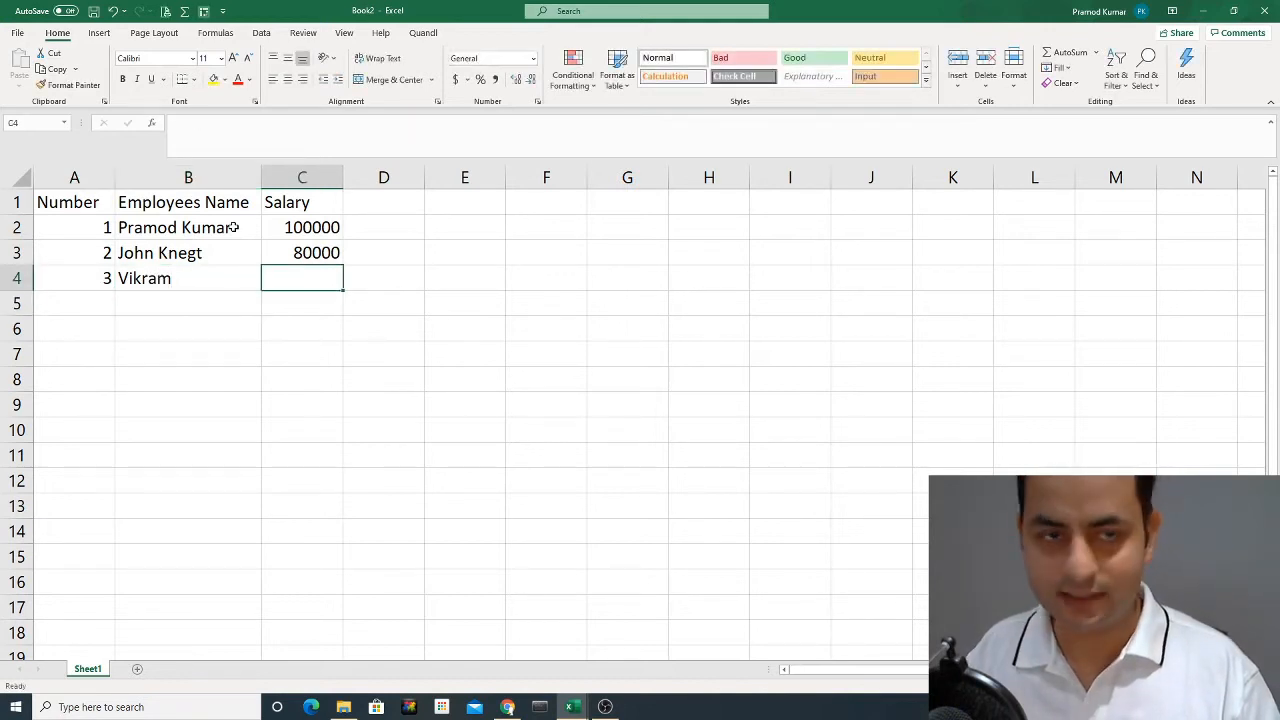
pyautogui.write('35000')
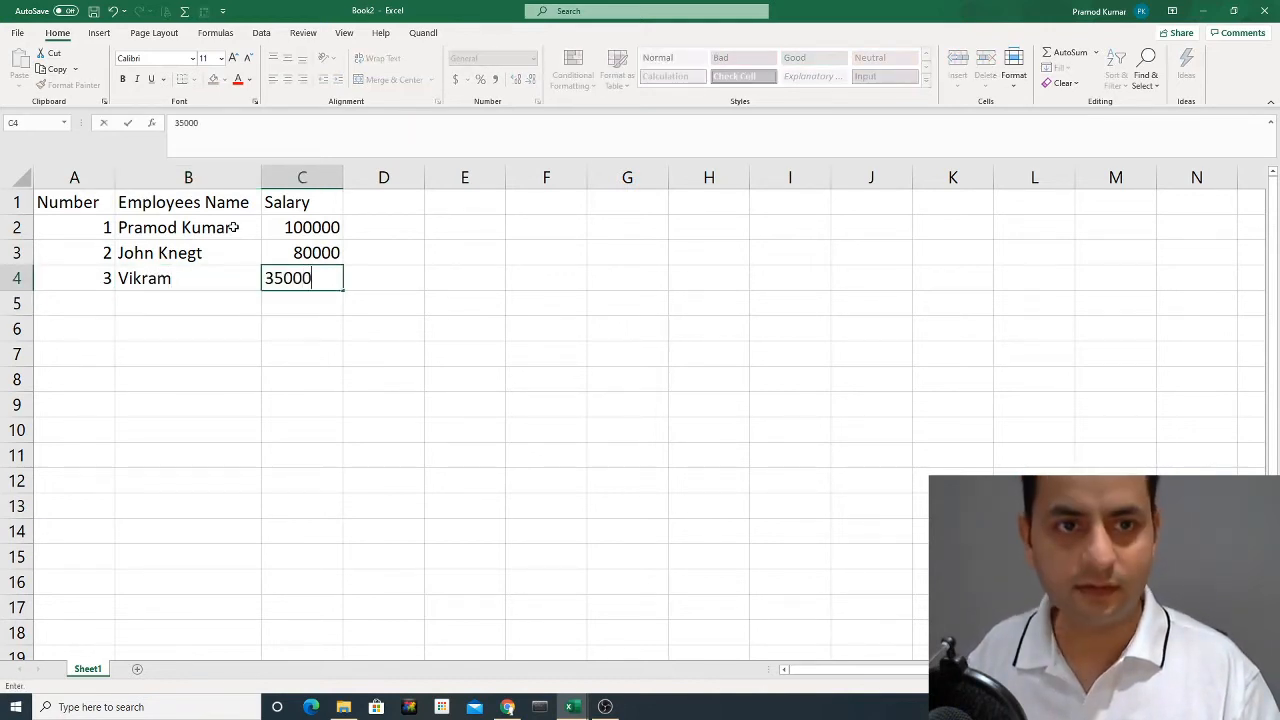
pyautogui.press('Return')
# Fill row 5 with number 4, the fourth employee's name, and salary 60000.
pyautogui.press('Left')
pyautogui.press('Left')
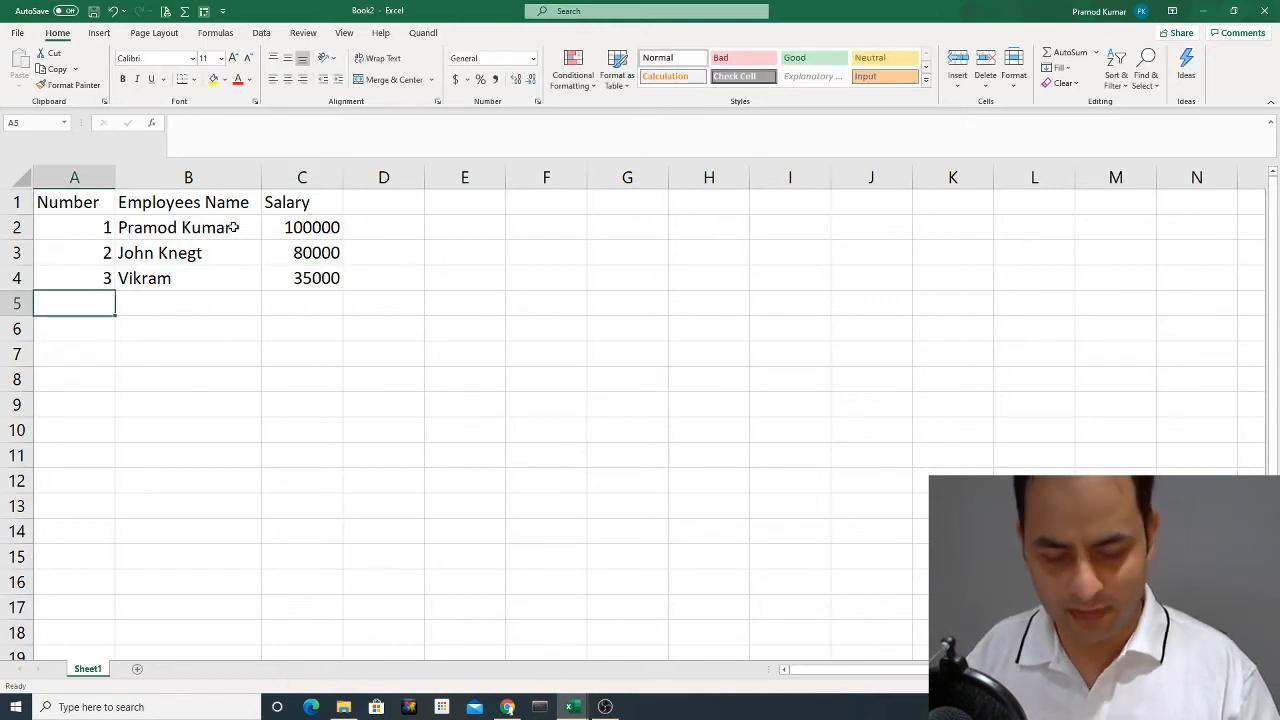
pyautogui.write('4')
pyautogui.press('Return')
pyautogui.press('Up')
pyautogui.press('Right')
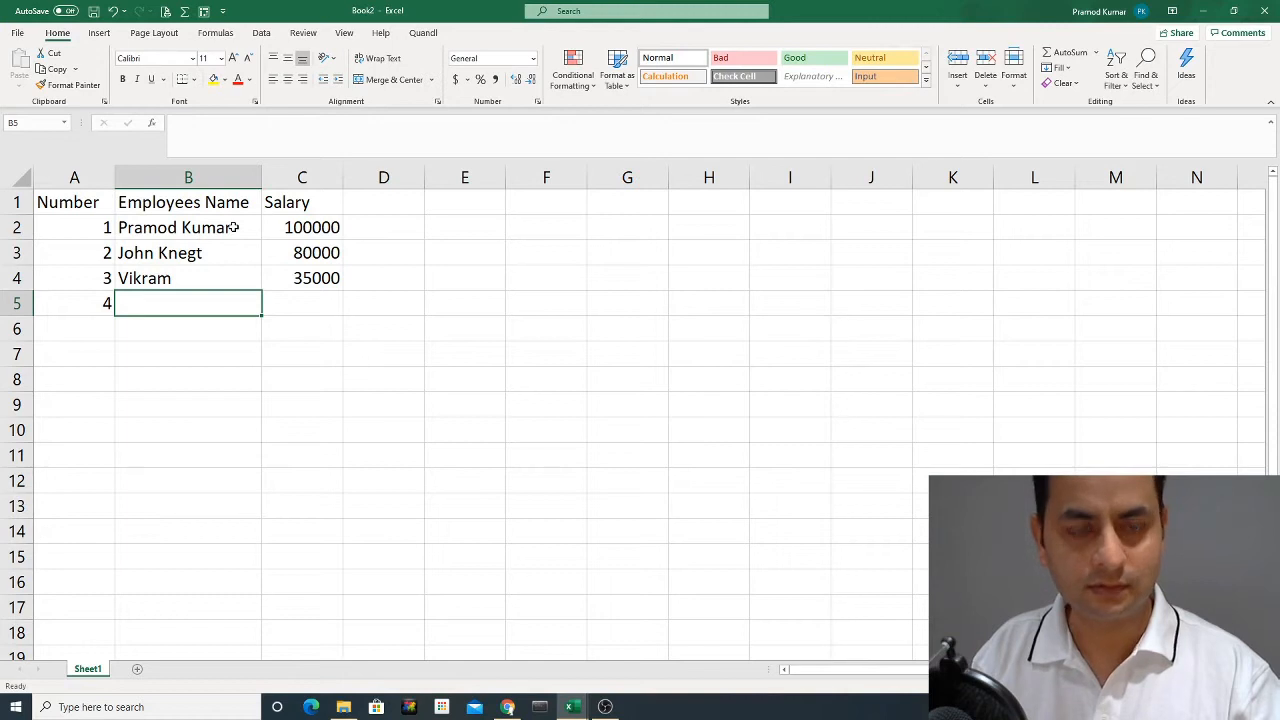
pyautogui.write('Kate')
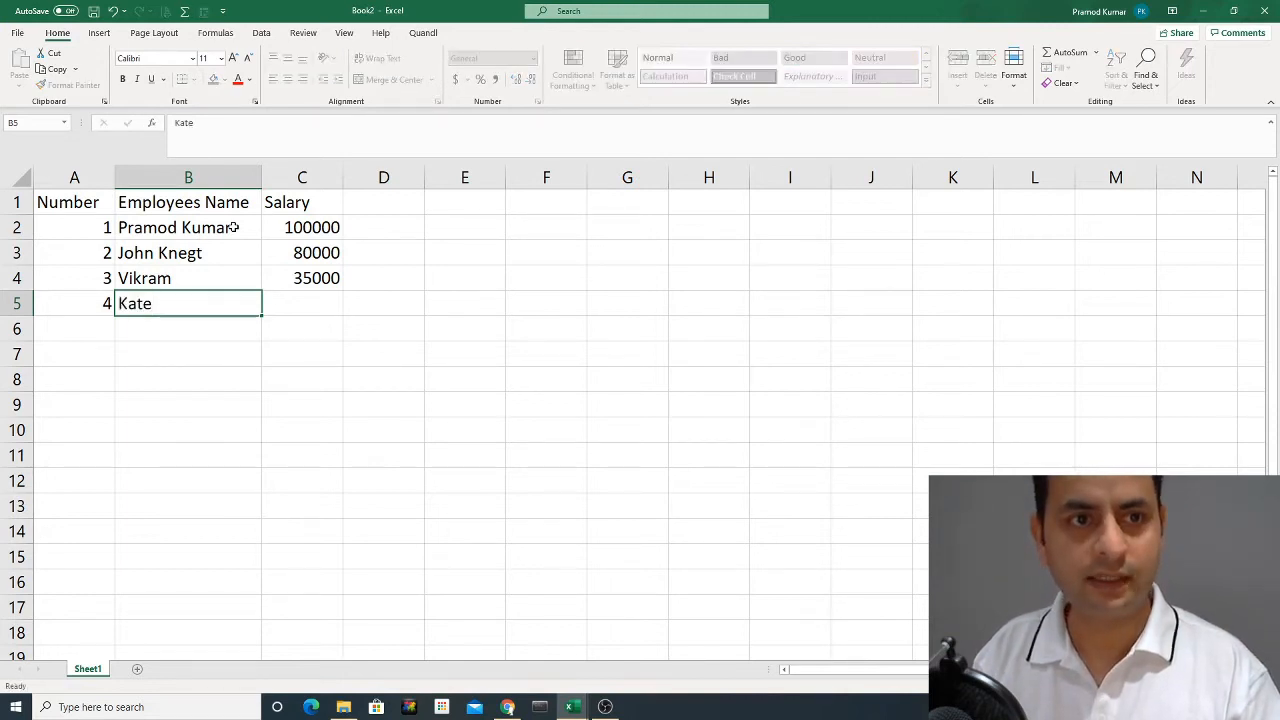
pyautogui.press('Return')
pyautogui.press('Up')
pyautogui.press('Right')
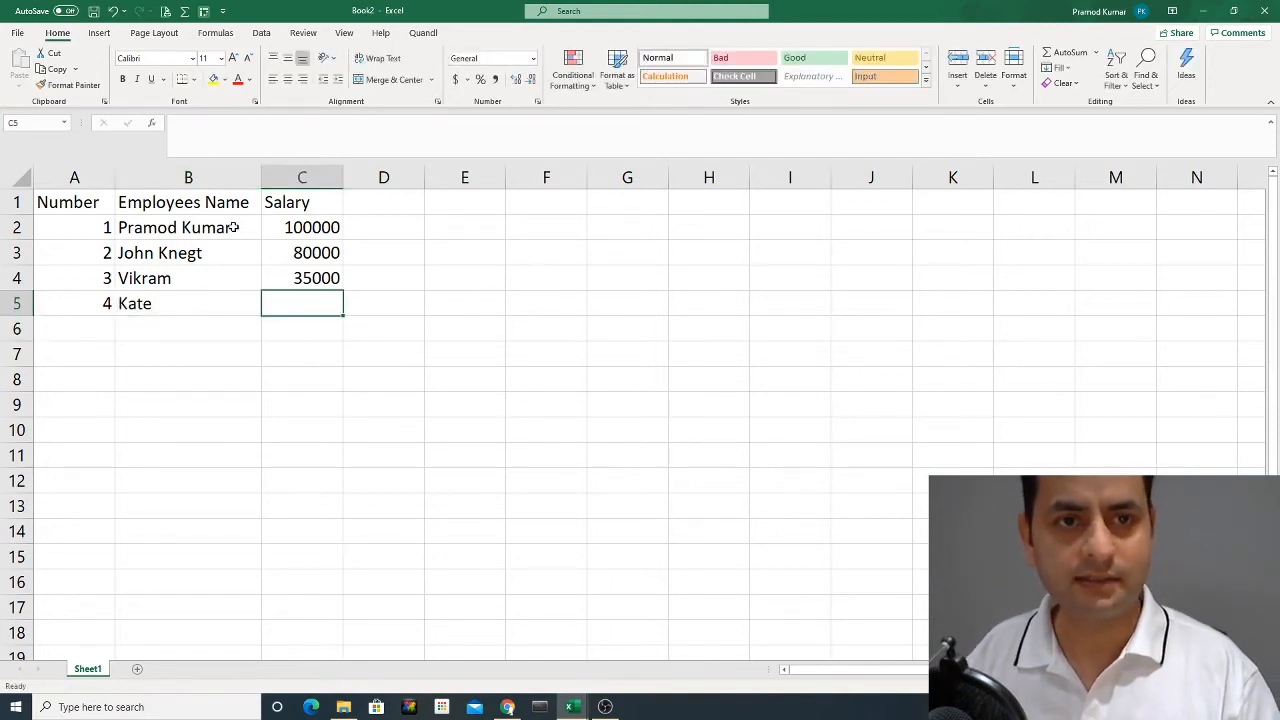
pyautogui.write('60000')
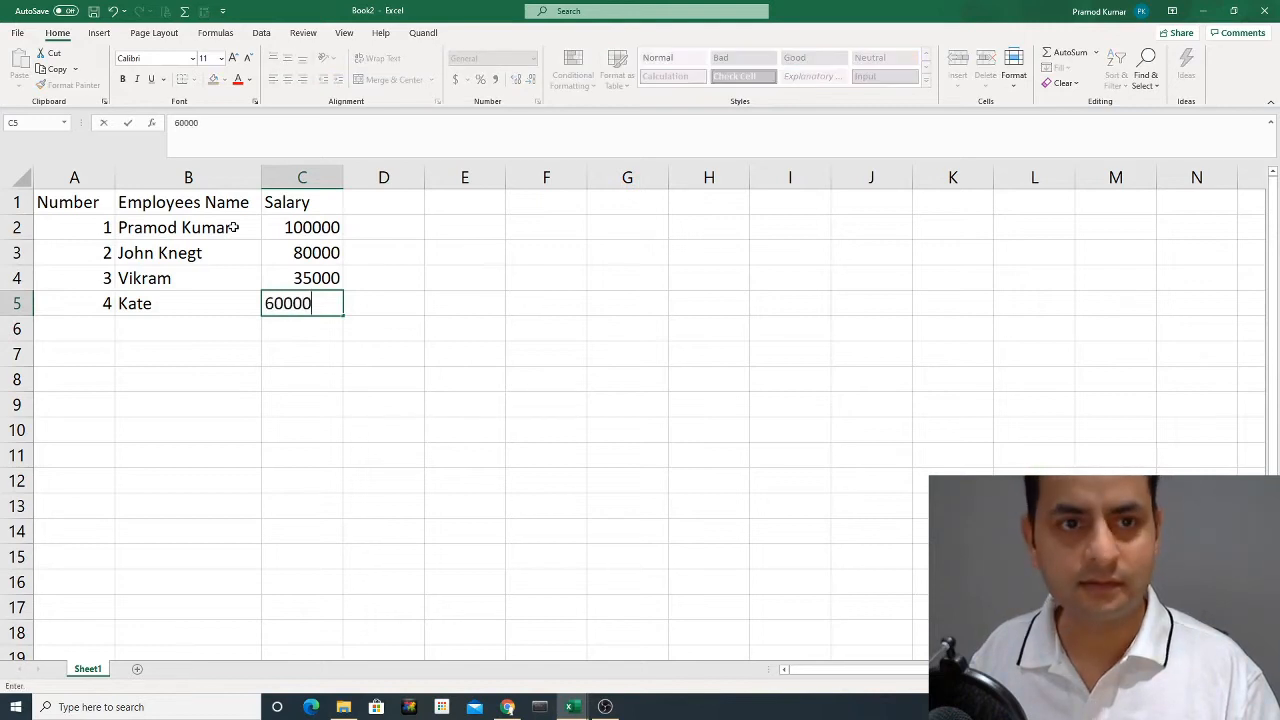
pyautogui.press('Return')
pyautogui.press('Up')
pyautogui.press('Up')
pyautogui.press('Up')
pyautogui.press('Up')
pyautogui.press('Up')
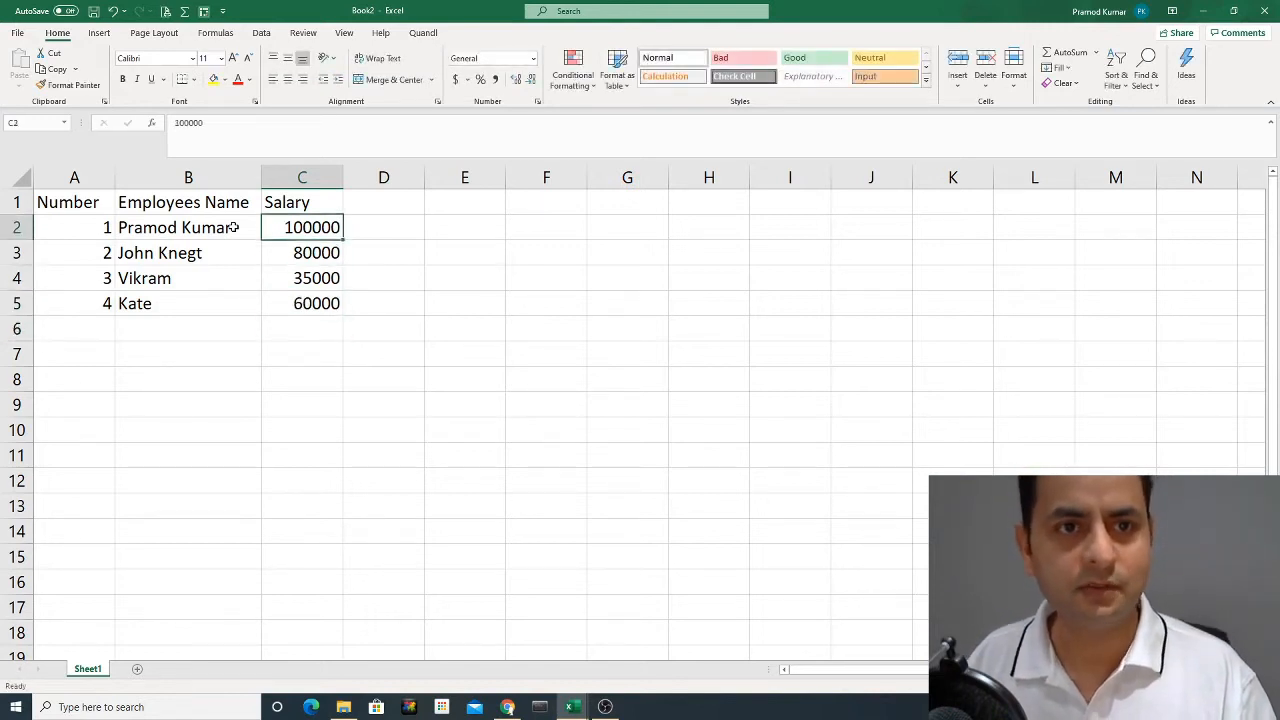
pyautogui.press('Down')
pyautogui.press('Down')
pyautogui.press('Down')
pyautogui.press('Down')
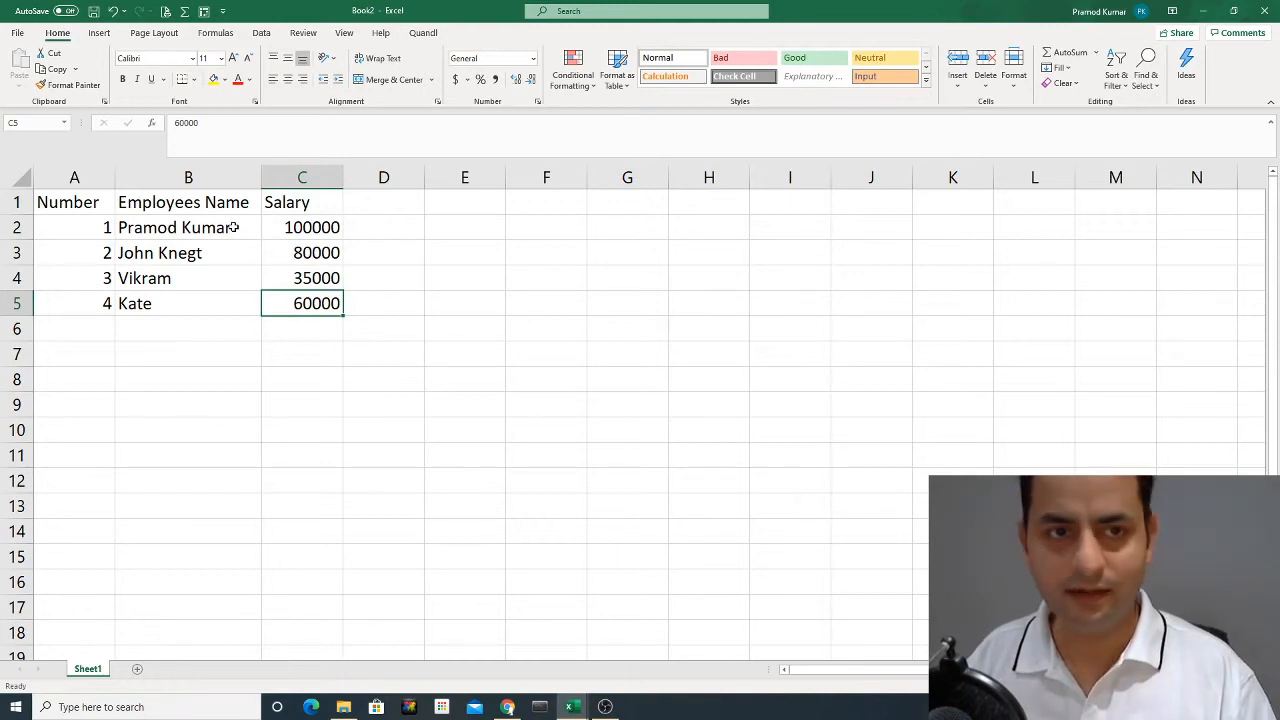
pyautogui.press('Up')
pyautogui.press('Up')
pyautogui.press('Up')
pyautogui.press('Up')
pyautogui.press('Down')
pyautogui.press('Down')
pyautogui.press('Down')
pyautogui.press('Down')
pyautogui.press('Down')
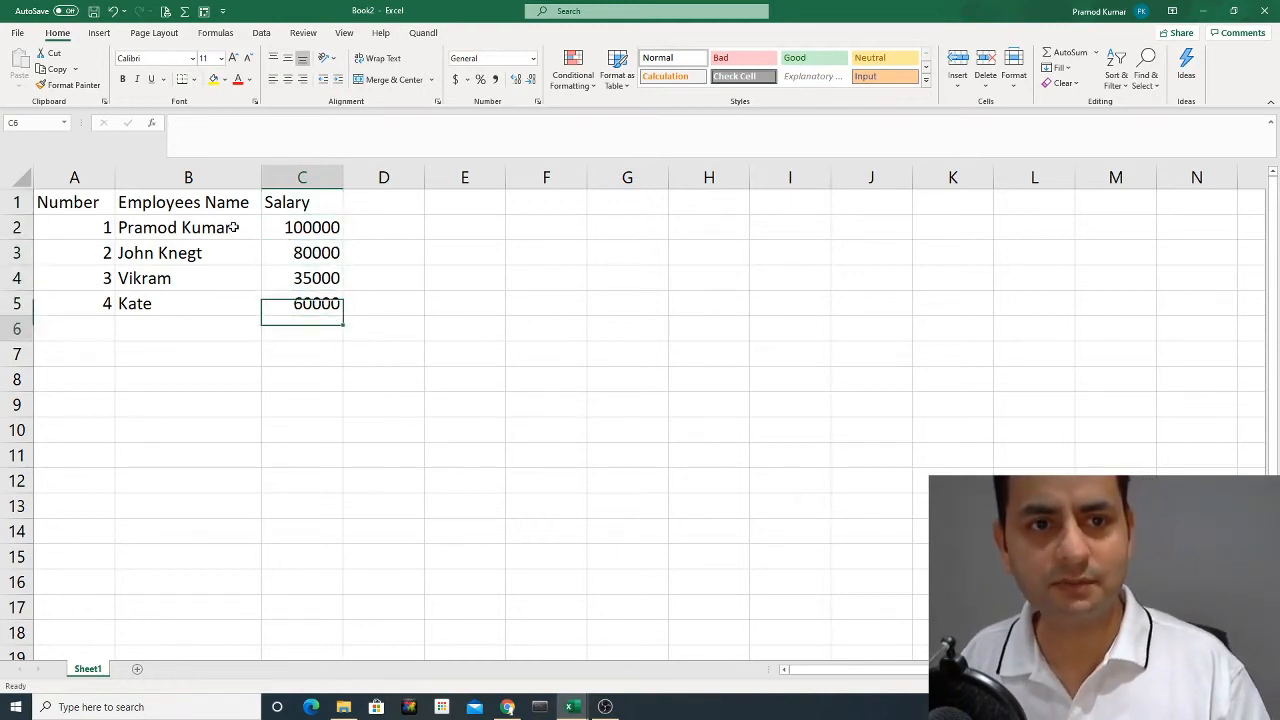
pyautogui.press('Right')
pyautogui.press('Right')
pyautogui.press('Right')
pyautogui.press('Right')
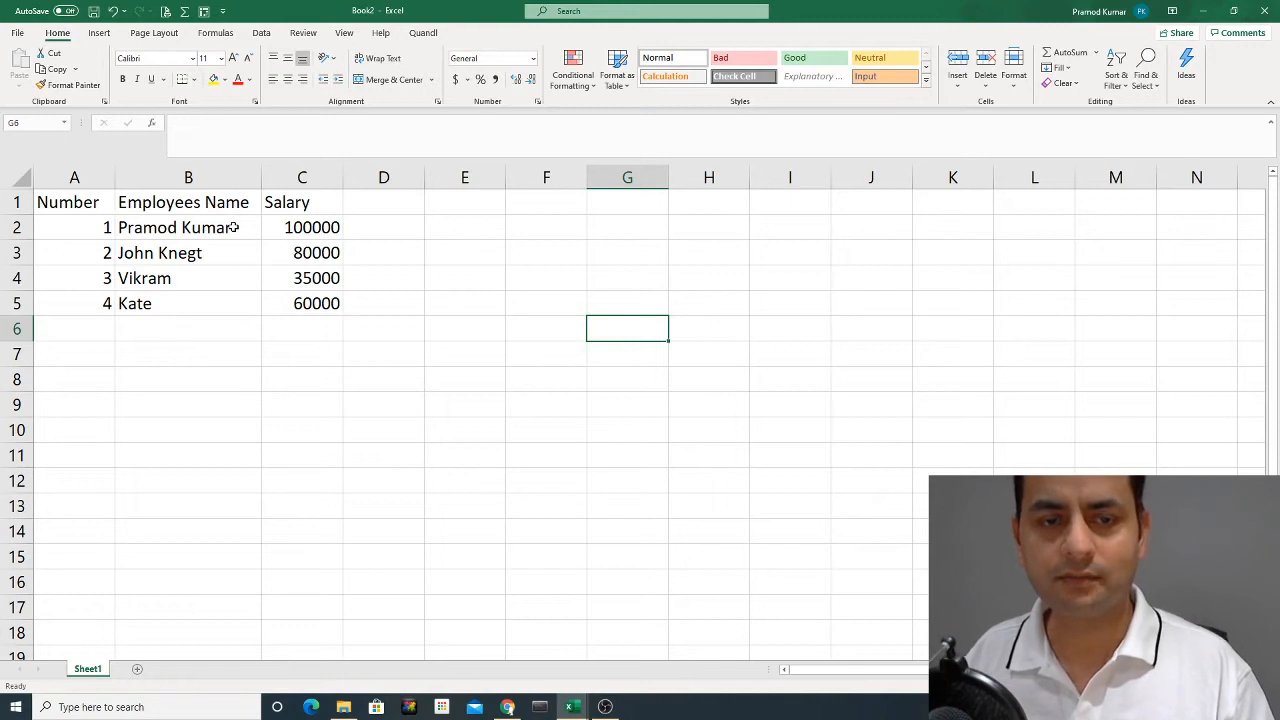
# Enter the fifth employee's name in G7, outside the table.
pyautogui.press('Down')
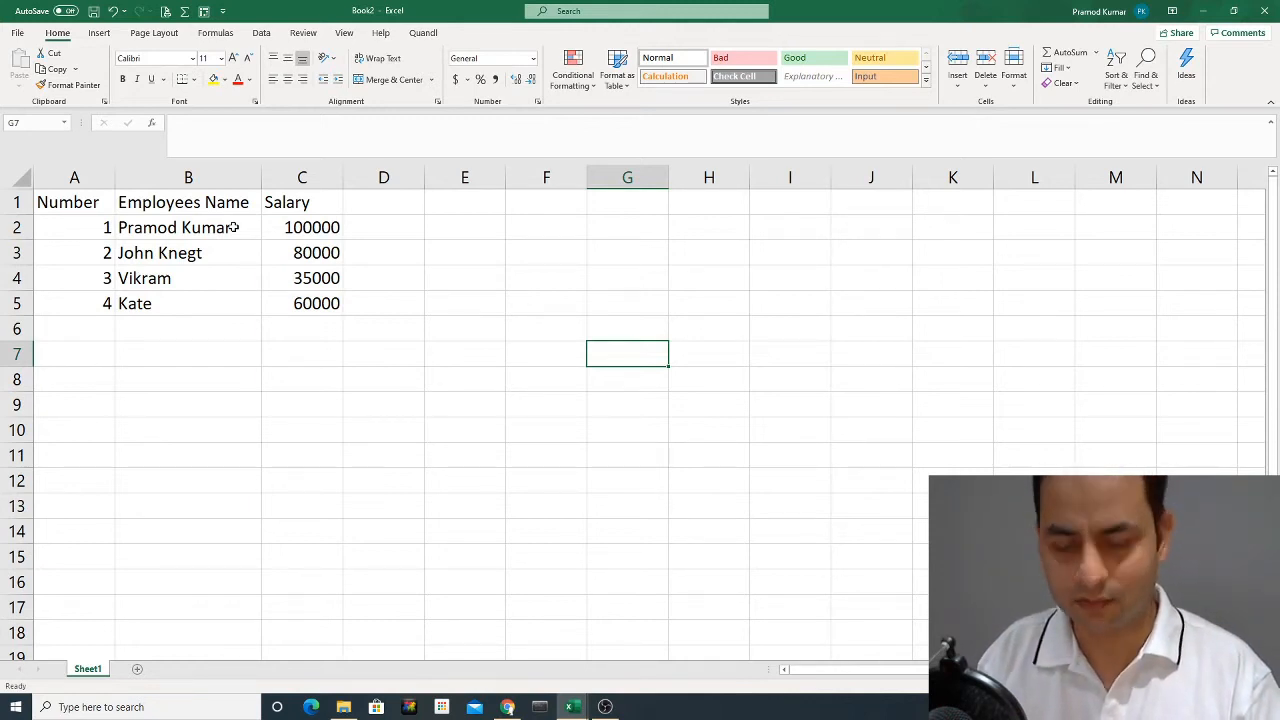
pyautogui.write('Mansha')
pyautogui.press('Return')
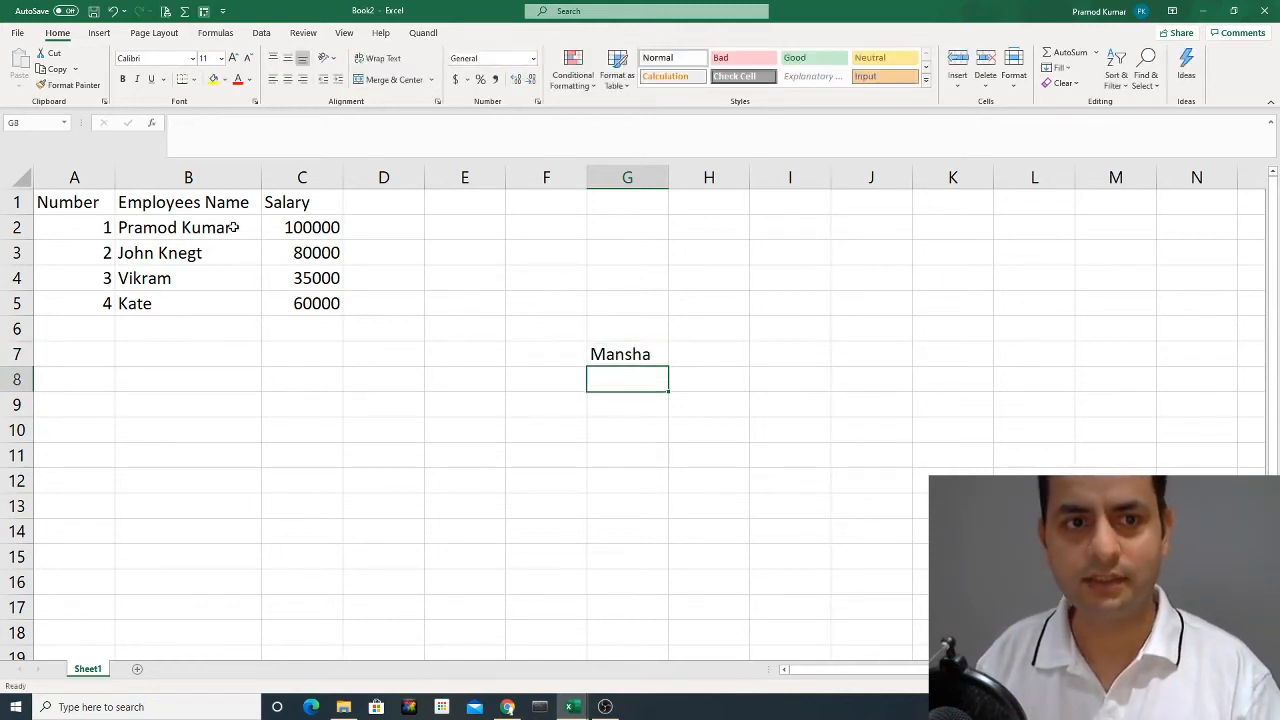
pyautogui.press('Up')
pyautogui.press('Left')
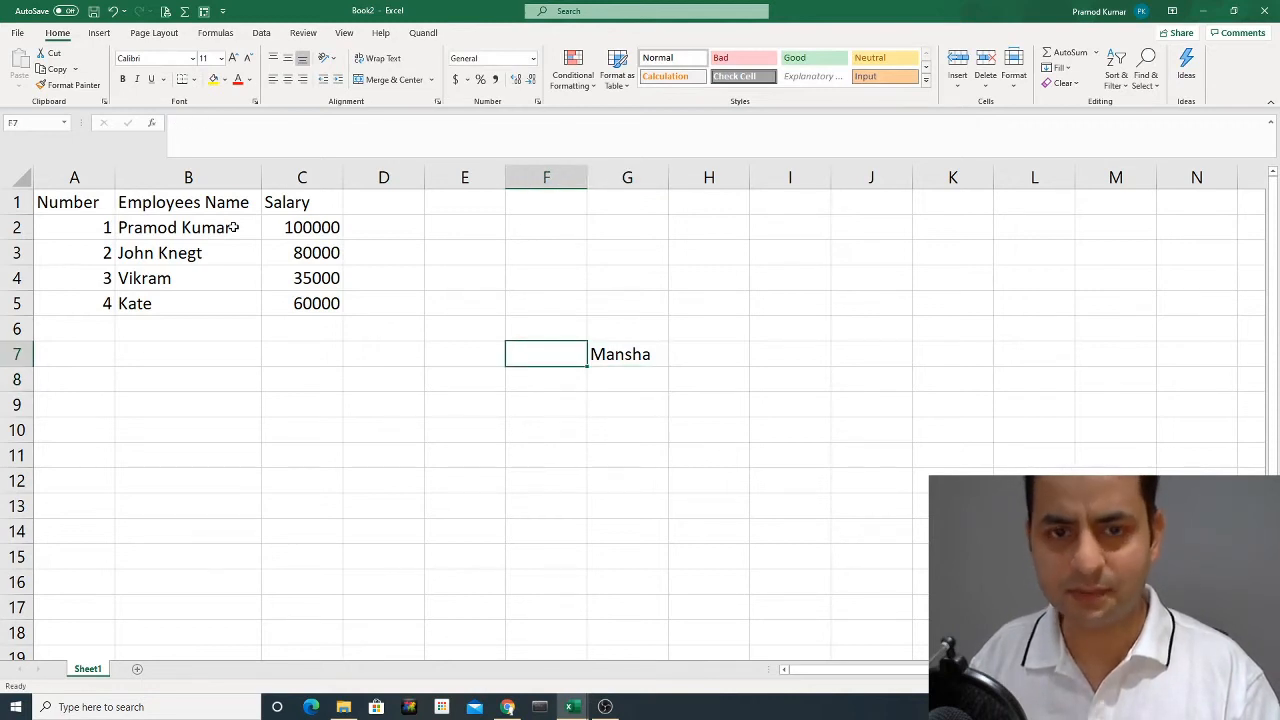
# Enter salary 50000 in H7 beside that name.
pyautogui.press('Up')
pyautogui.press('Up')
pyautogui.press('Up')
pyautogui.press('Up')
pyautogui.press('Up')
pyautogui.press('Up')
pyautogui.press('Left')
pyautogui.press('Left')
pyautogui.press('Left')
pyautogui.press('Left')
pyautogui.press('Left')
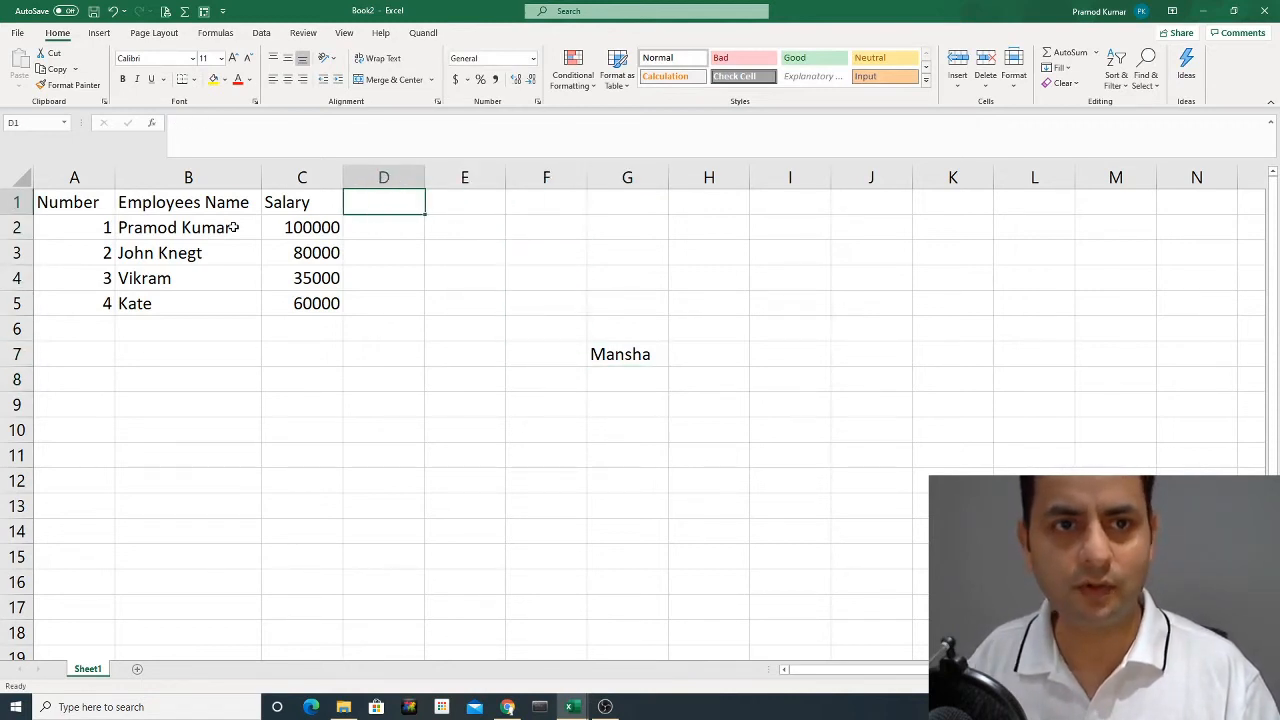
pyautogui.hotkey('shift', 'Right')
pyautogui.hotkey('shift', 'Right')
pyautogui.hotkey('shift', 'Right')
pyautogui.hotkey('shift', 'Left')
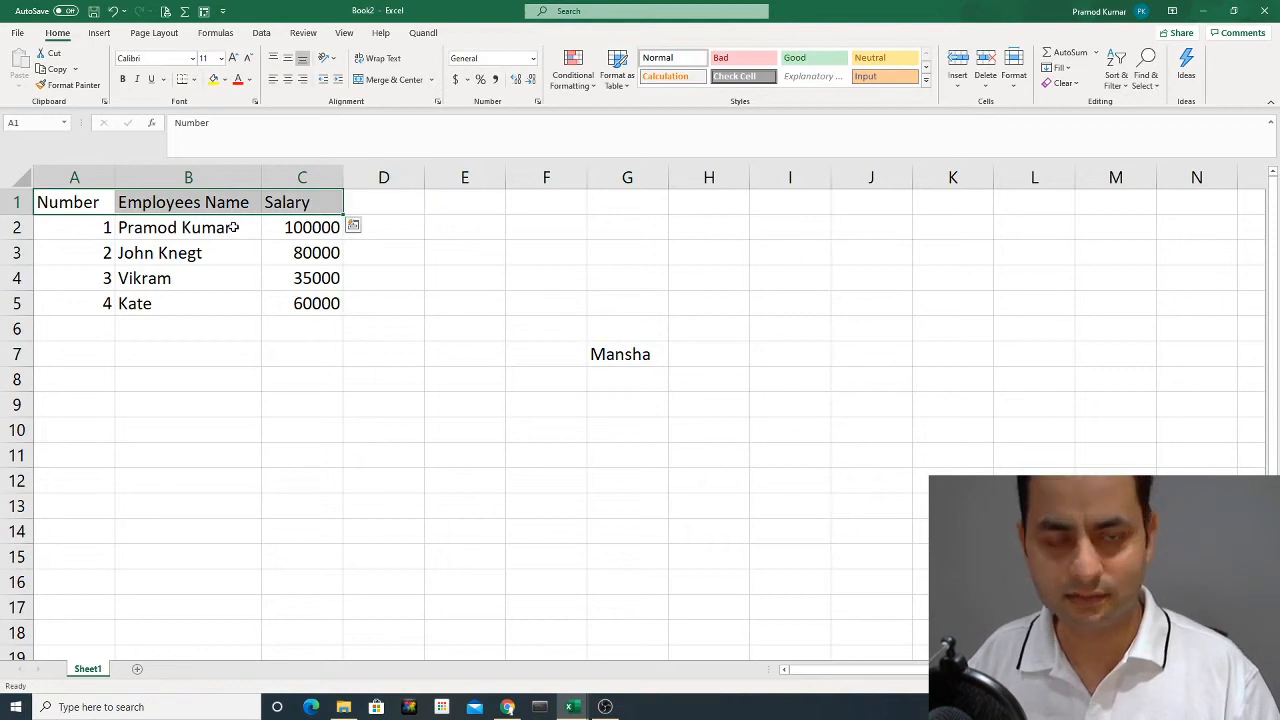
pyautogui.press('Down')
pyautogui.press('Down')
pyautogui.press('Down')
pyautogui.press('Down')
pyautogui.press('Right')
pyautogui.press('Right')
pyautogui.press('Right')
pyautogui.press('Right')
pyautogui.press('Right')
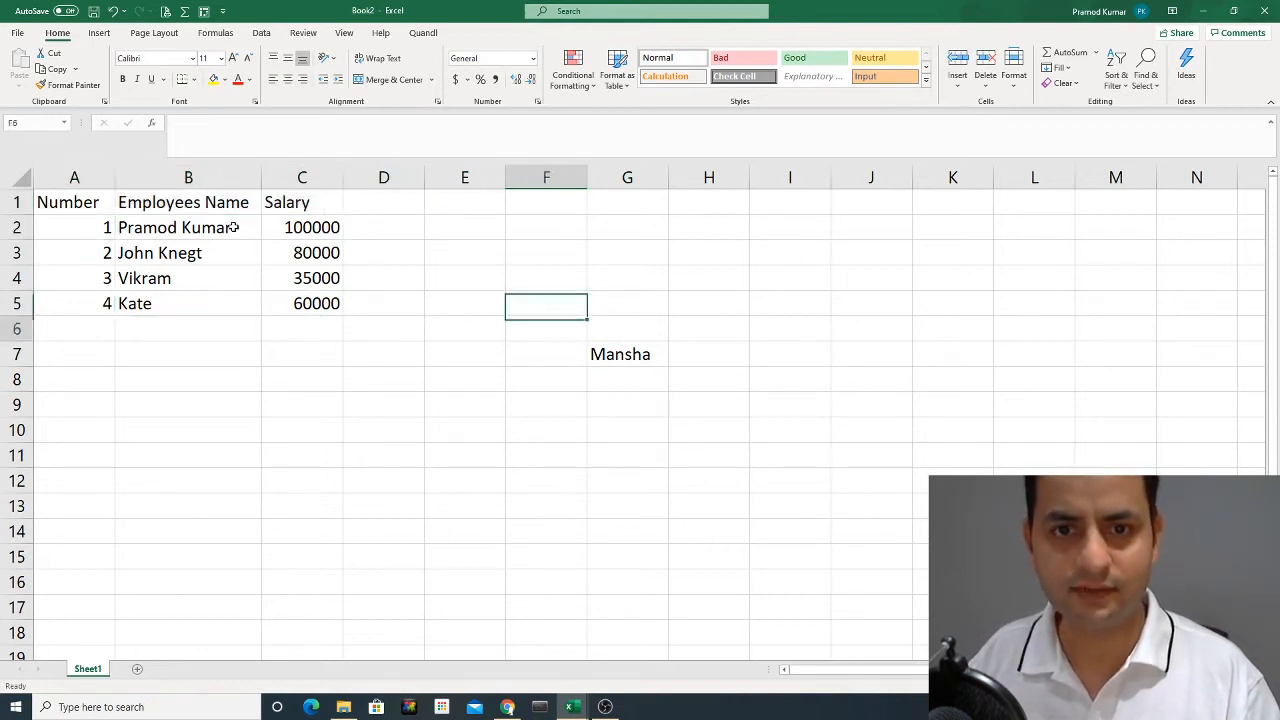
pyautogui.press('Down')
pyautogui.press('Down')
pyautogui.press('Right')
pyautogui.press('Right')
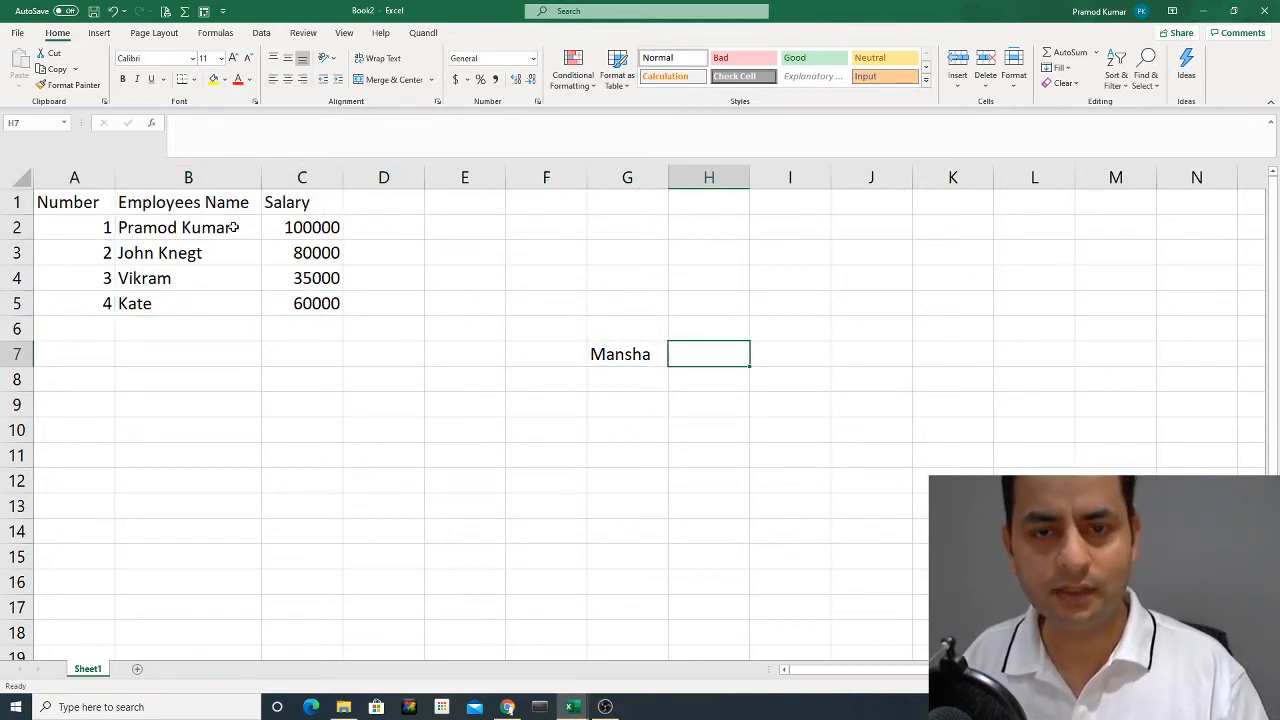
pyautogui.write('50000')
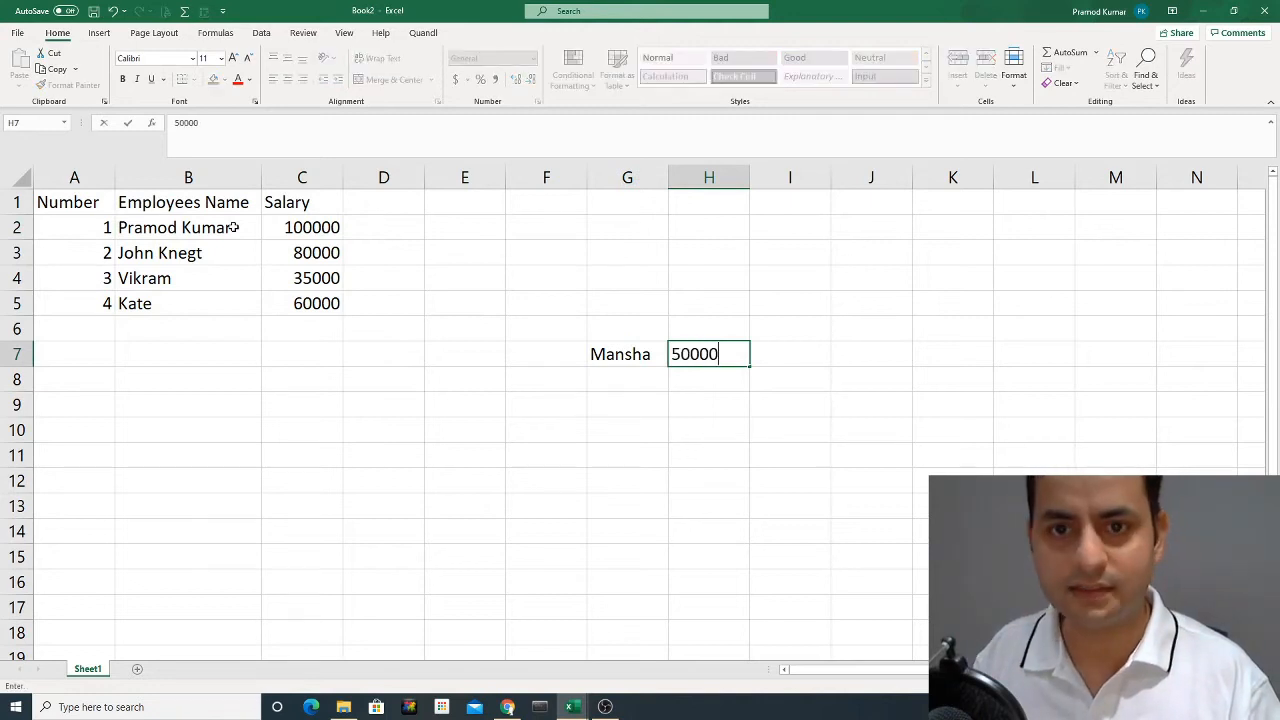
pyautogui.press('Return')
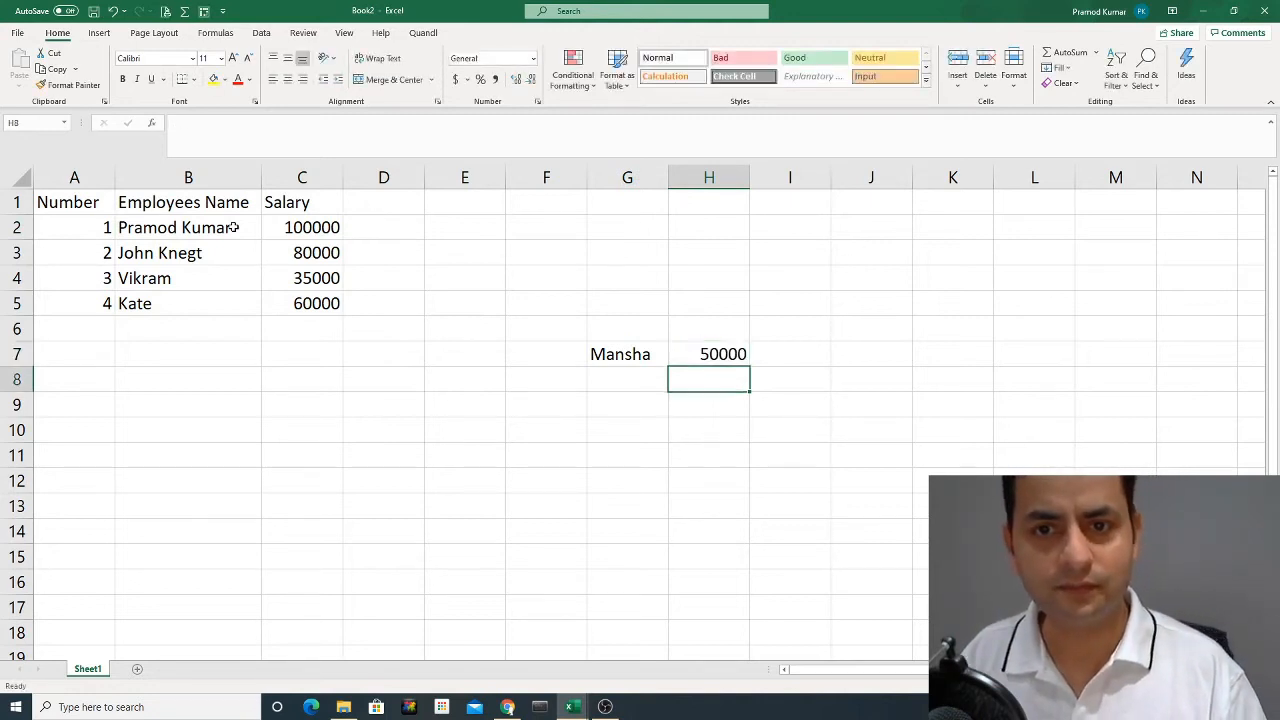
pyautogui.press('Up')
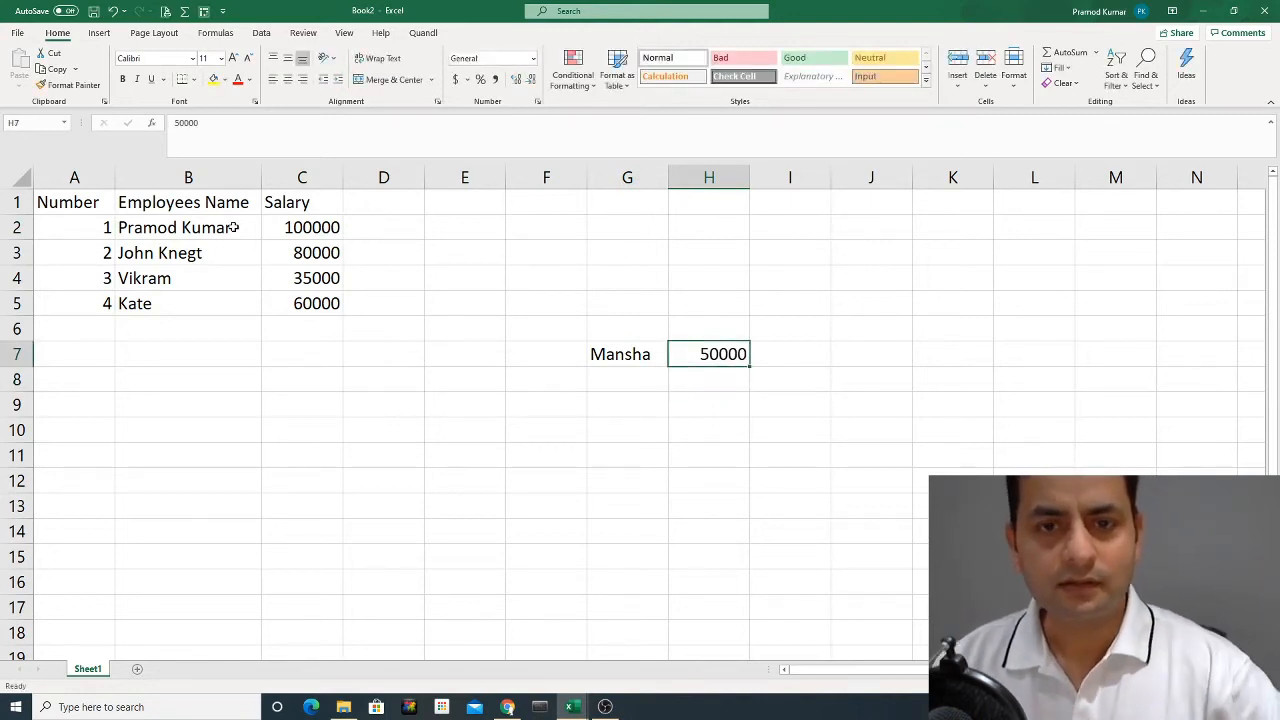
pyautogui.click(81, 327)
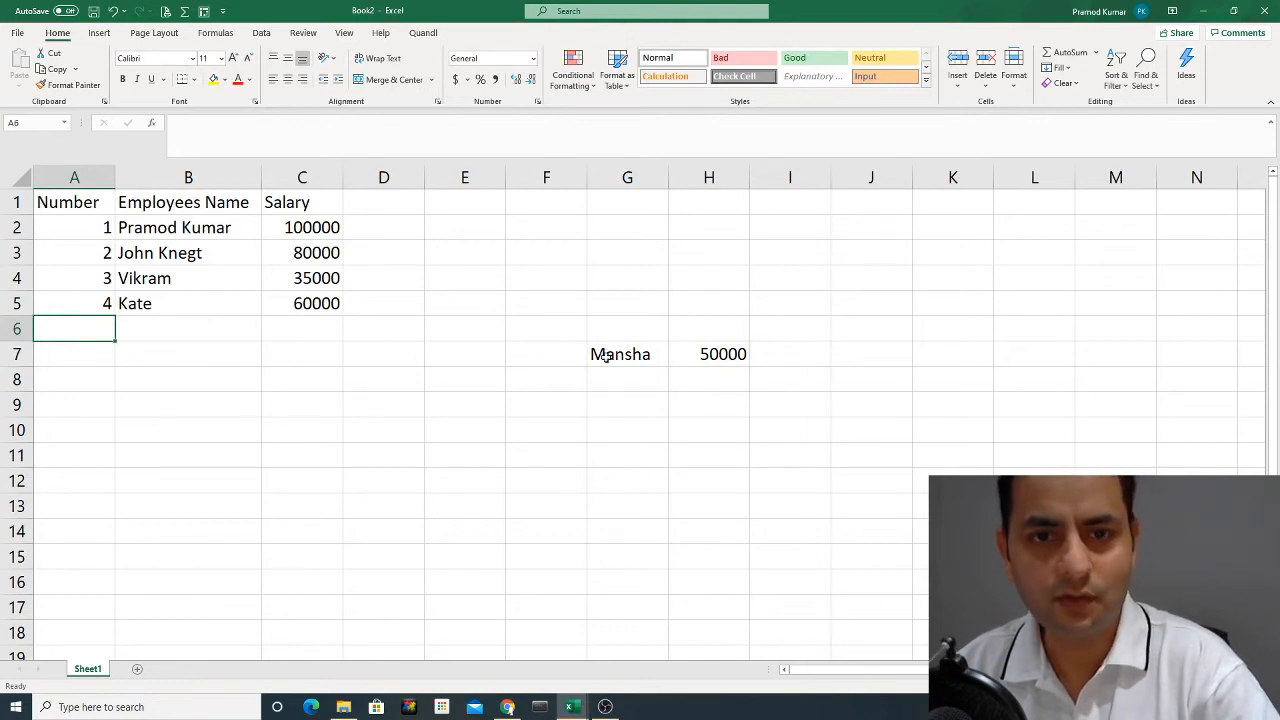
pyautogui.moveTo(602, 354); pyautogui.dragTo(684, 355)
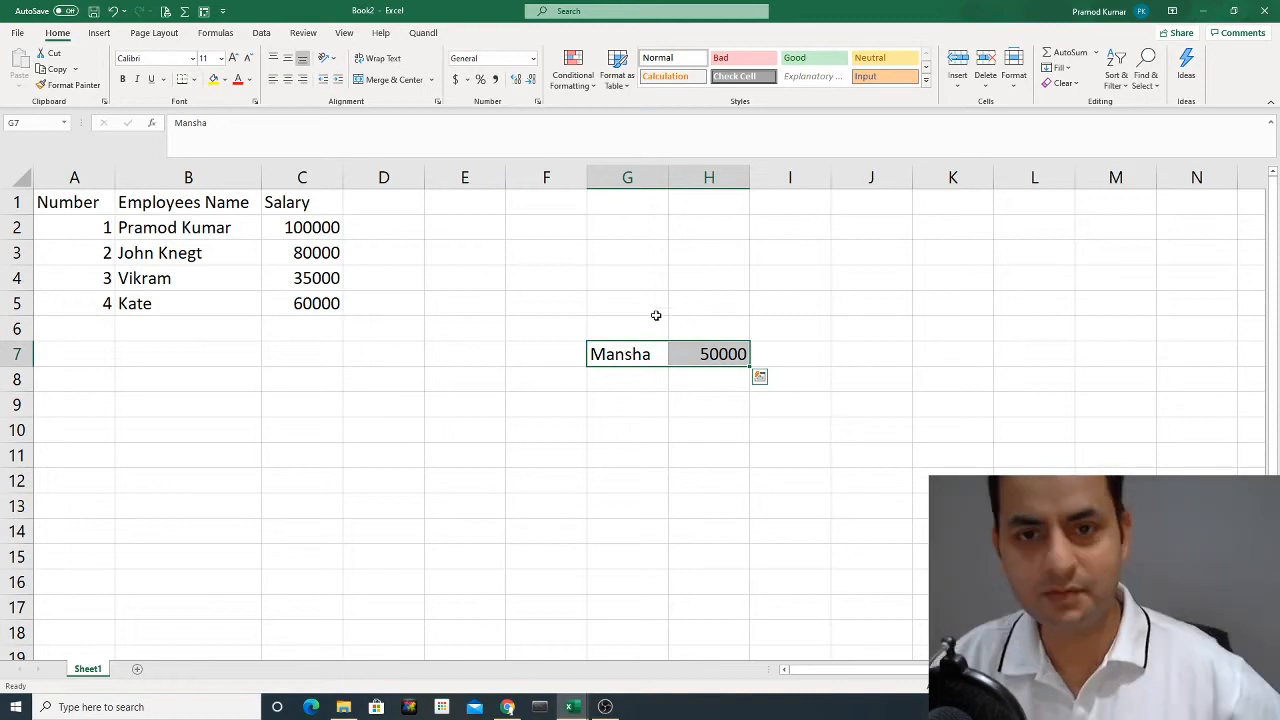
pyautogui.hotkey('ctrl', 'c')
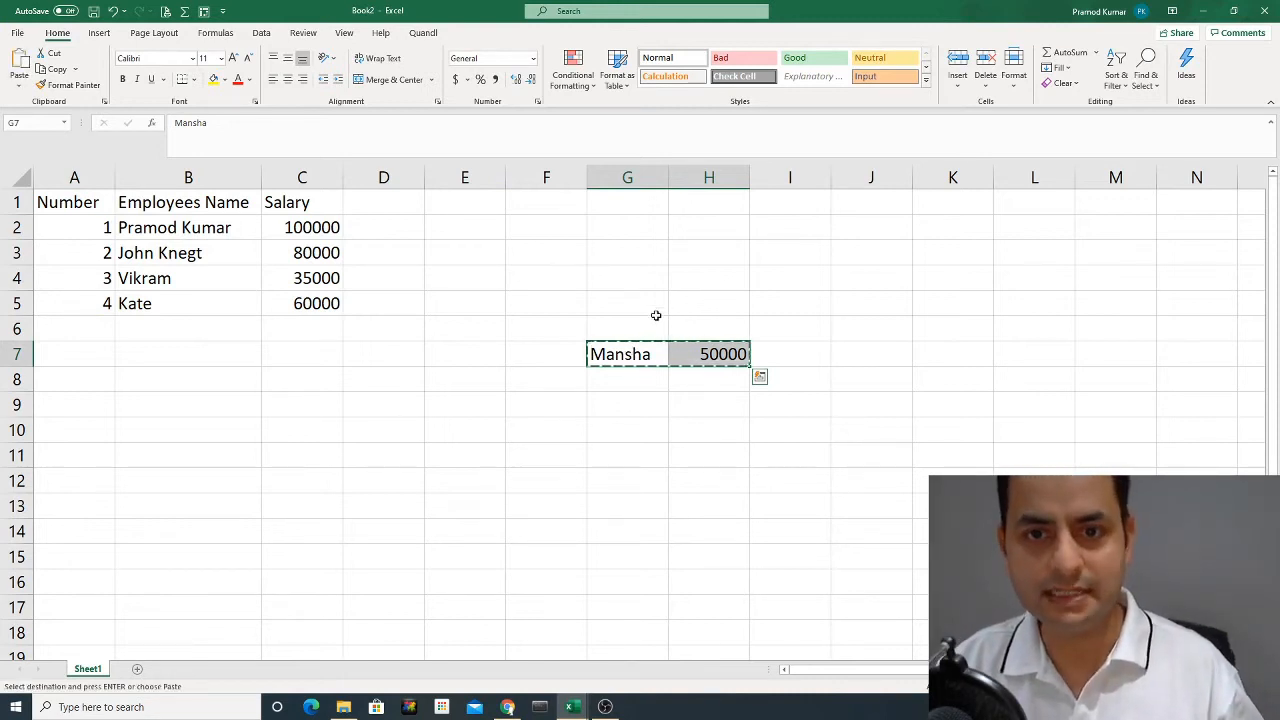
pyautogui.click(187, 337)
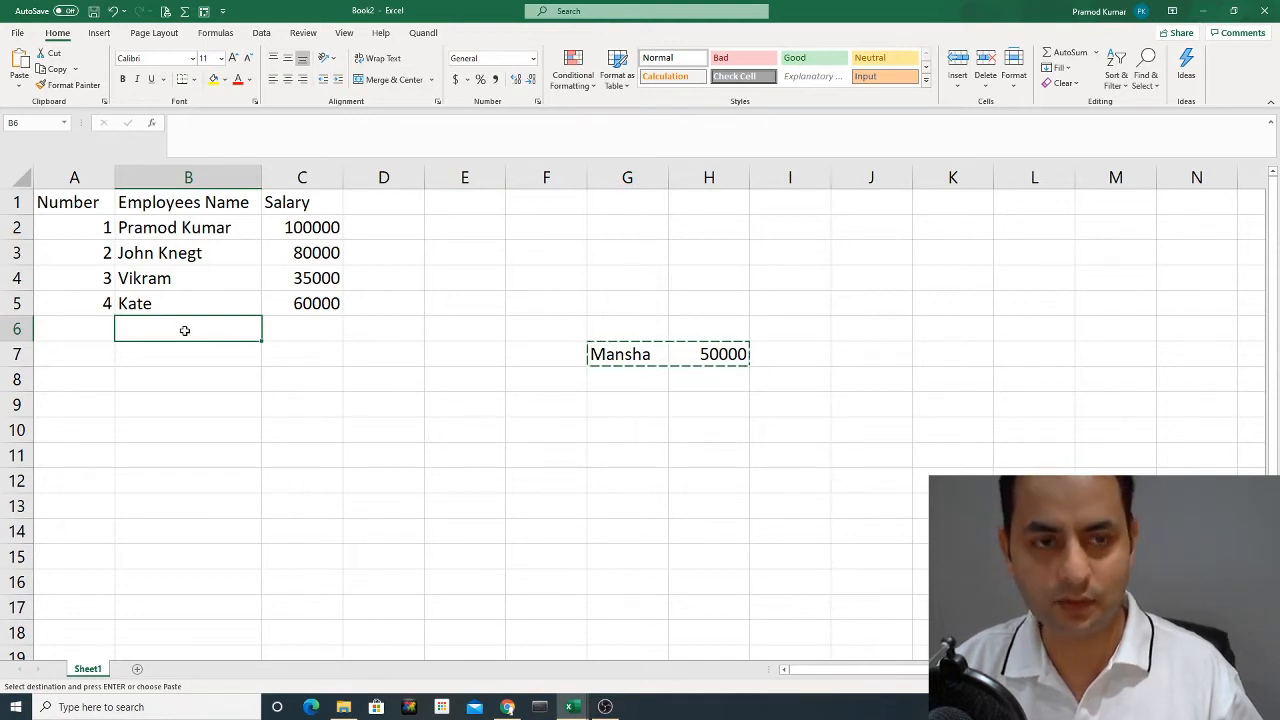
pyautogui.hotkey('ctrl', 'v')
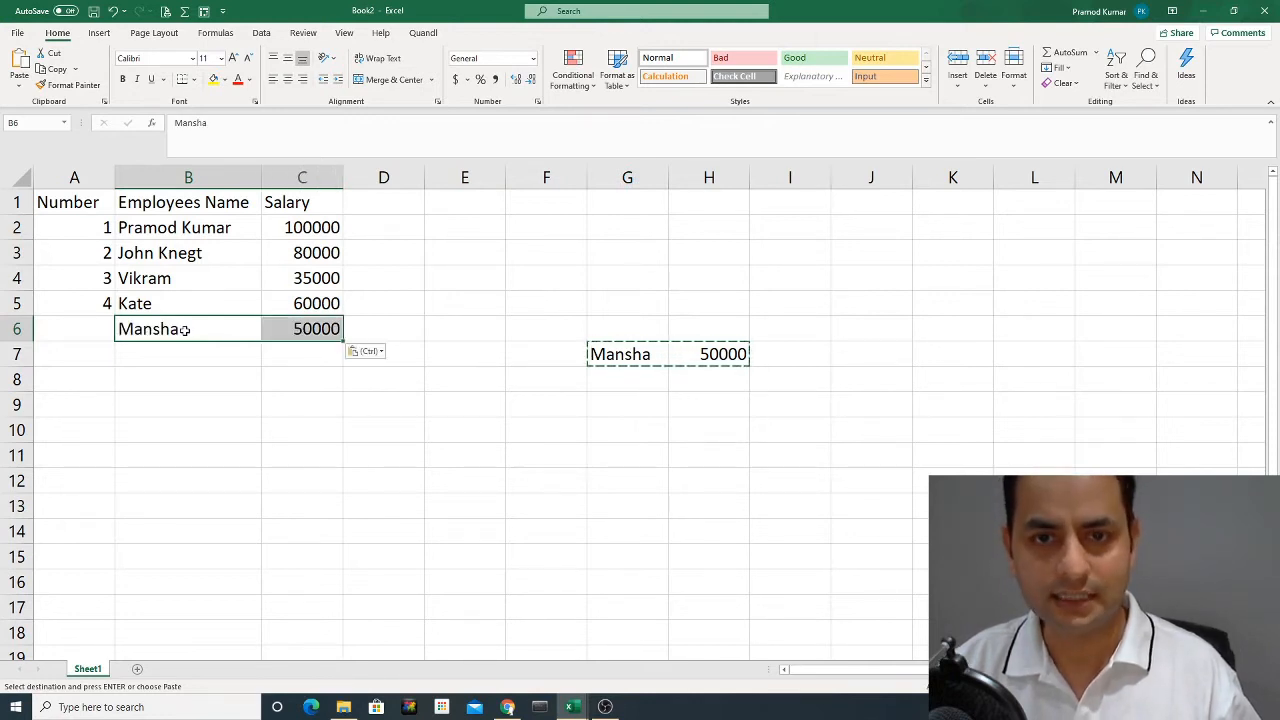
pyautogui.press('Escape')
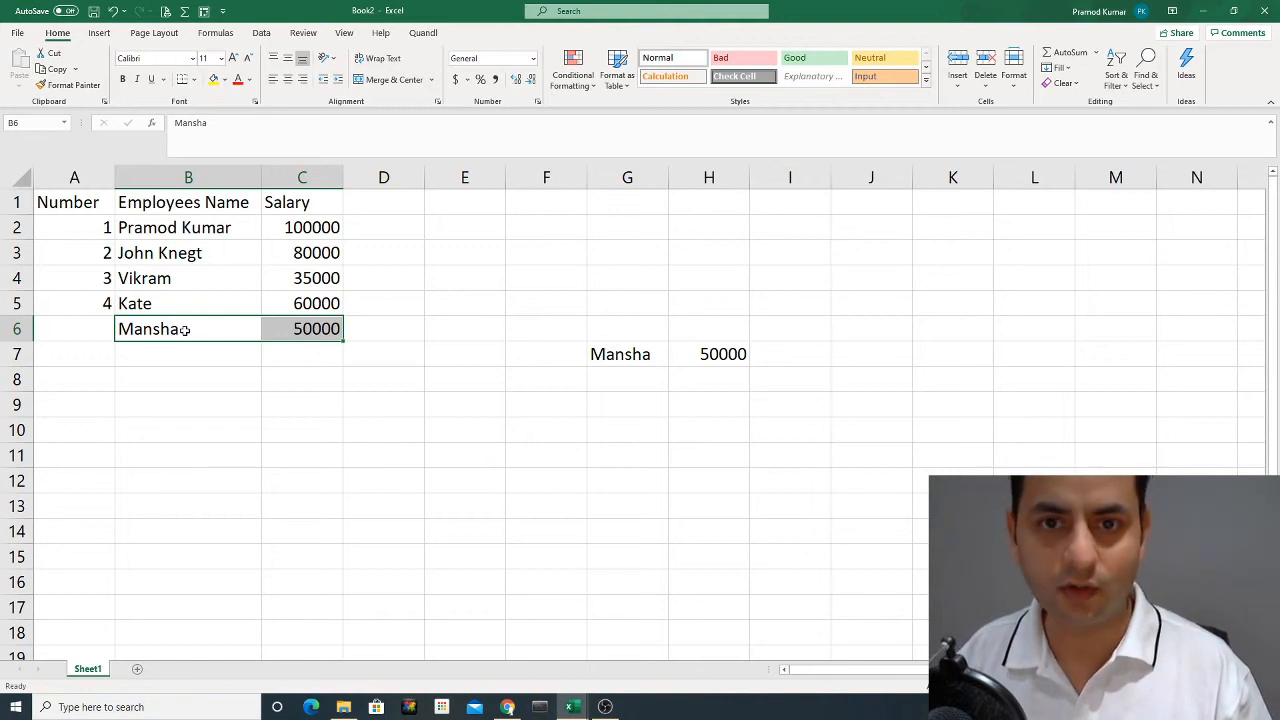
pyautogui.press('Delete')
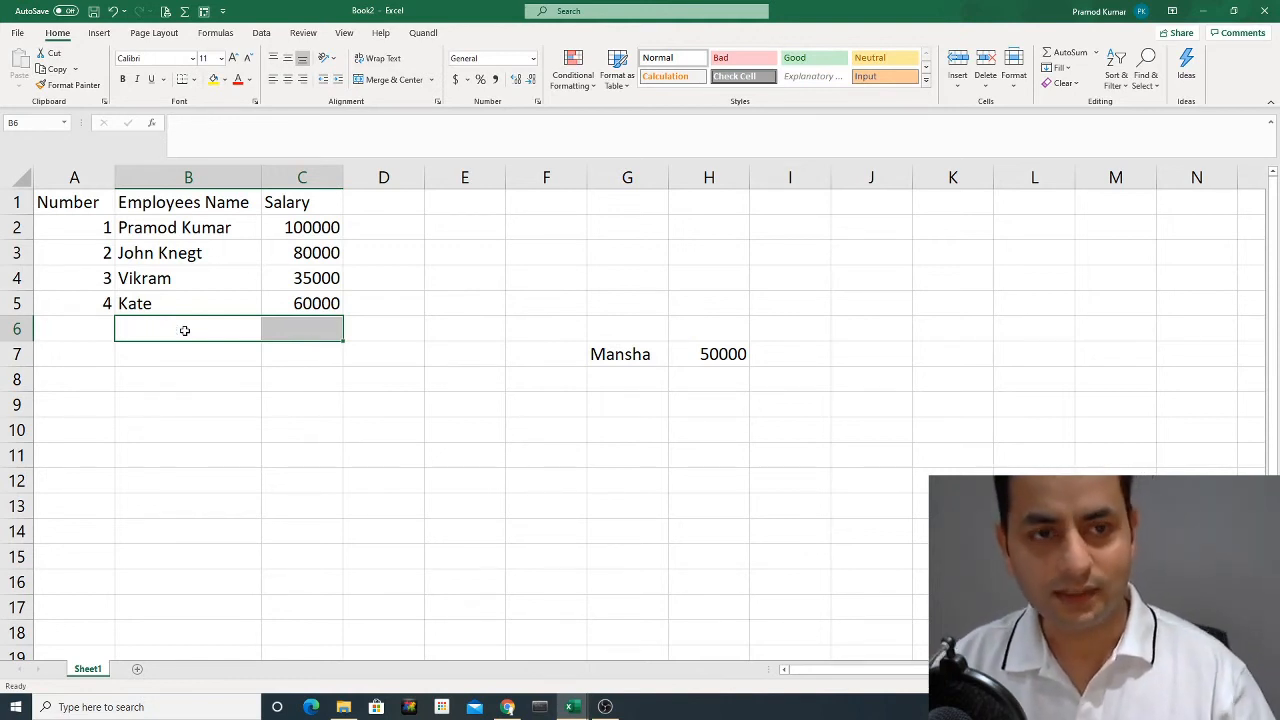
pyautogui.click(295, 389)
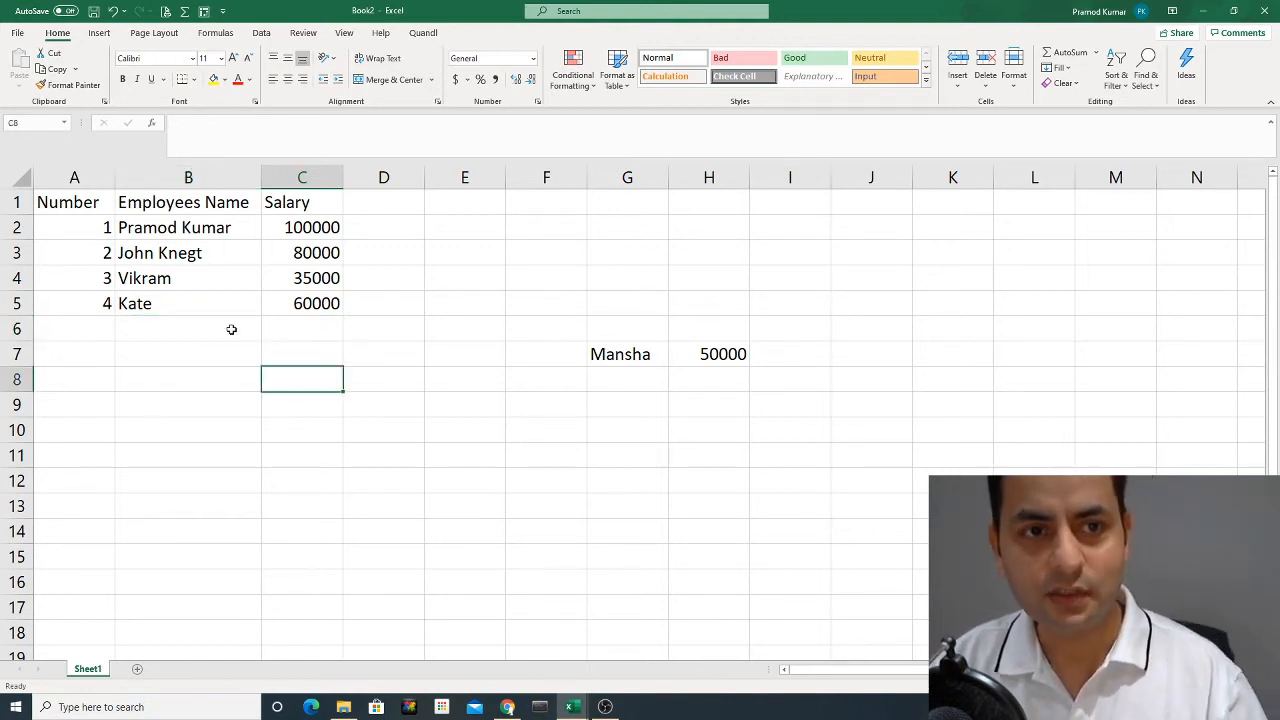
# Select G7:H7 and drag the name and 50000 into B6:C6 under the last employee.
pyautogui.click(164, 328)
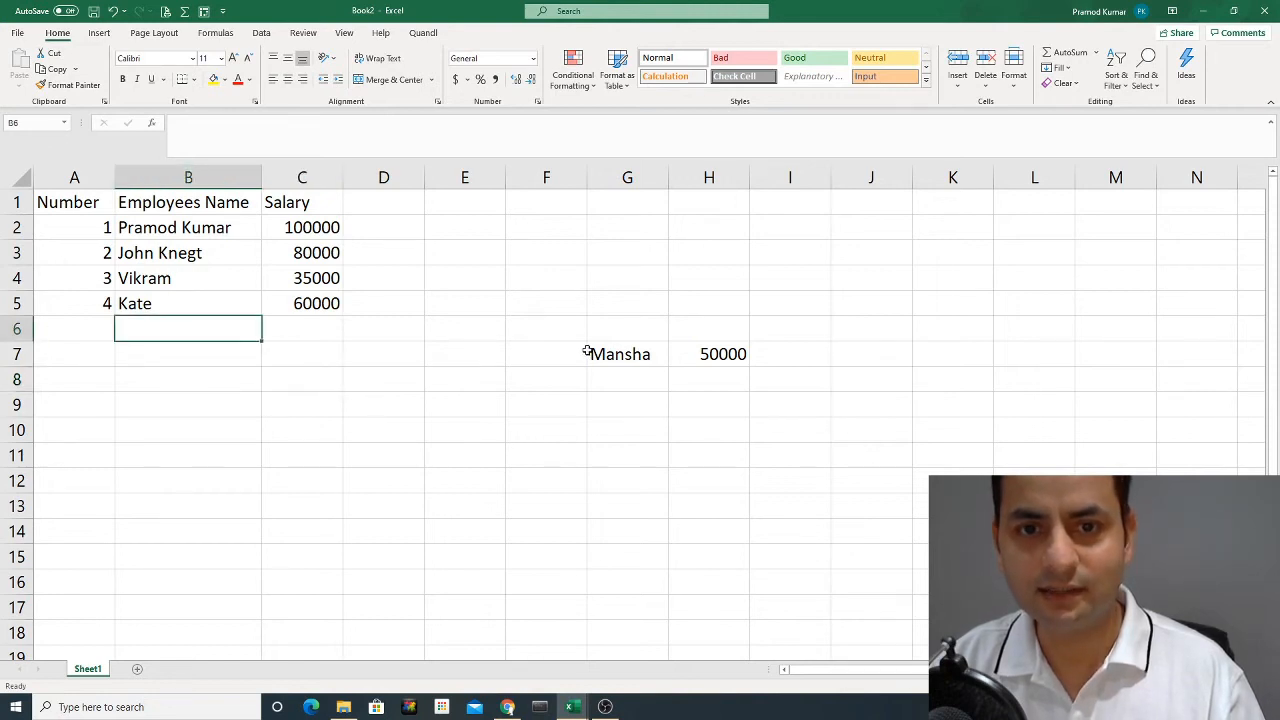
pyautogui.click(592, 353)
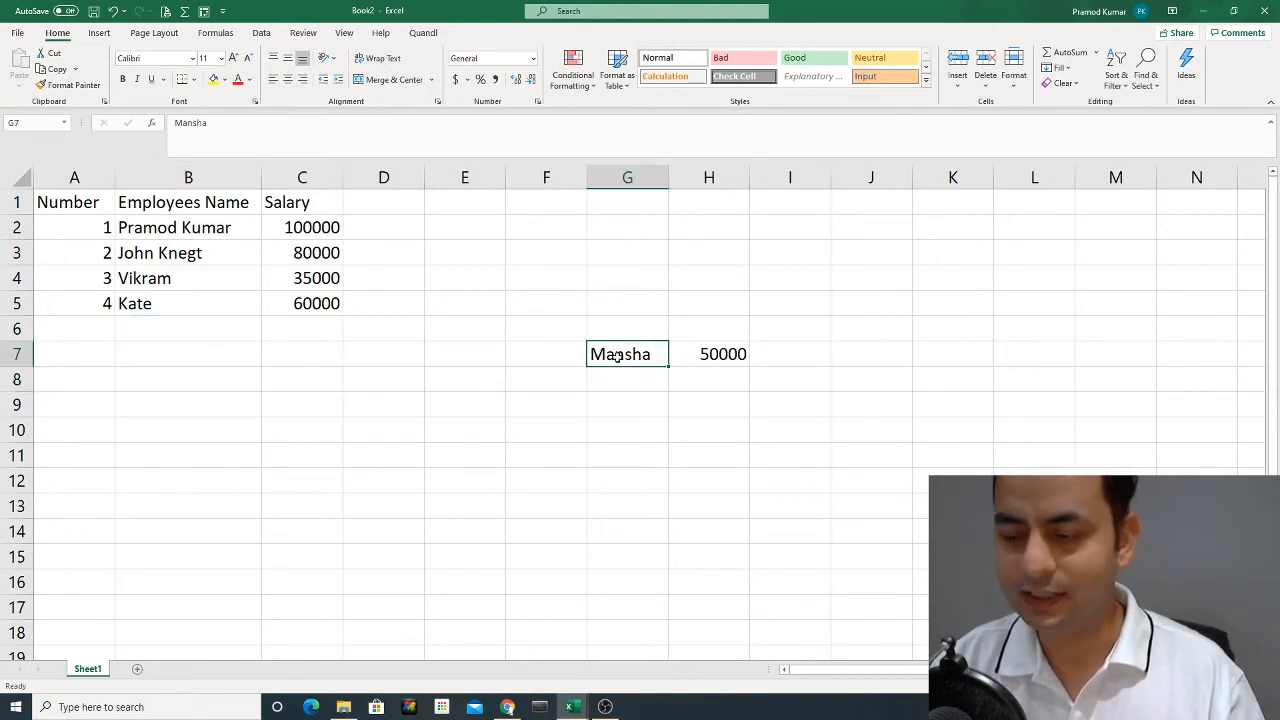
pyautogui.moveTo(693, 353); pyautogui.dragTo(694, 353)
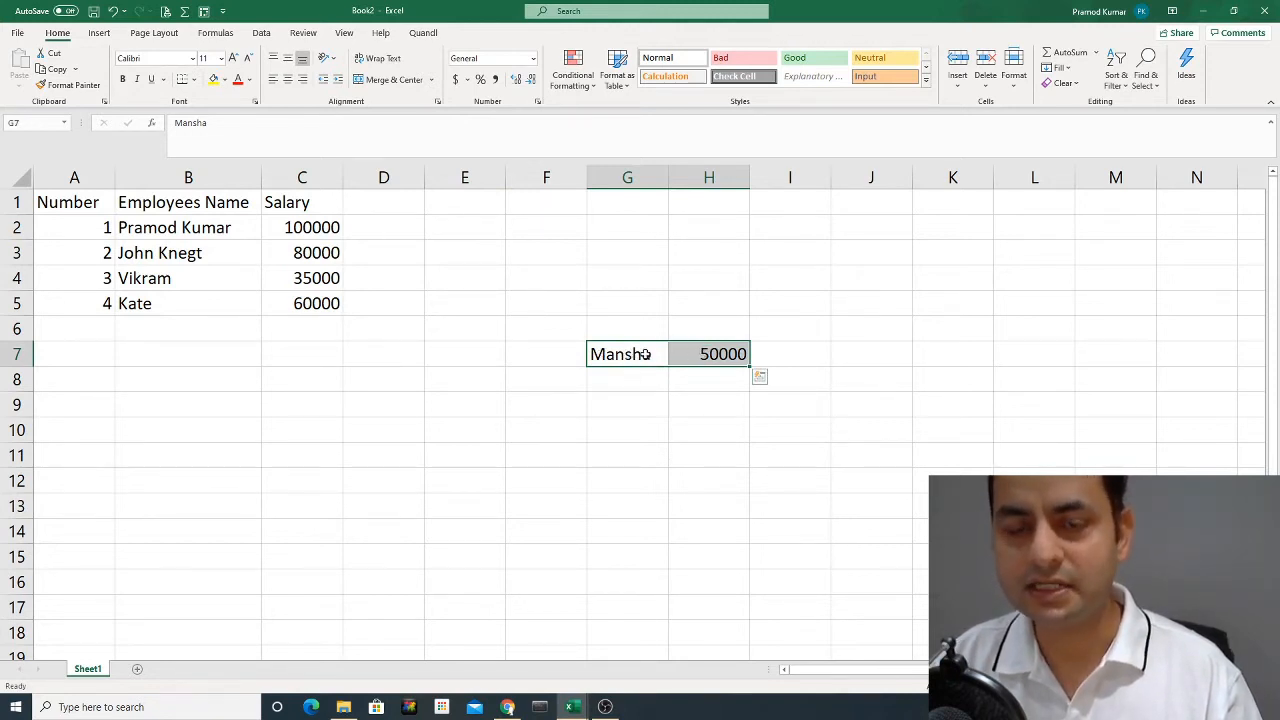
pyautogui.click(627, 354)
pyautogui.moveTo(606, 354); pyautogui.dragTo(700, 356)
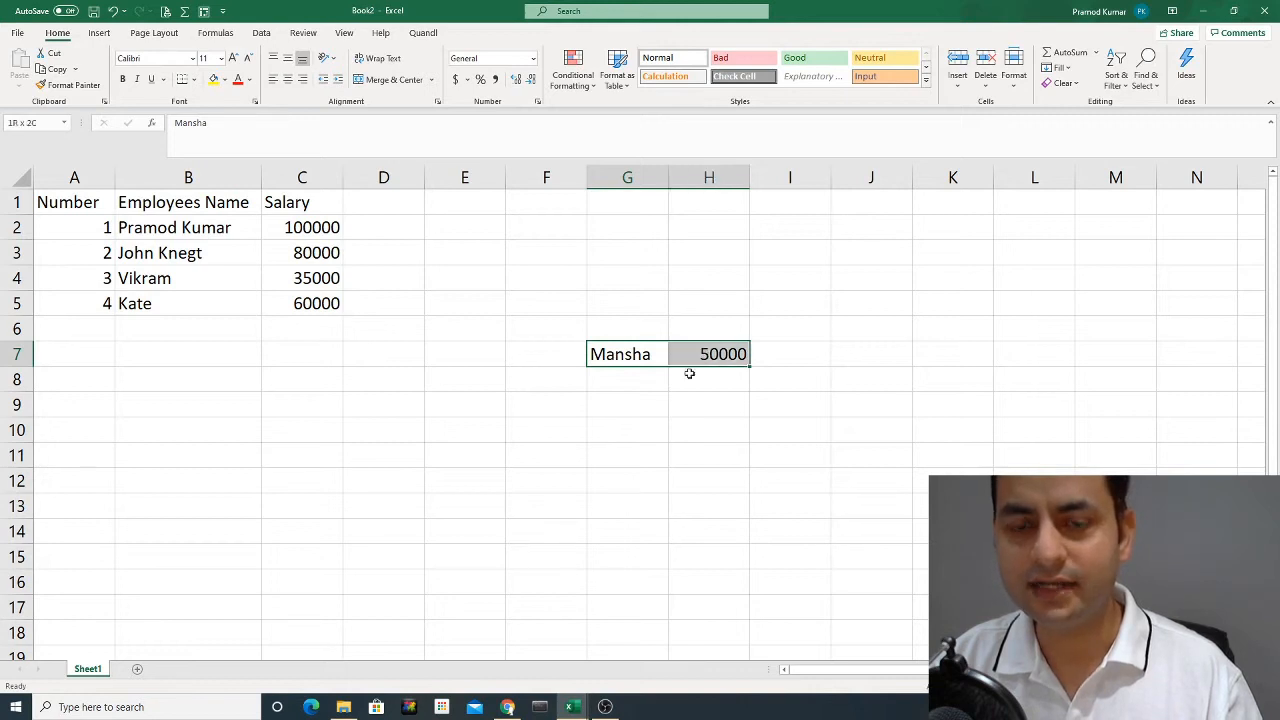
pyautogui.click(652, 431)
pyautogui.moveTo(620, 354); pyautogui.dragTo(705, 355)
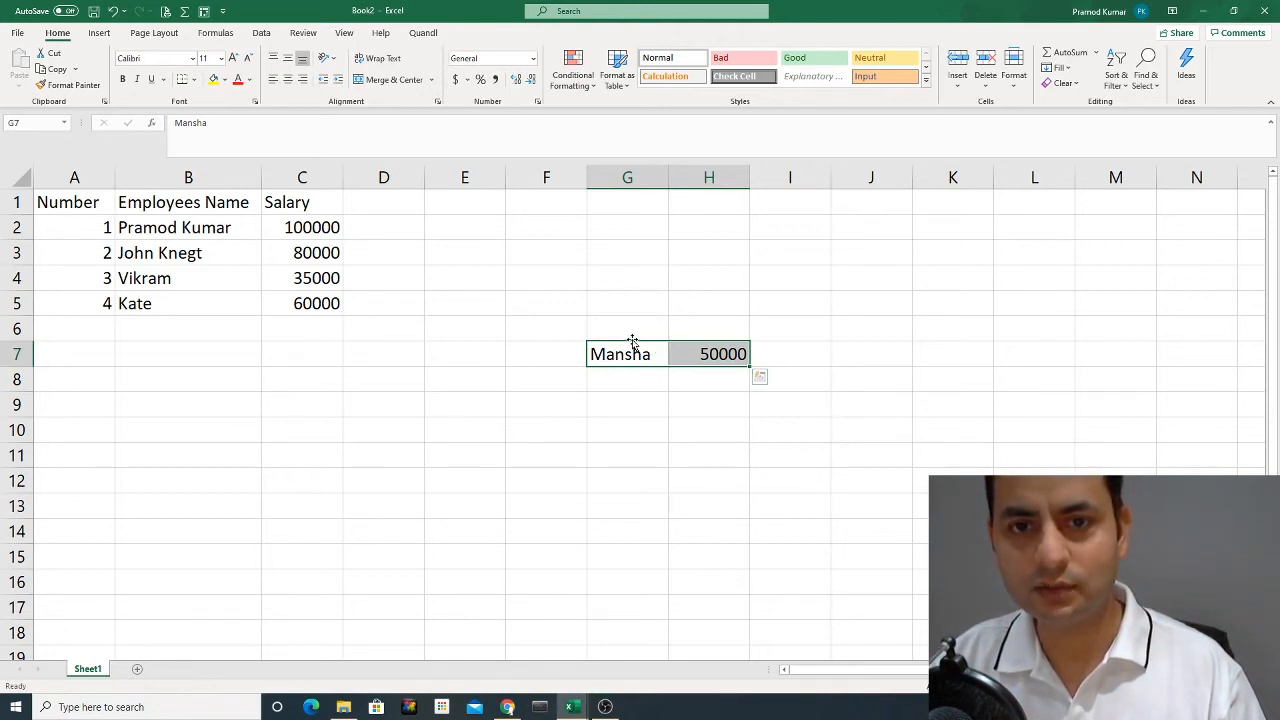
pyautogui.moveTo(632, 340); pyautogui.dragTo(241, 327)
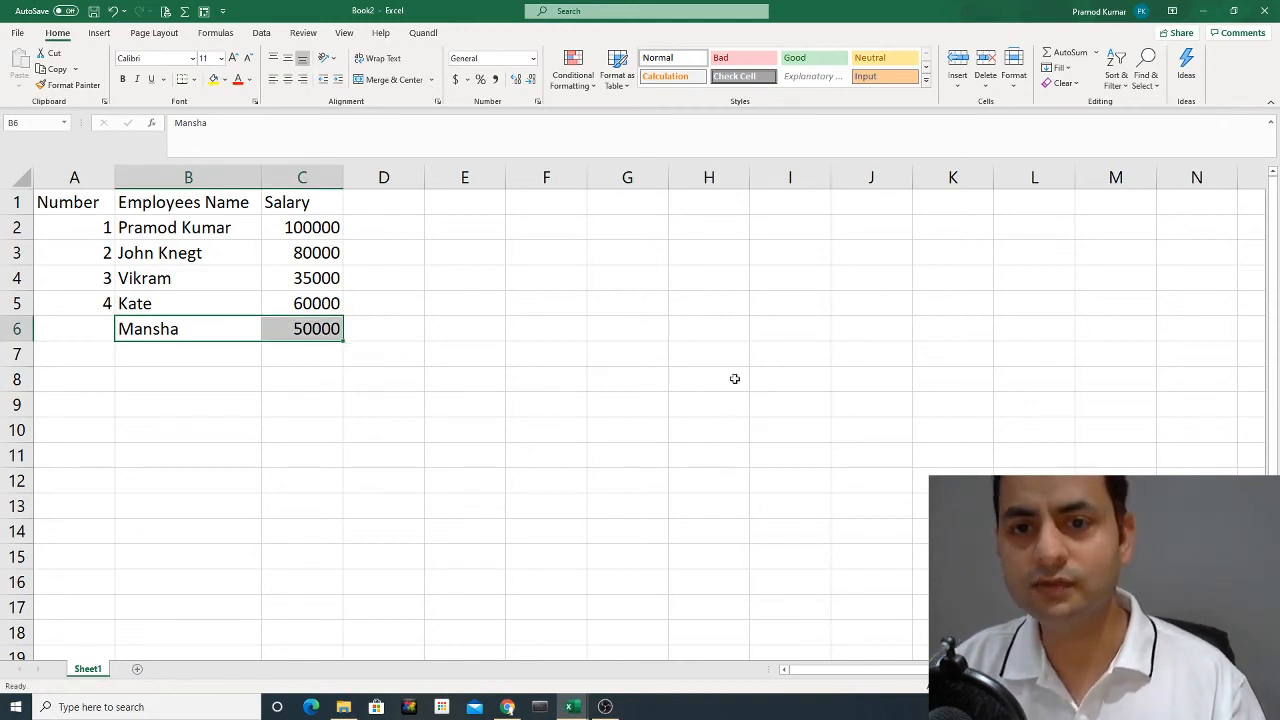
# Enter 5 in A6 to number the sixth row, then select the table A1:C6.
pyautogui.click(92, 326)
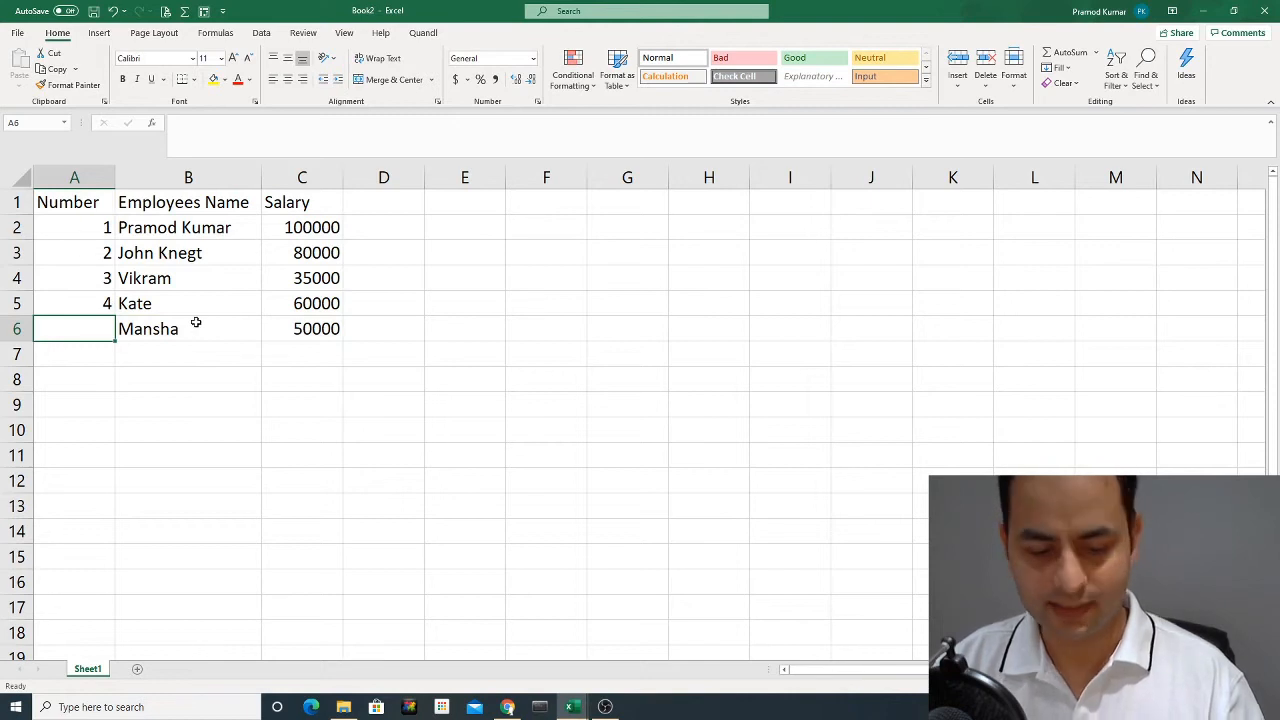
pyautogui.write('5')
pyautogui.press('Return')
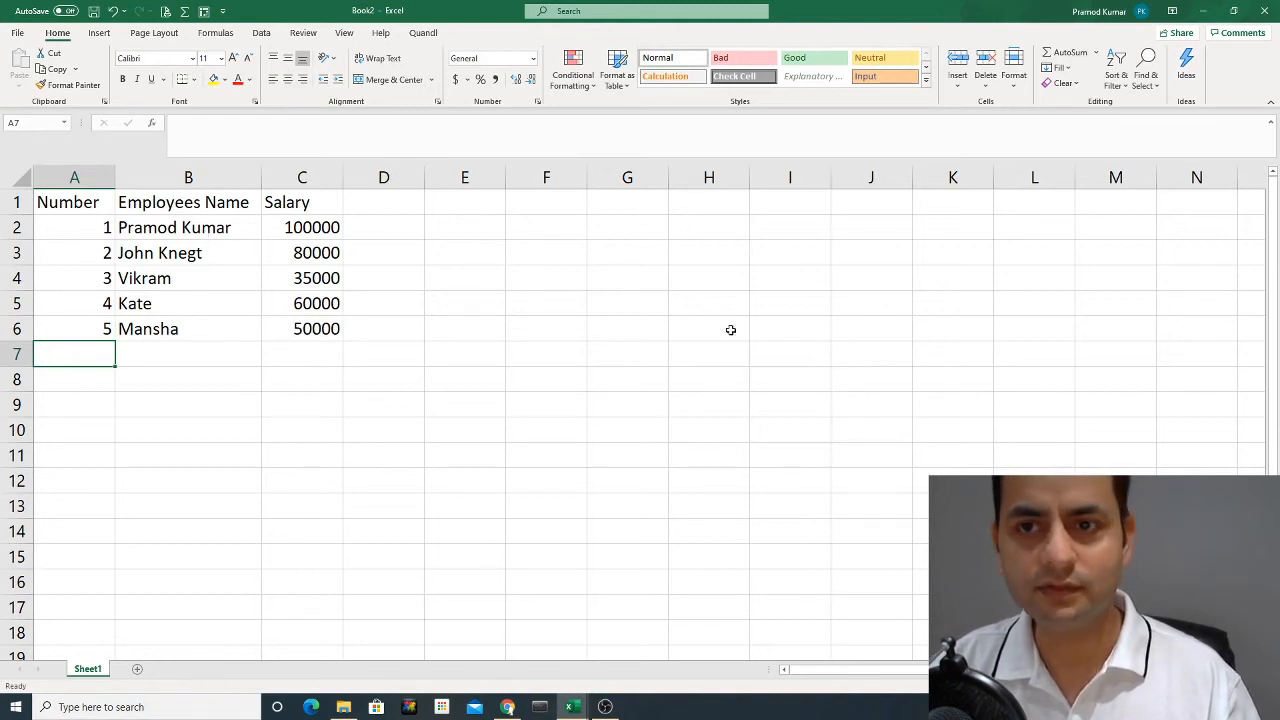
pyautogui.moveTo(87, 201); pyautogui.dragTo(294, 323)
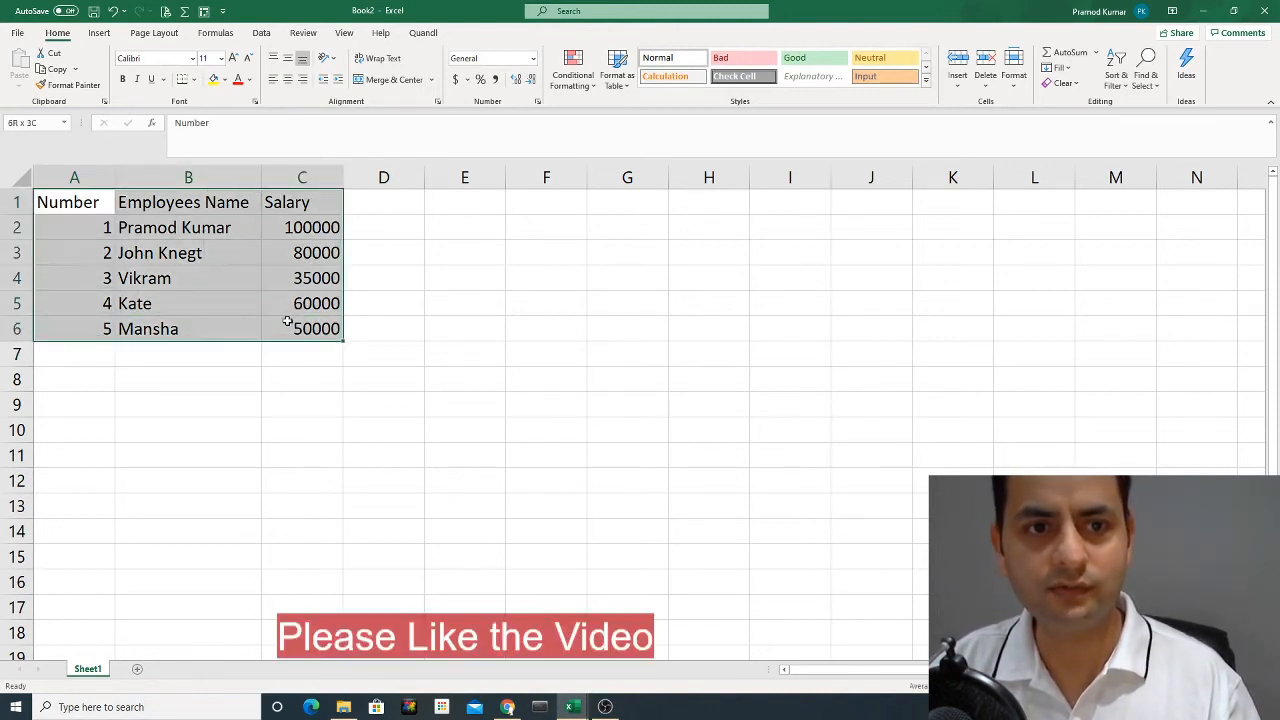
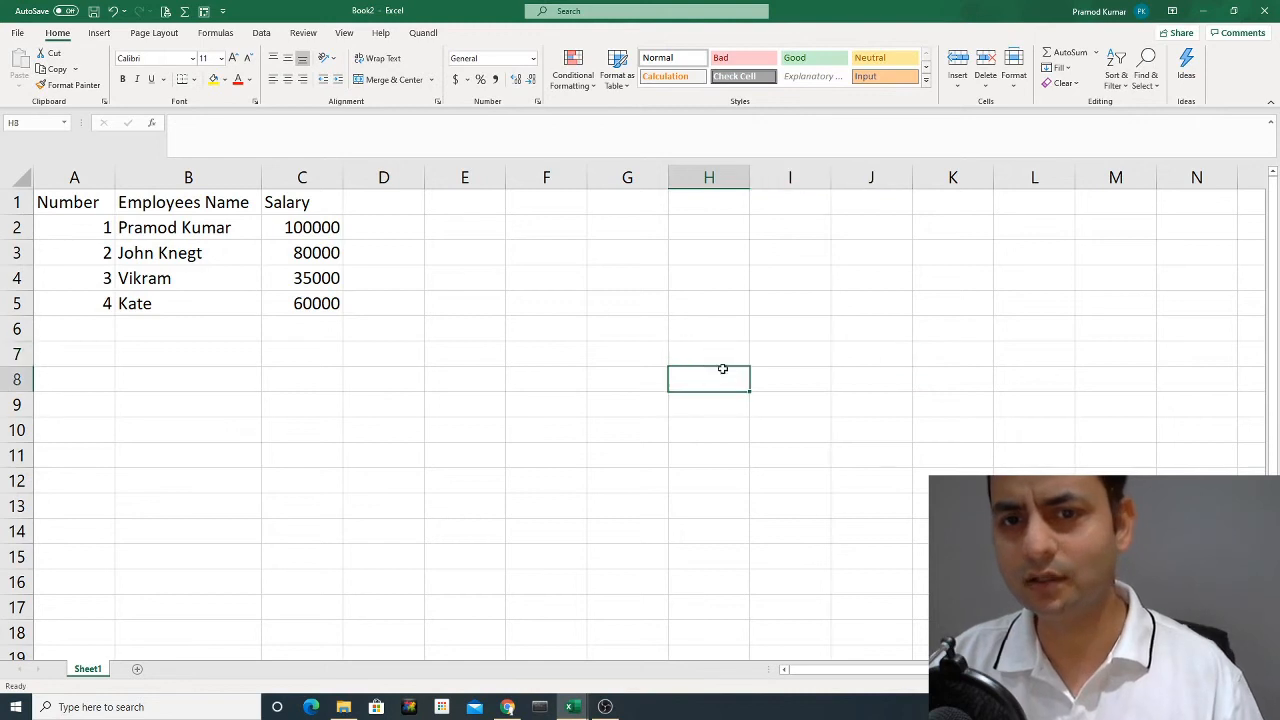
# Move one cell left within the finished four-employee table.
pyautogui.press('Left')
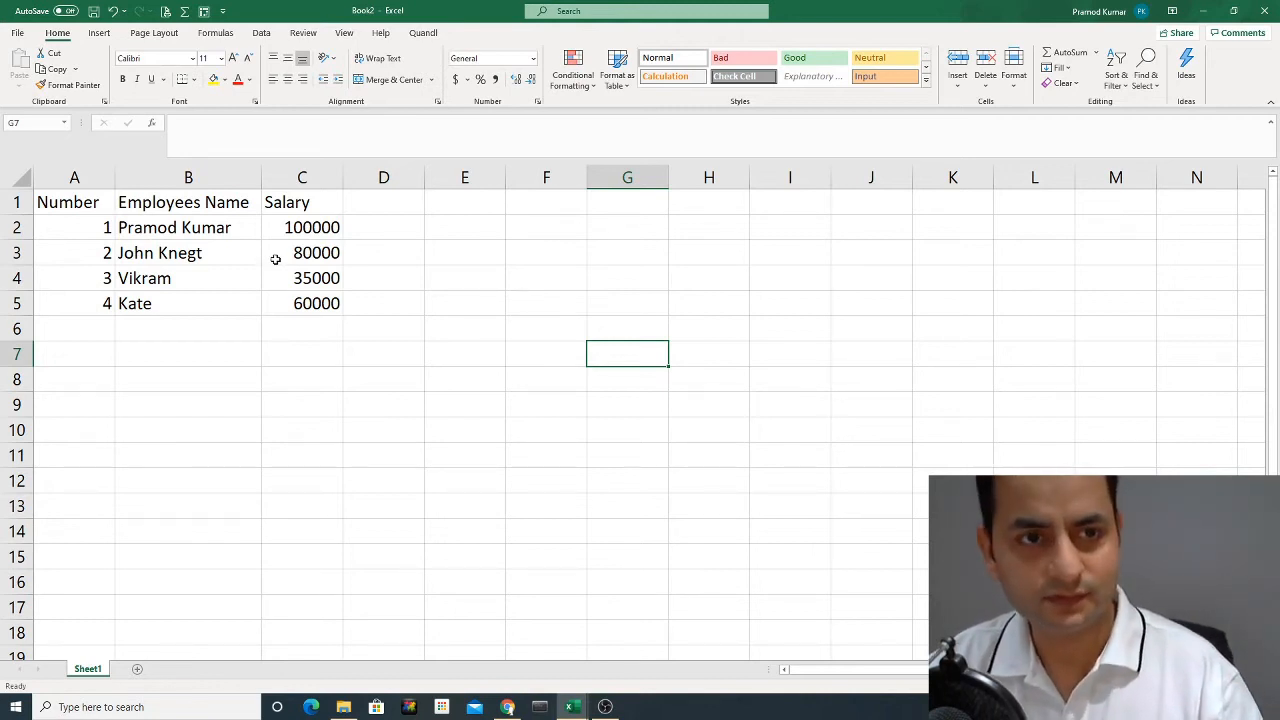
pyautogui.click(76, 255)
pyautogui.click(200, 253)
pyautogui.click(277, 252)
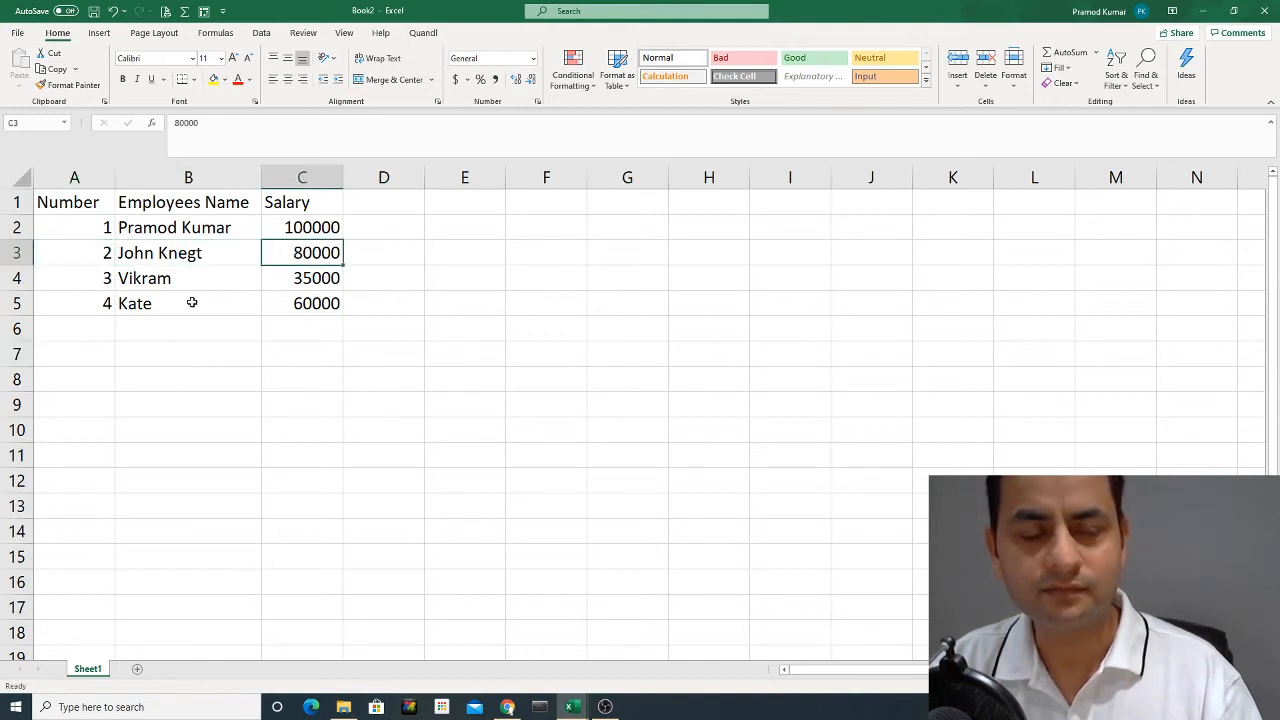
pyautogui.click(169, 254)
pyautogui.click(88, 252)
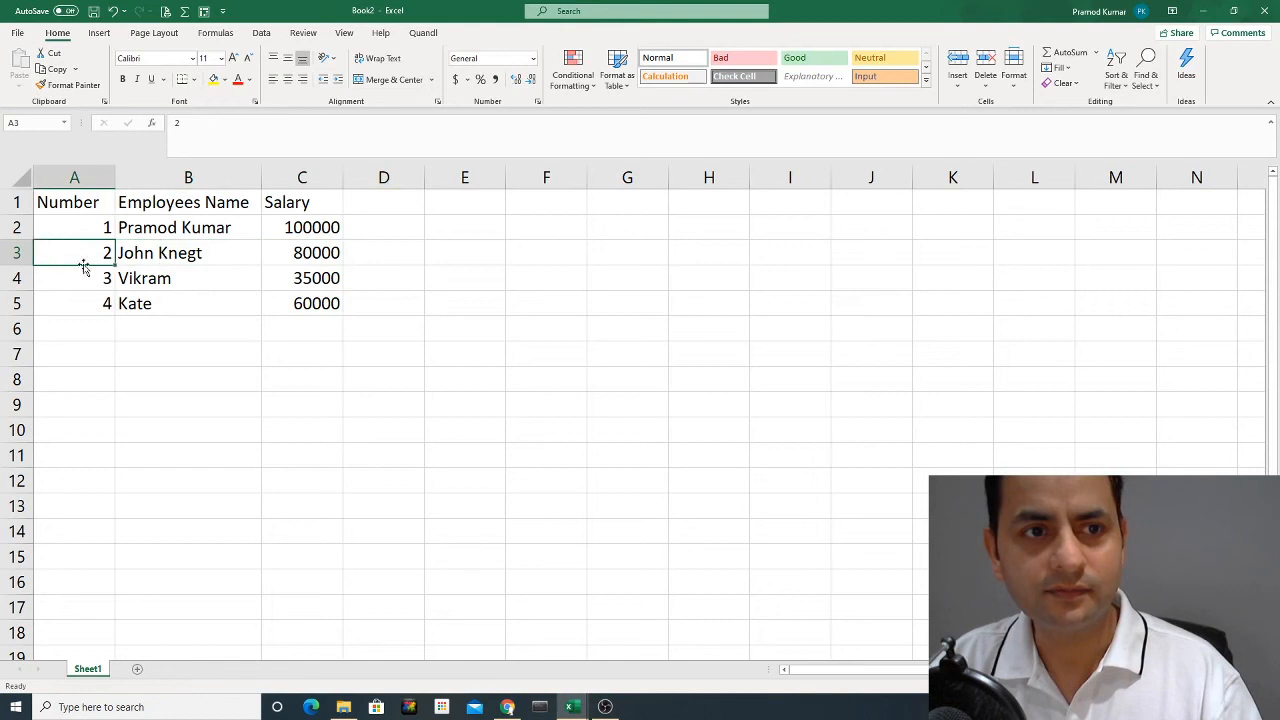
pyautogui.click(13, 253)
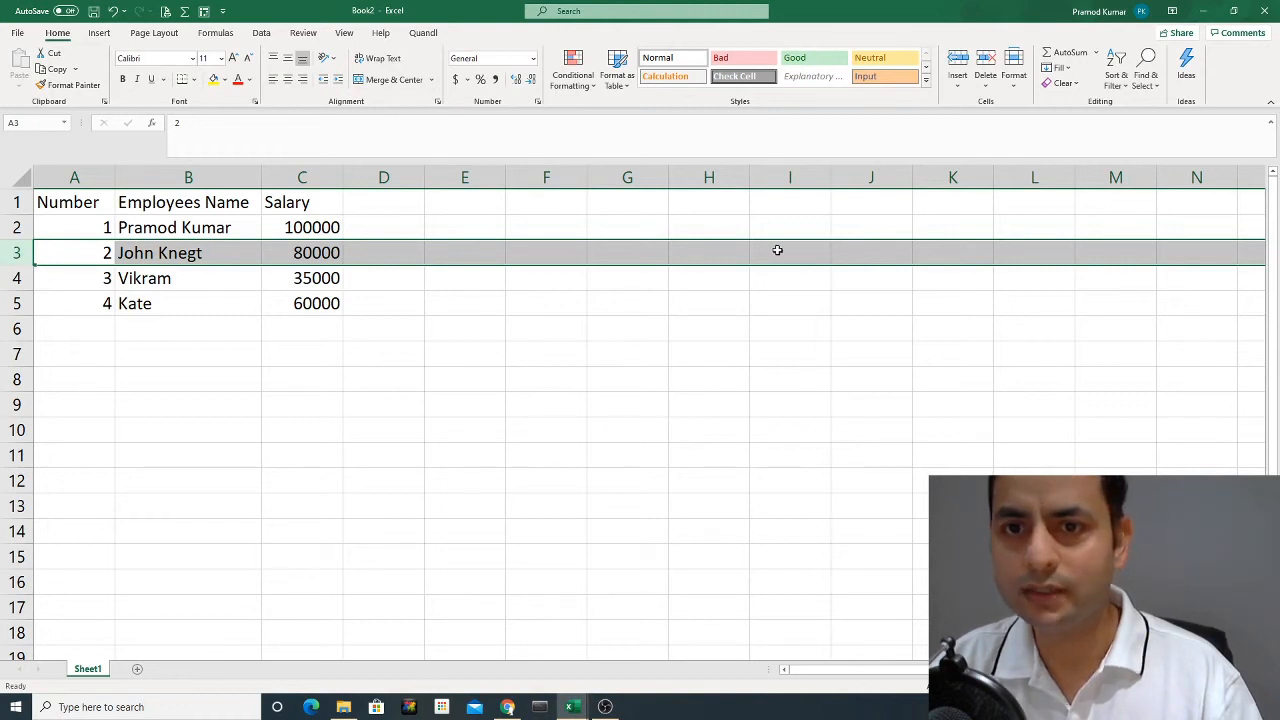
pyautogui.moveTo(66, 251); pyautogui.dragTo(276, 253)
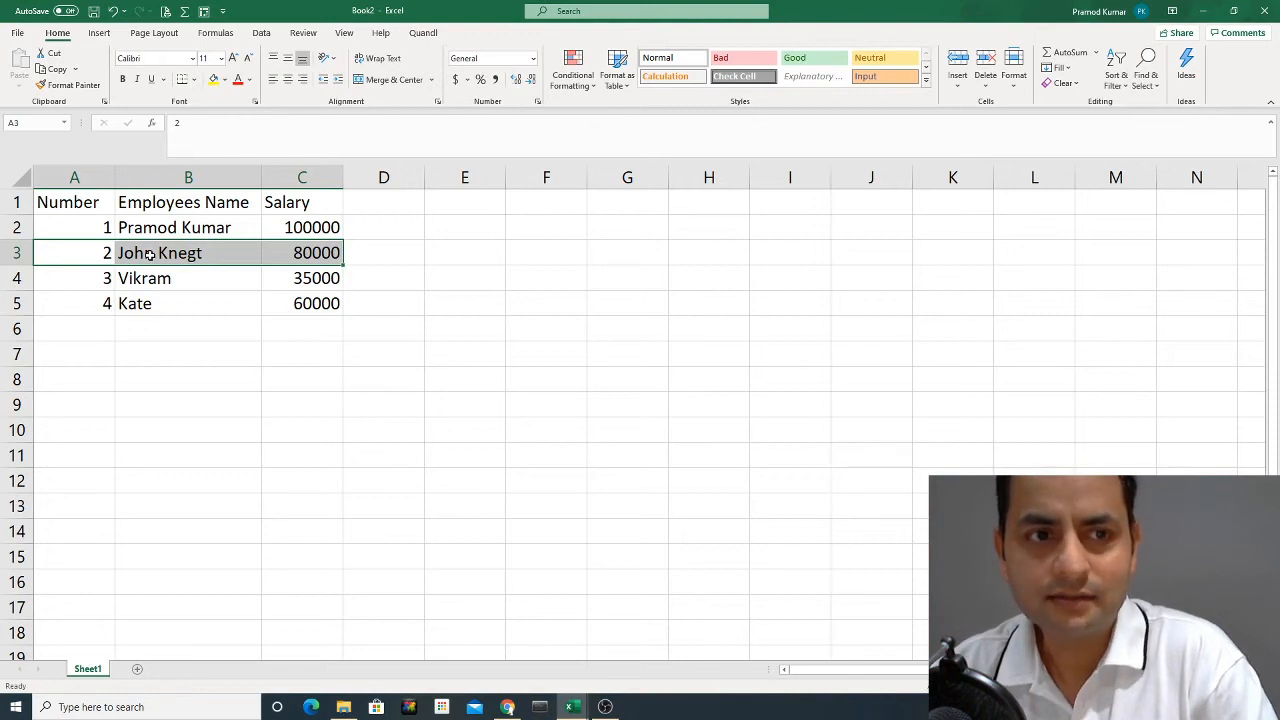
pyautogui.click(93, 252)
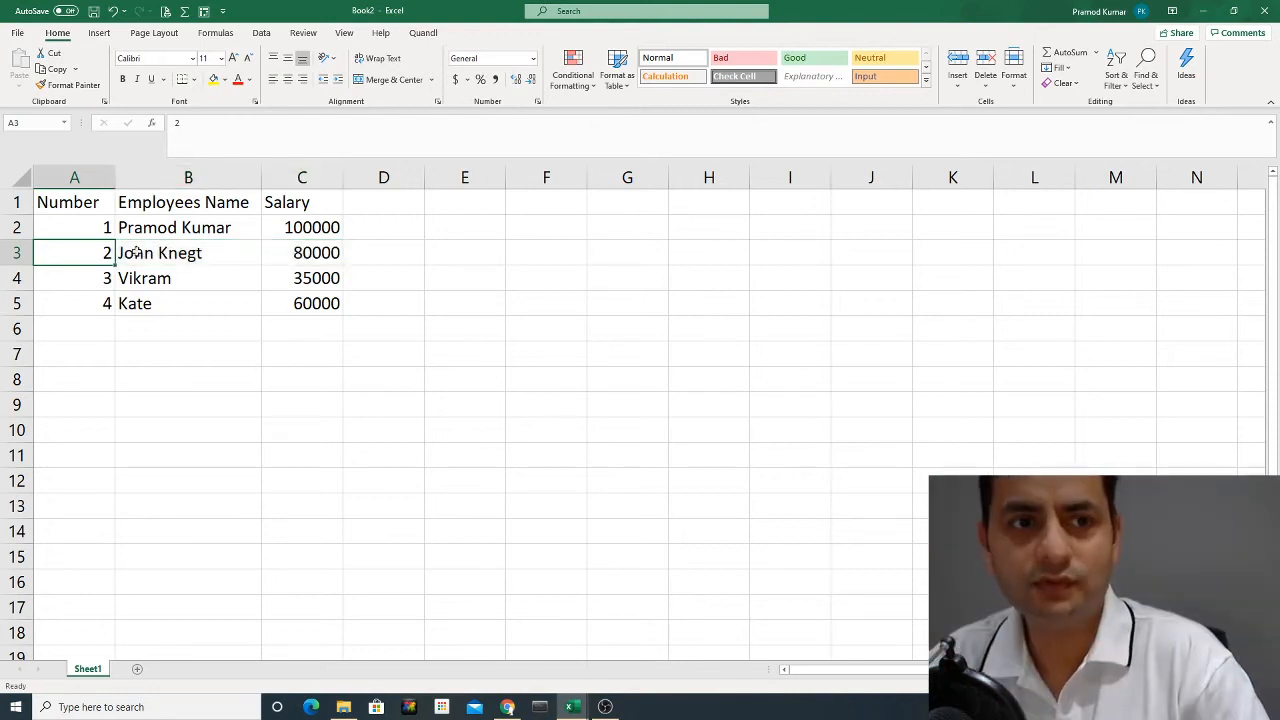
pyautogui.moveTo(90, 252); pyautogui.dragTo(278, 250)
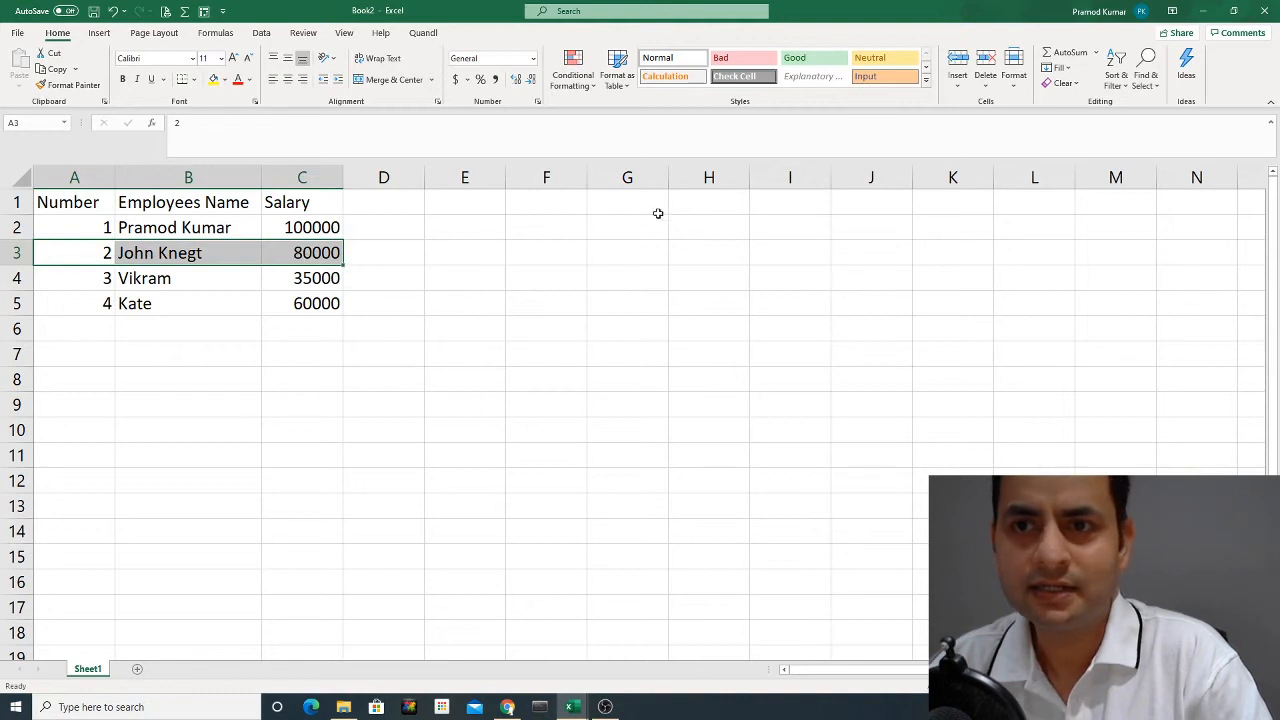
# Insert blank cells at A3:C3, shifting the second through fourth employees down.
pyautogui.click(960, 86)
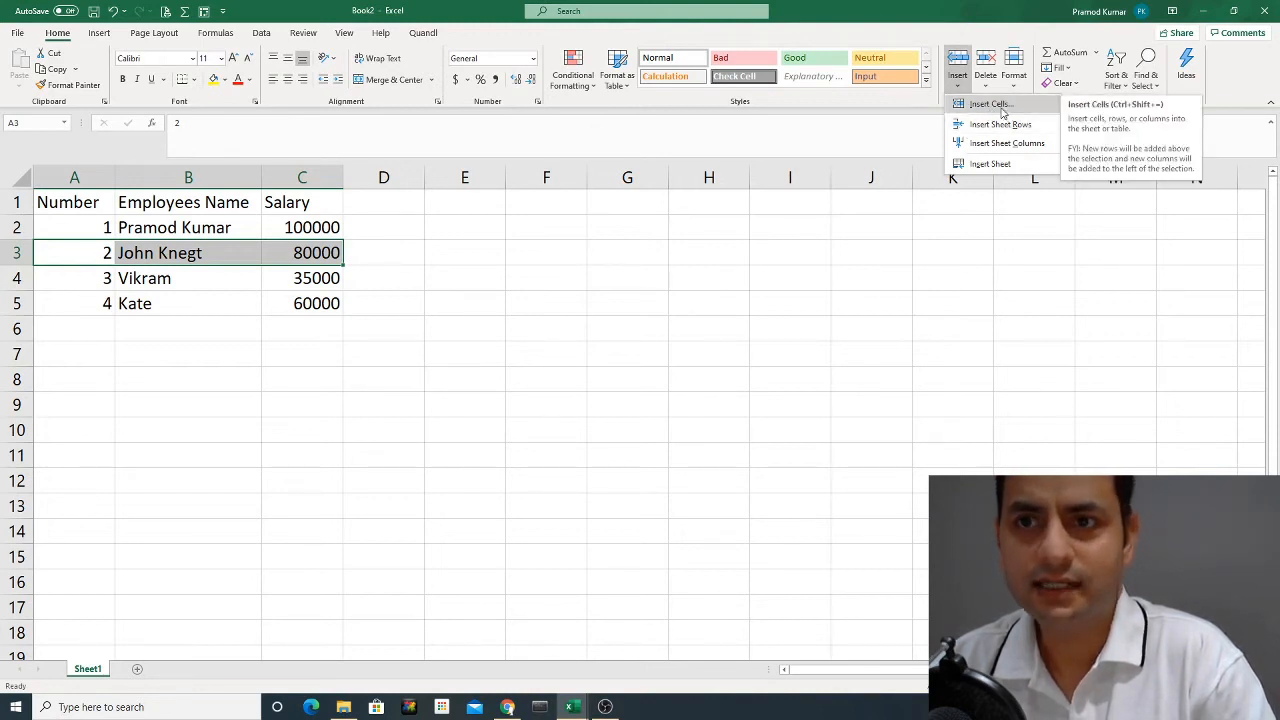
pyautogui.click(1002, 112)
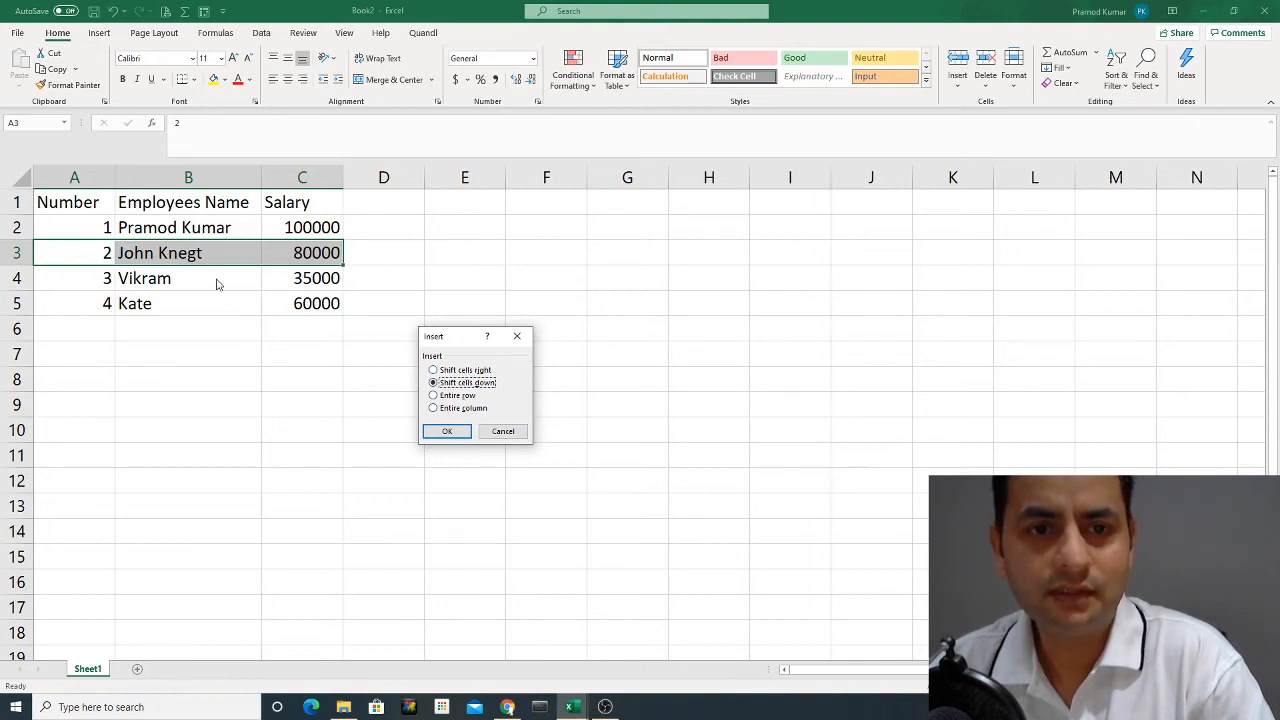
pyautogui.click(464, 437)
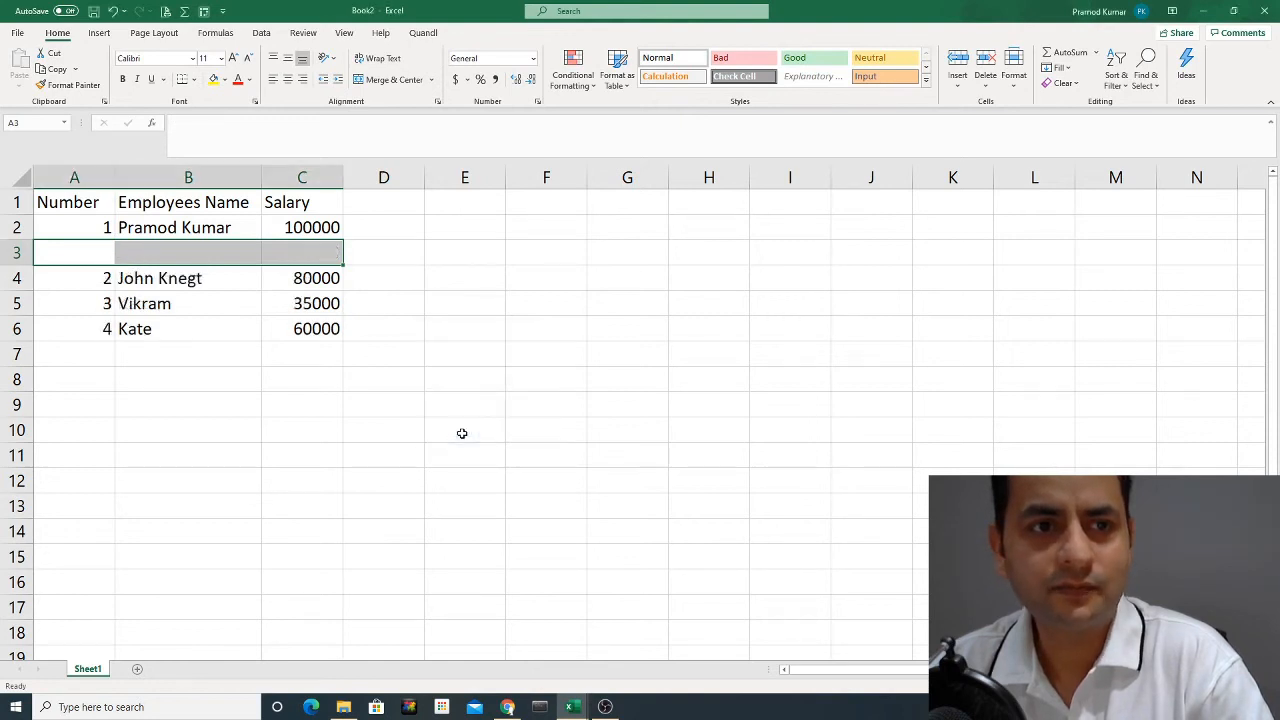
# Enter 2 in A3 and the new employee's name in B3.
pyautogui.click(88, 254)
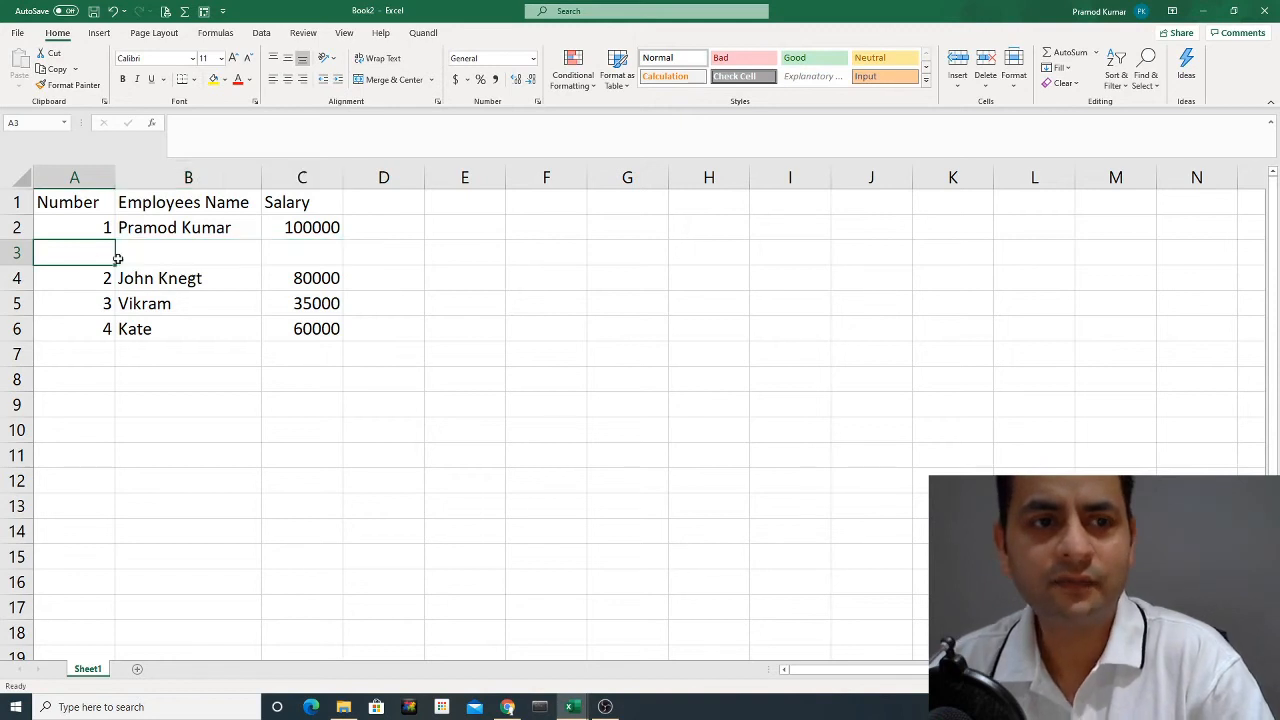
pyautogui.write('2')
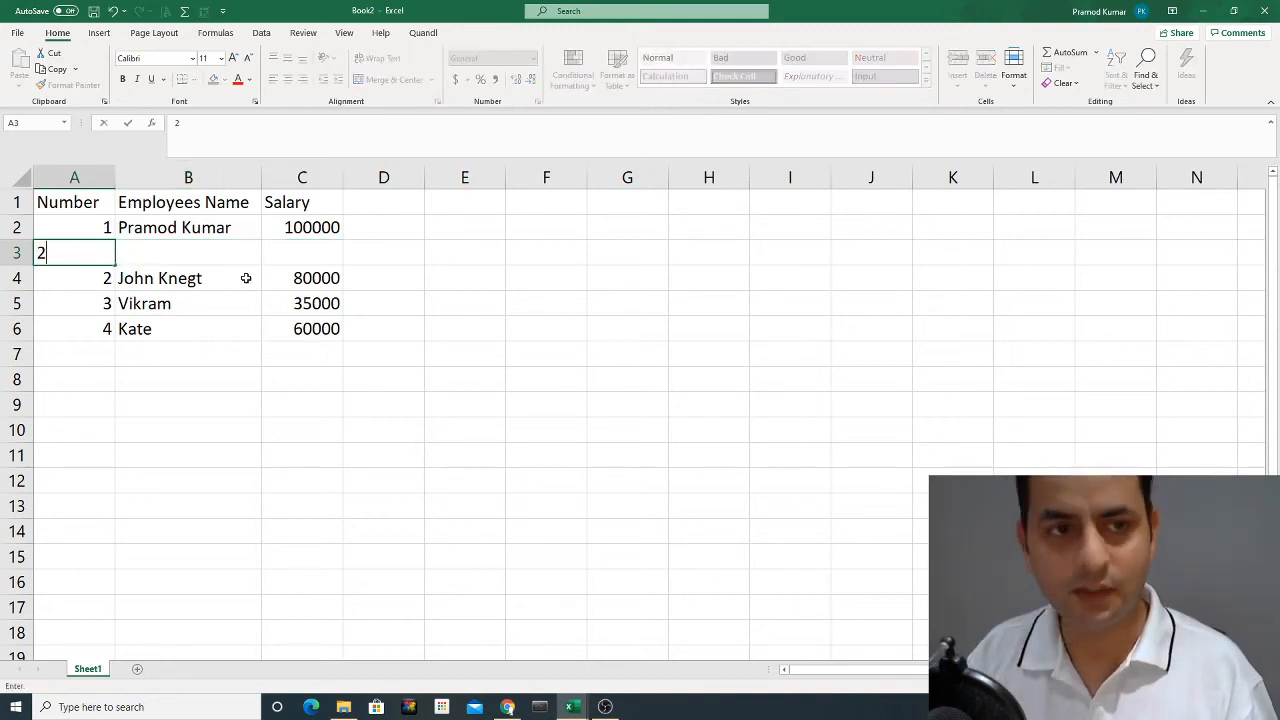
pyautogui.press('Return')
pyautogui.press('Up')
pyautogui.press('Right')
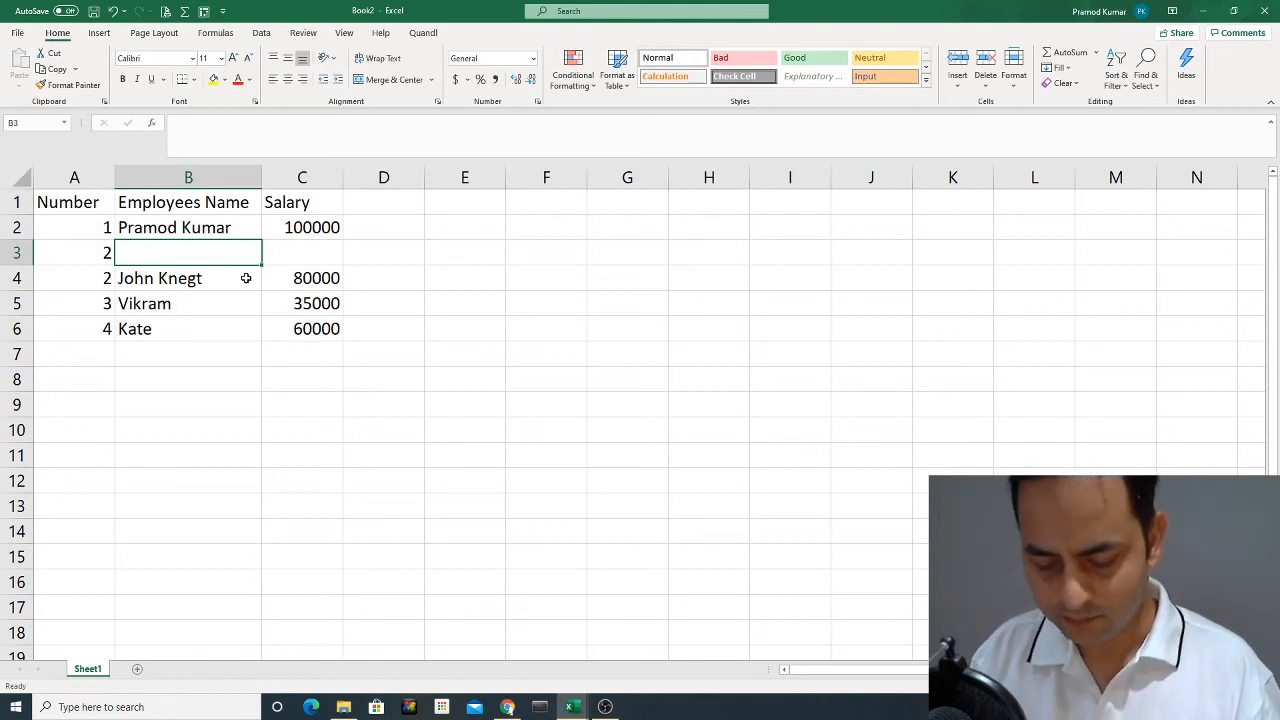
pyautogui.write('King')
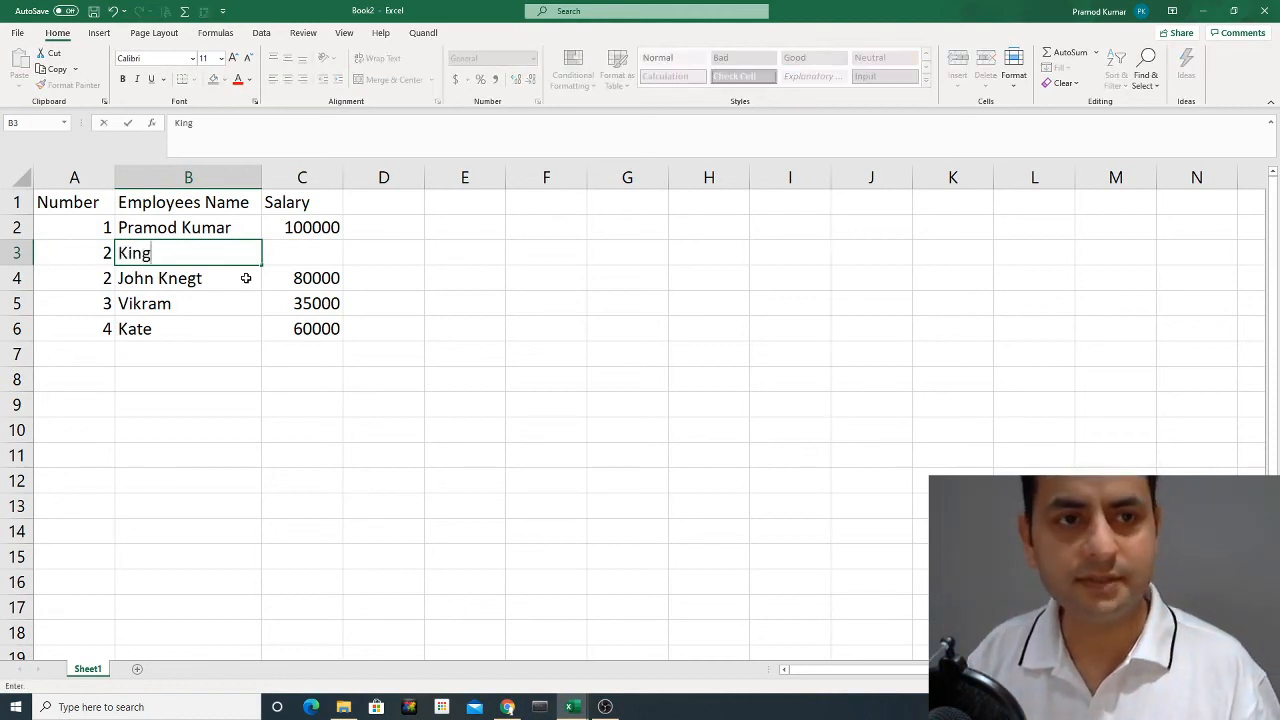
pyautogui.press('Return')
pyautogui.press('Up')
pyautogui.press('F2')
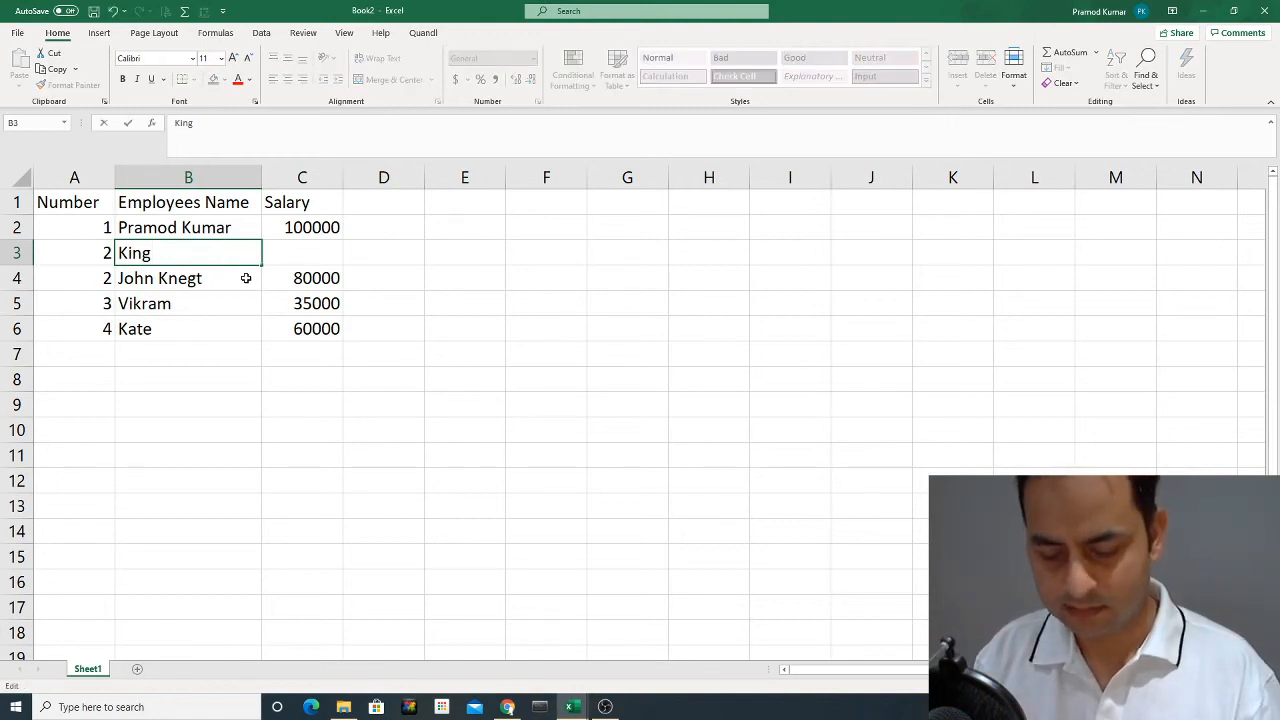
pyautogui.write('K')
pyautogui.press('Return')
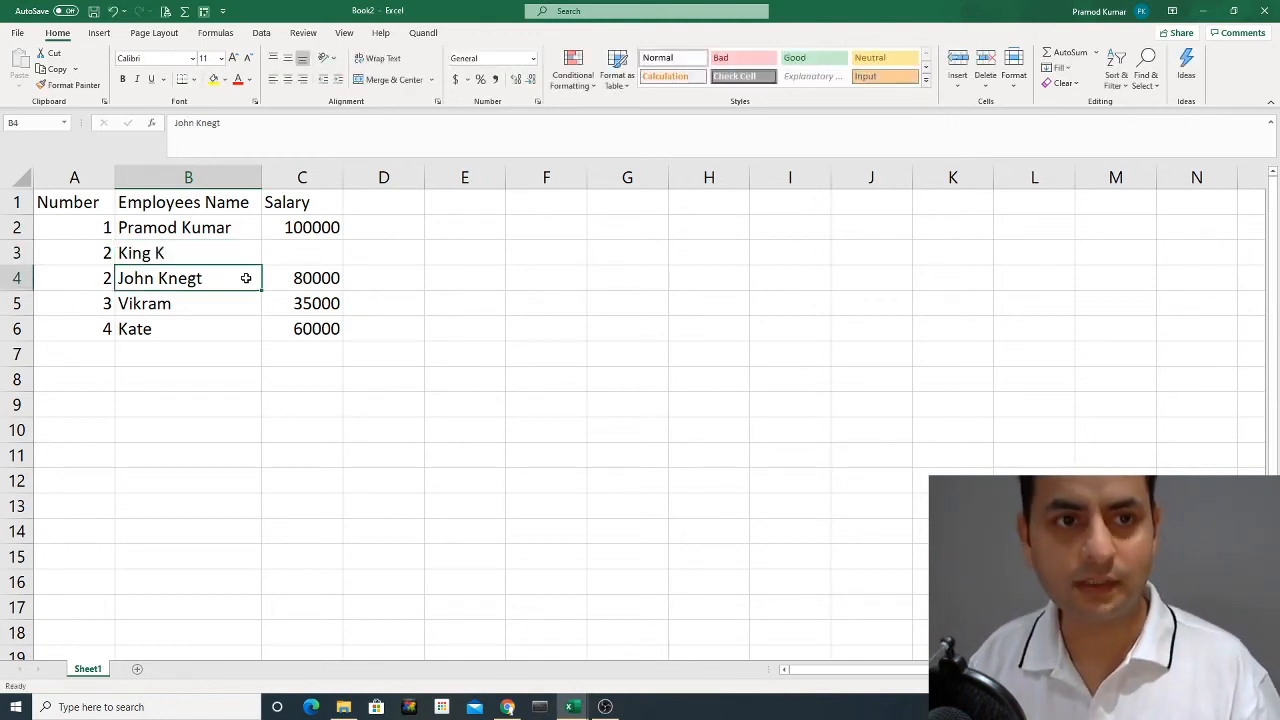
pyautogui.press('Up')
# Enter salary 90000 in C3 and select the new row A3:C3.
pyautogui.press('Right')
pyautogui.write('90000')
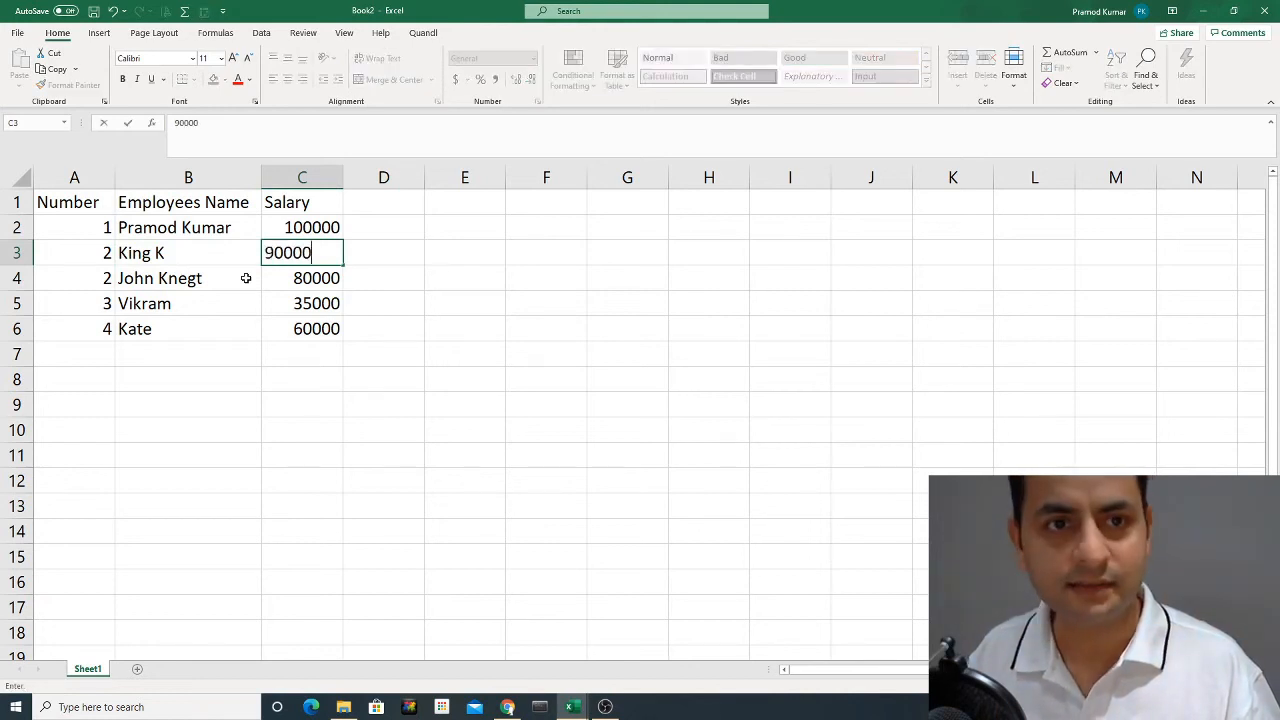
pyautogui.press('Return')
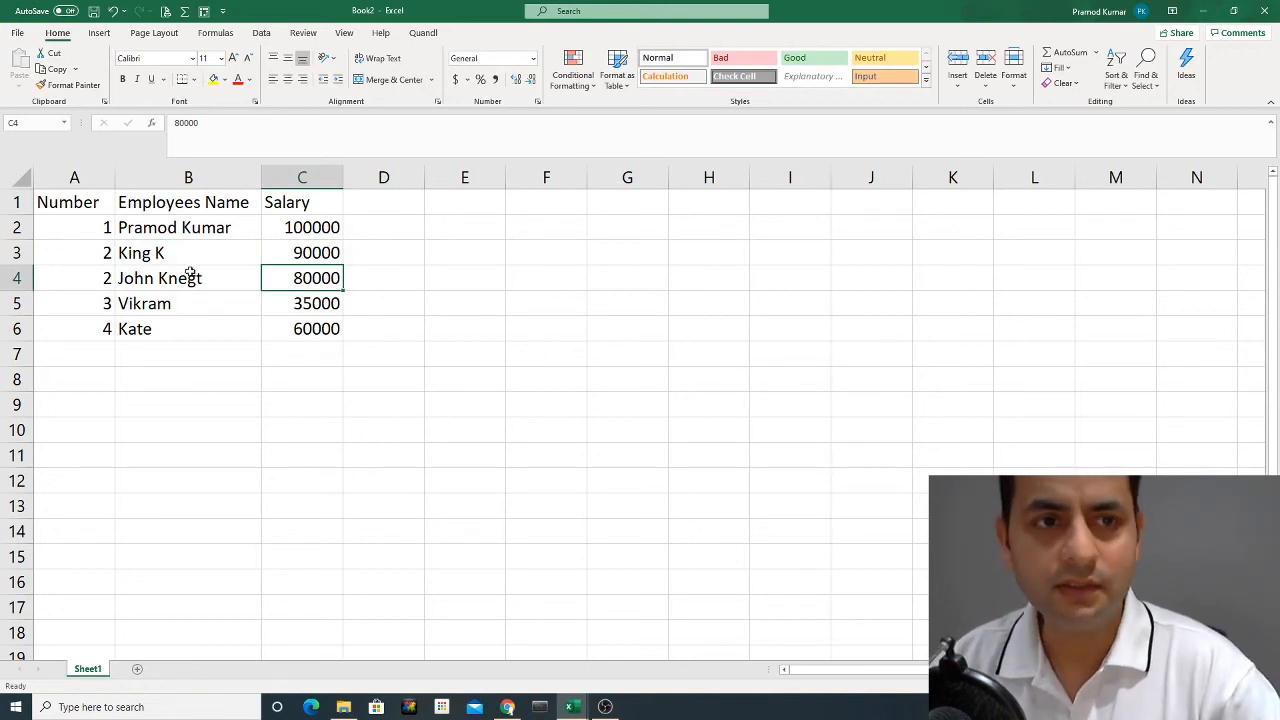
pyautogui.moveTo(88, 253); pyautogui.dragTo(274, 253)
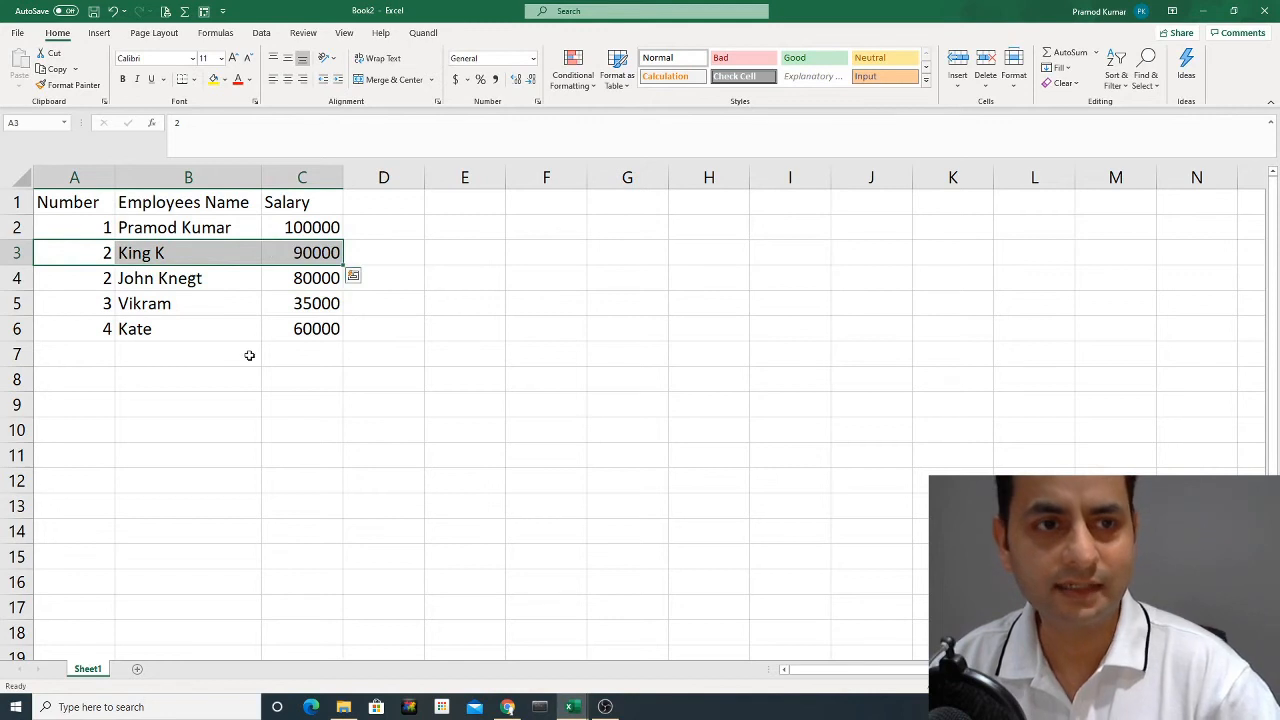
# Review the Number column, cancelling a 3 typed into A4 so it stays 2.
pyautogui.click(144, 274)
pyautogui.click(88, 278)
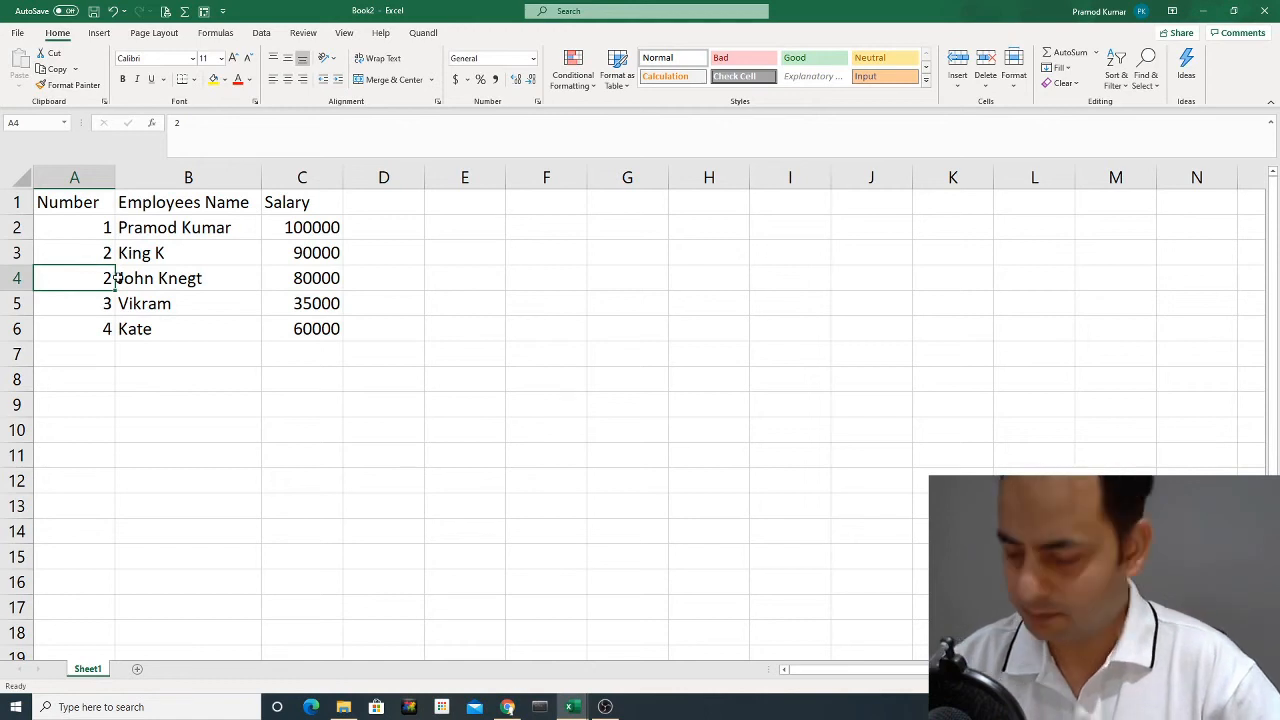
pyautogui.write('3')
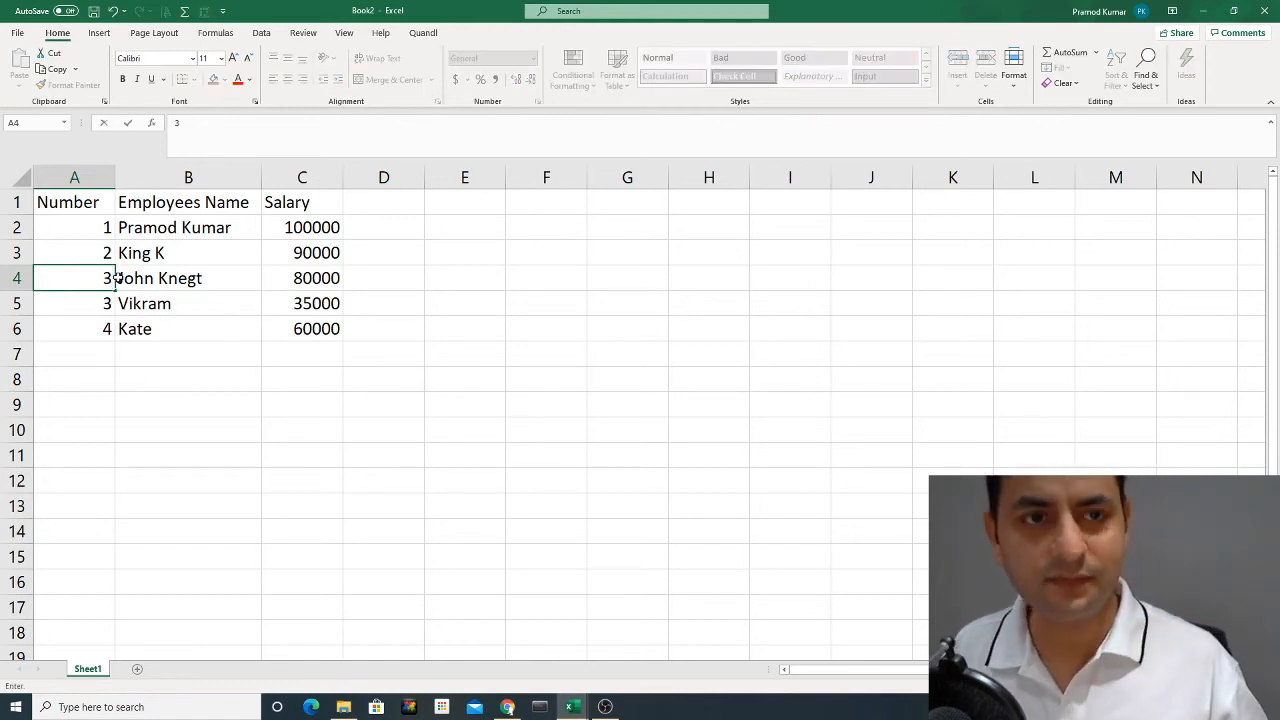
pyautogui.press('Escape')
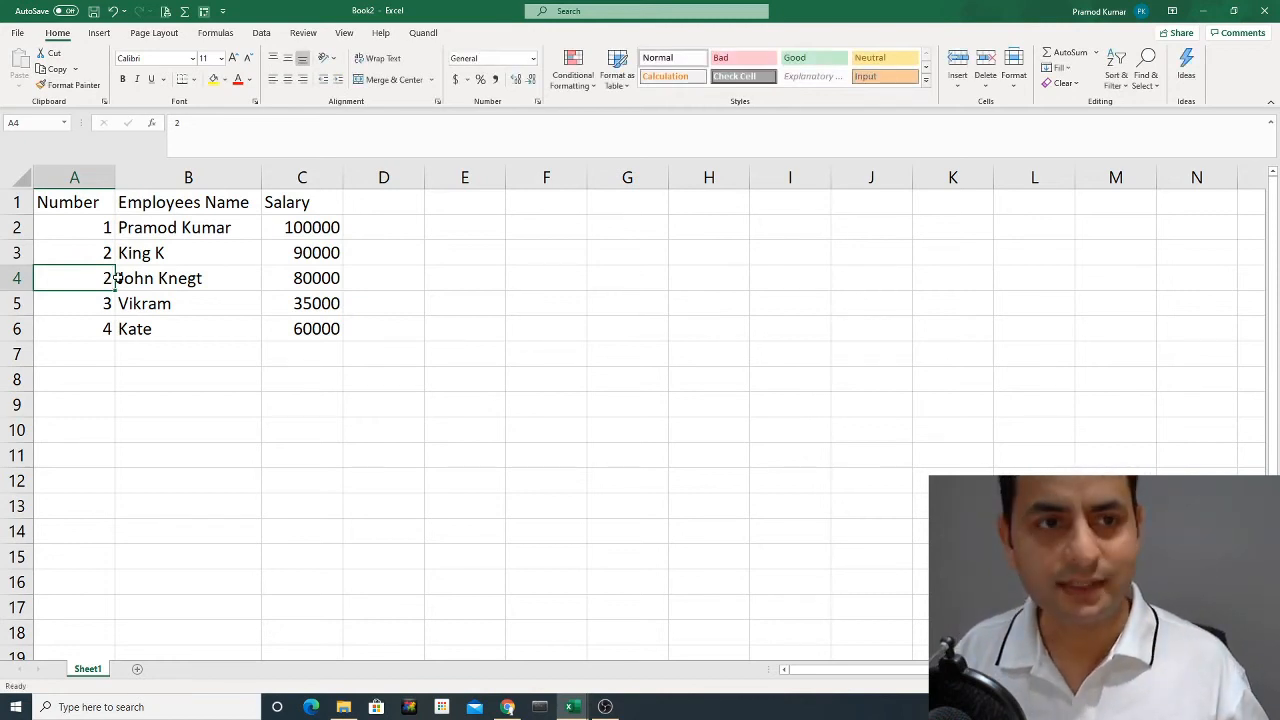
pyautogui.press('Up')
pyautogui.press('Up')
pyautogui.press('Down')
pyautogui.press('Down')
pyautogui.press('Down')
pyautogui.press('Down')
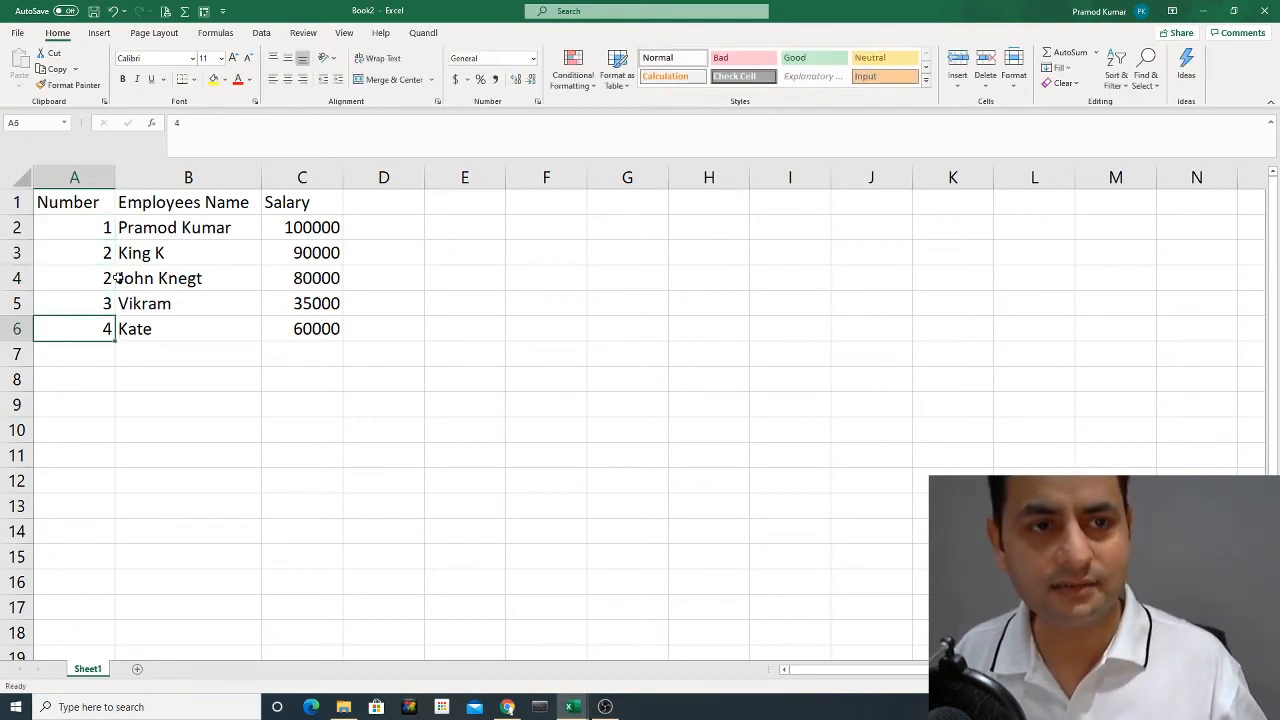
pyautogui.press('Up')
pyautogui.press('Up')
pyautogui.press('Up')
pyautogui.press('Up')
pyautogui.press('Down')
pyautogui.press('Down')
pyautogui.press('Down')
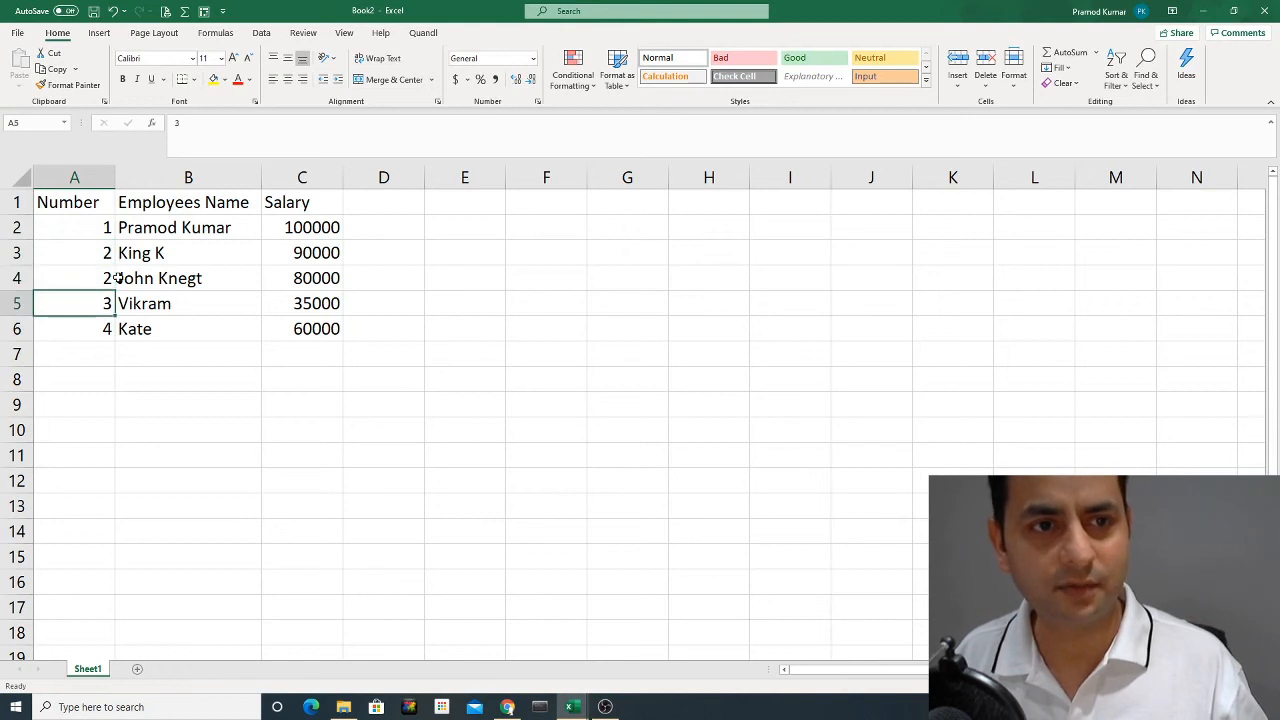
pyautogui.press('Down')
pyautogui.press('Up')
pyautogui.press('Up')
pyautogui.press('Up')
pyautogui.press('Up')
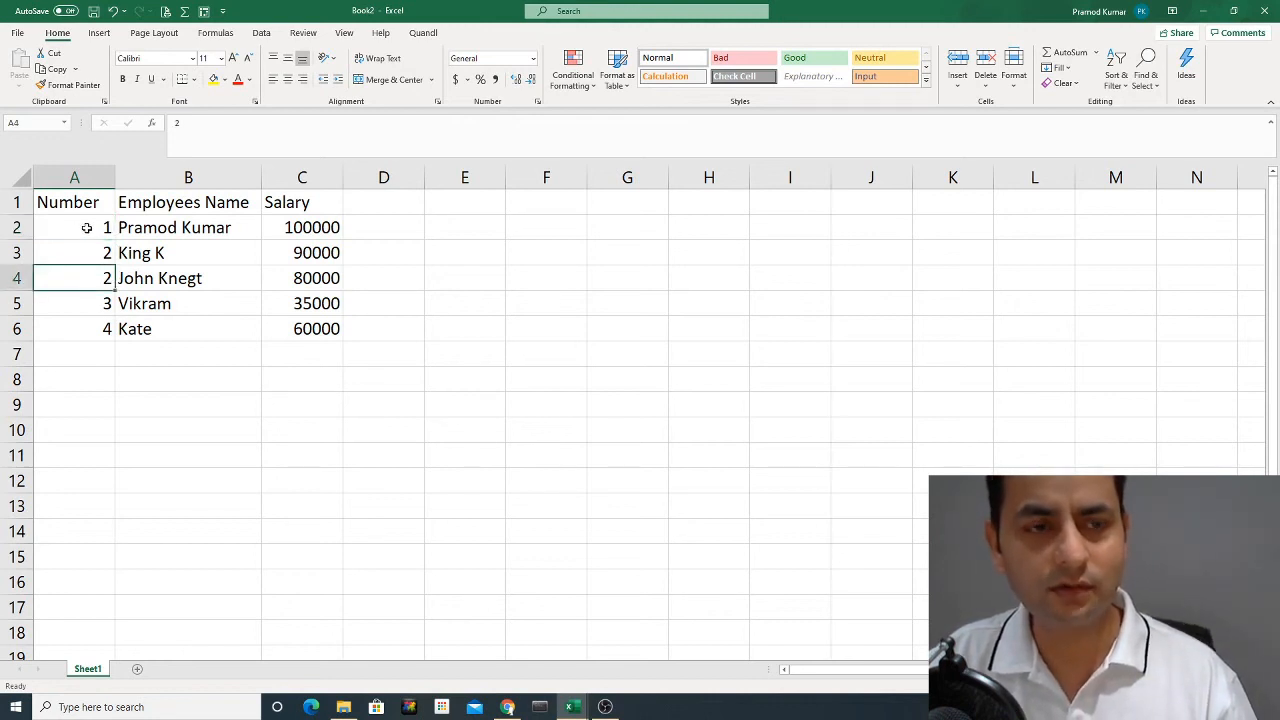
# Fill down from A2:A3 to renumber A2:A6 as 1 through 5.
pyautogui.click(87, 228)
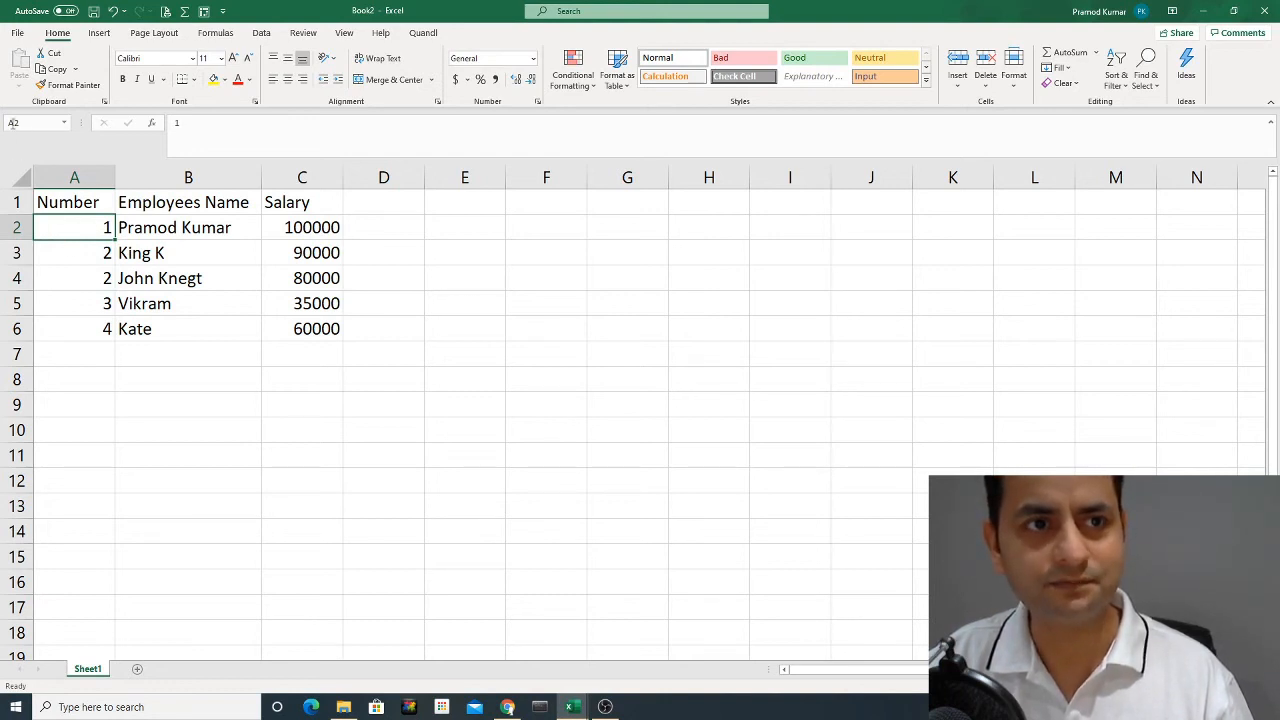
pyautogui.moveTo(83, 237); pyautogui.dragTo(86, 251)
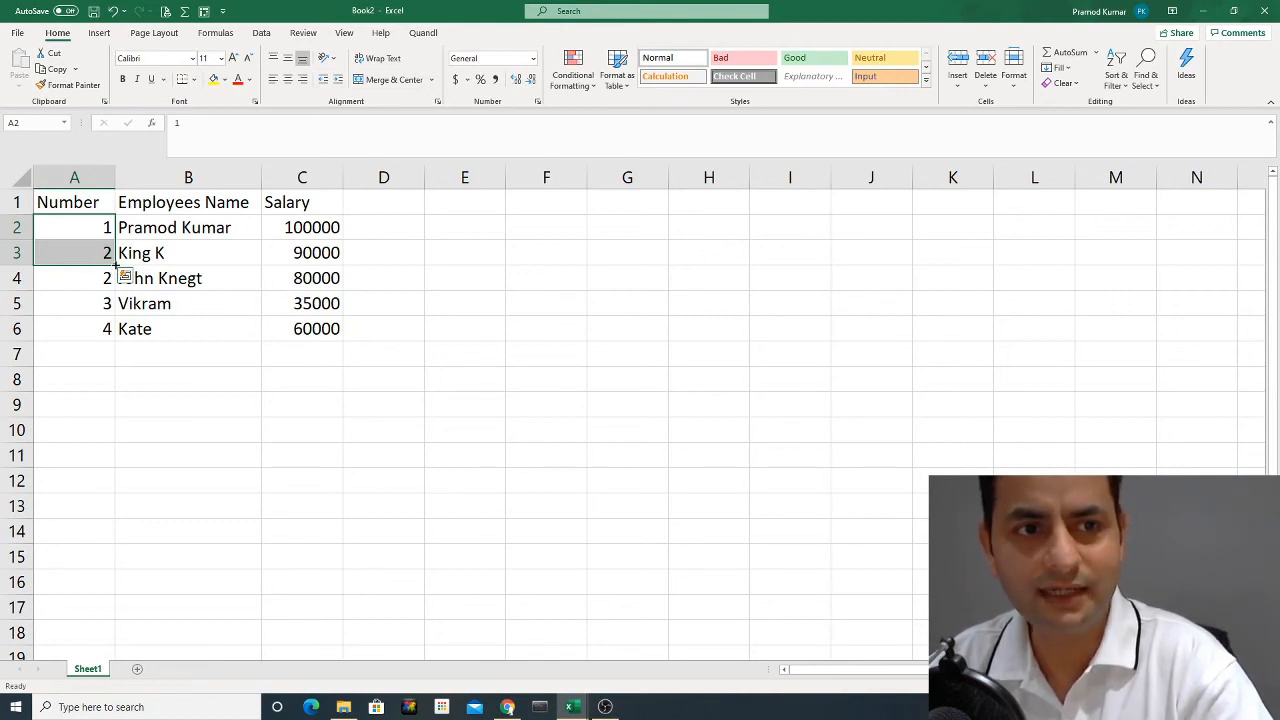
pyautogui.moveTo(115, 264); pyautogui.dragTo(115, 290)
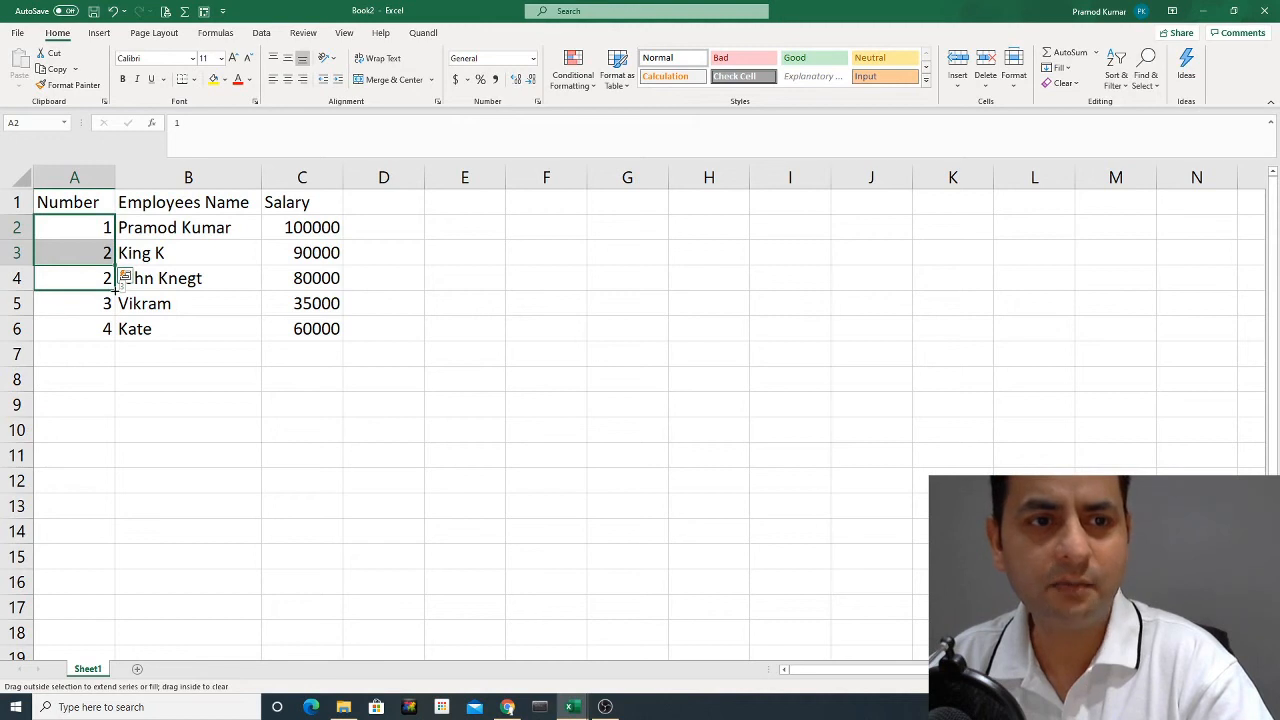
pyautogui.moveTo(115, 290); pyautogui.dragTo(120, 329)
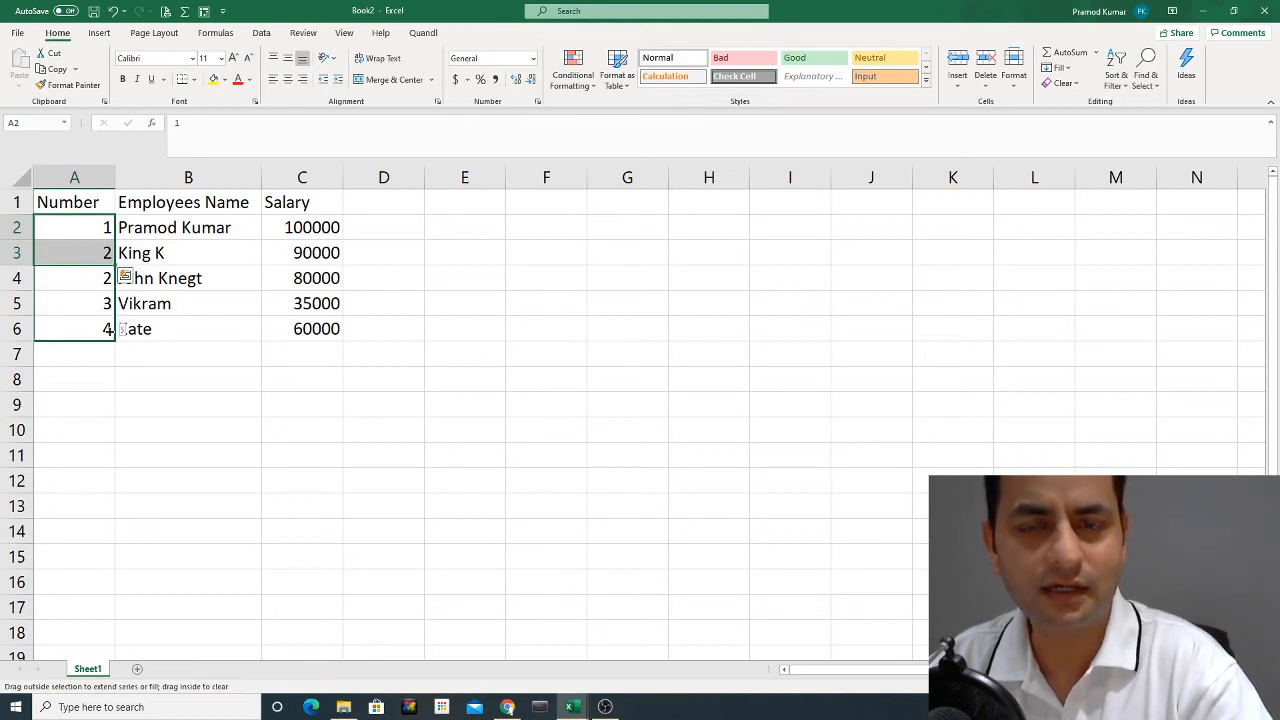
pyautogui.moveTo(121, 329); pyautogui.dragTo(121, 329)
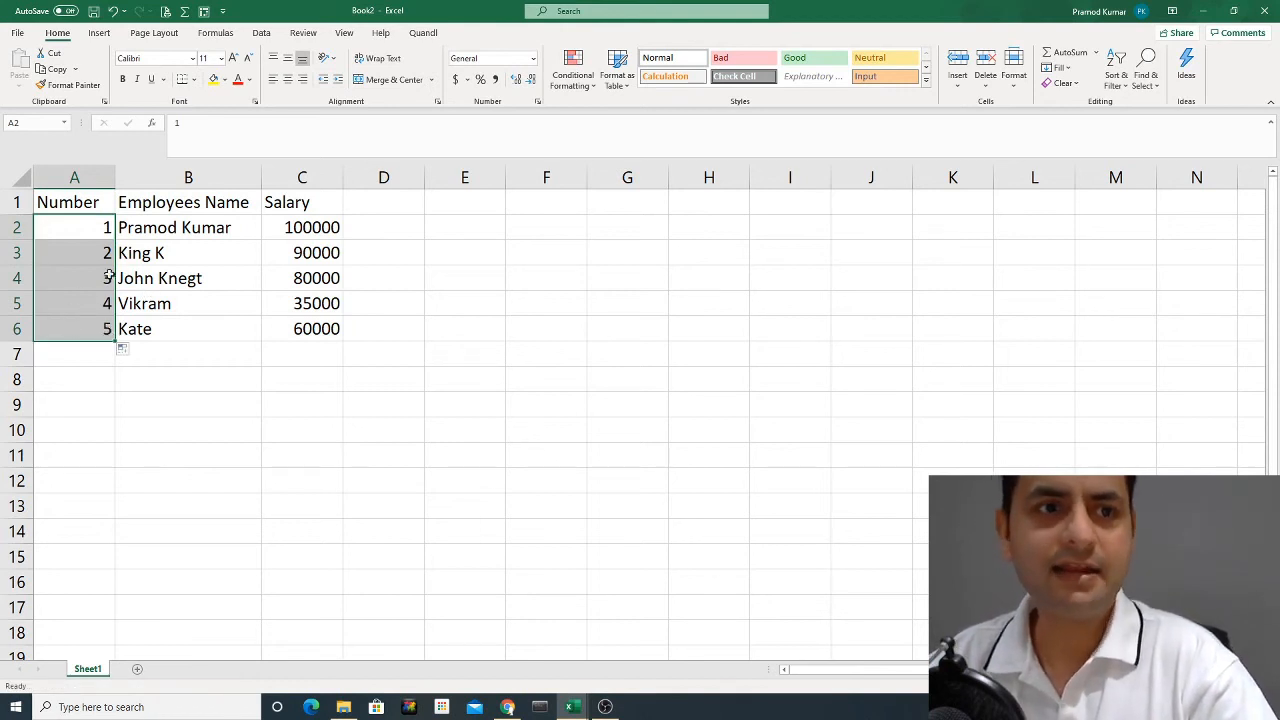
pyautogui.click(88, 233)
pyautogui.moveTo(89, 232); pyautogui.dragTo(86, 326)
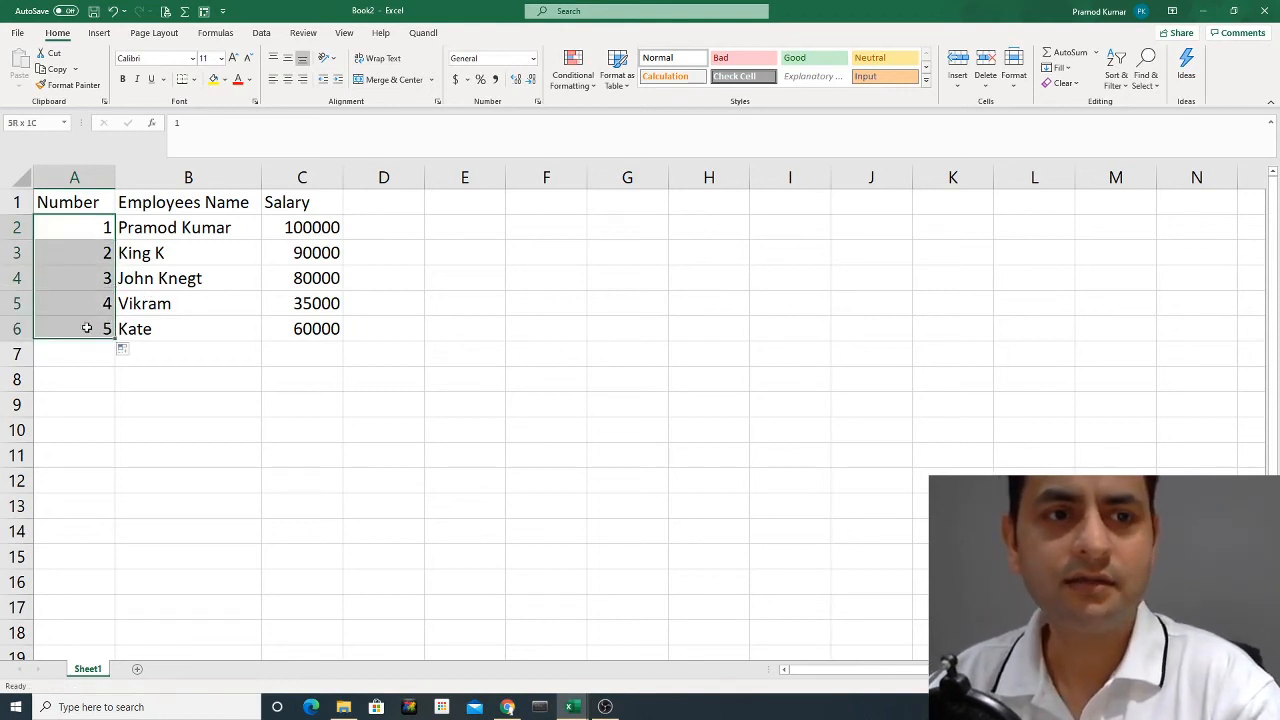
pyautogui.click(203, 275)
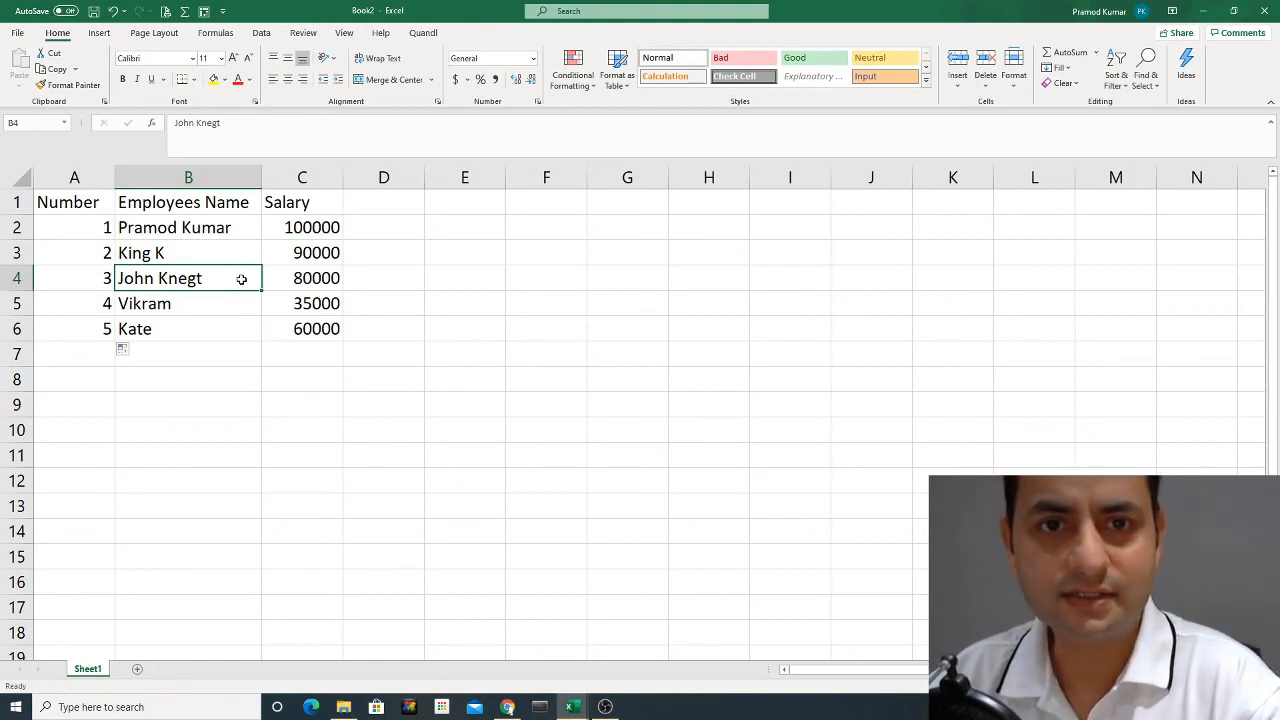
# Enter Jan in F3 and Feb in F4, then autofill months down to Dec in F14.
pyautogui.click(562, 256)
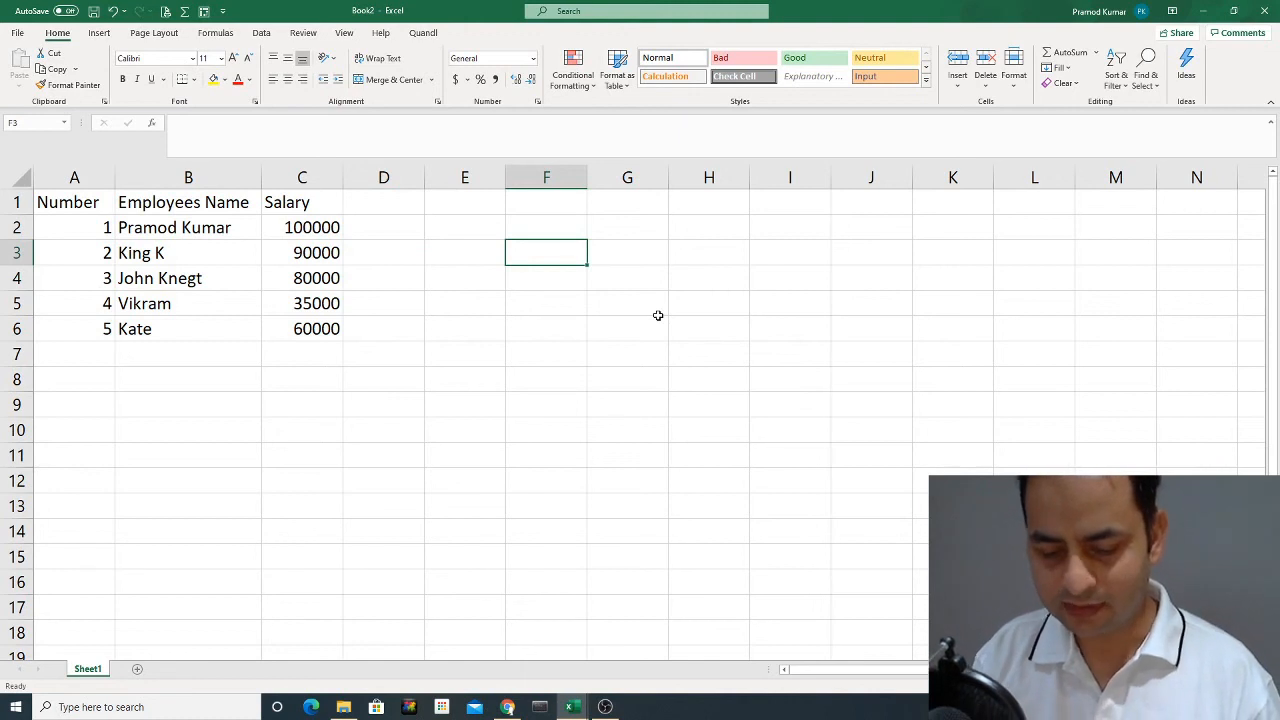
pyautogui.write('Jan')
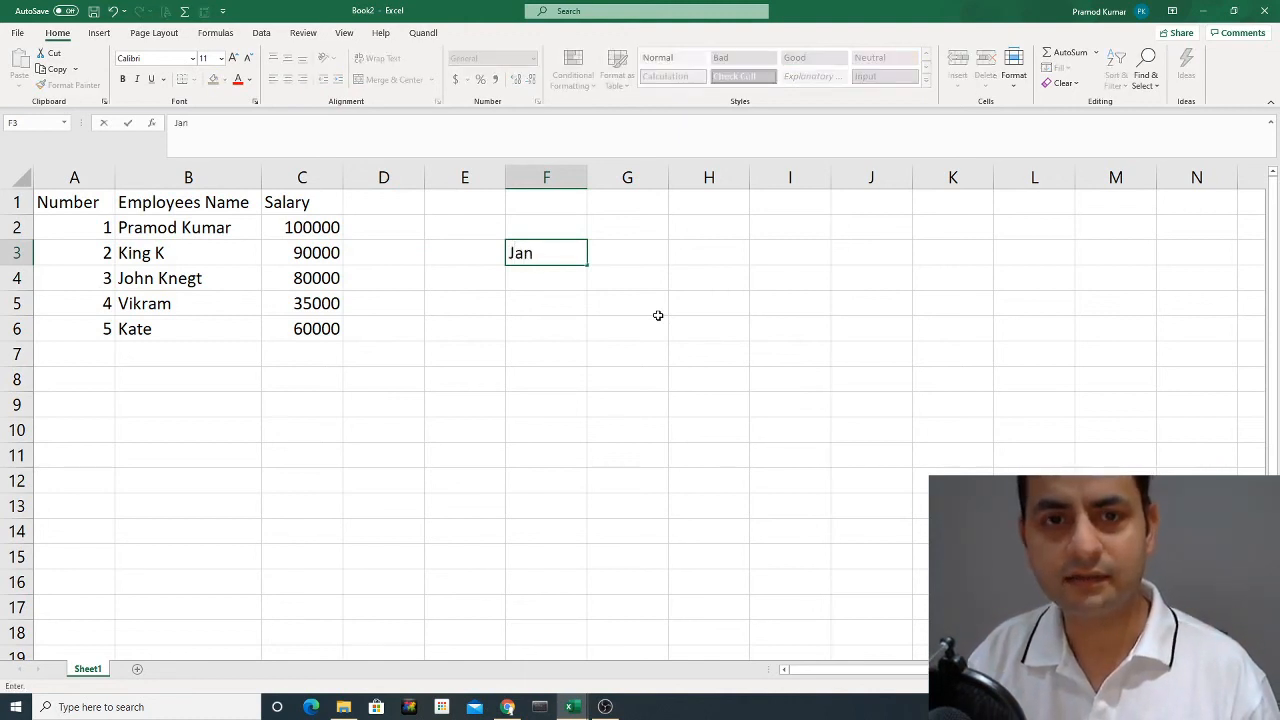
pyautogui.press('Return')
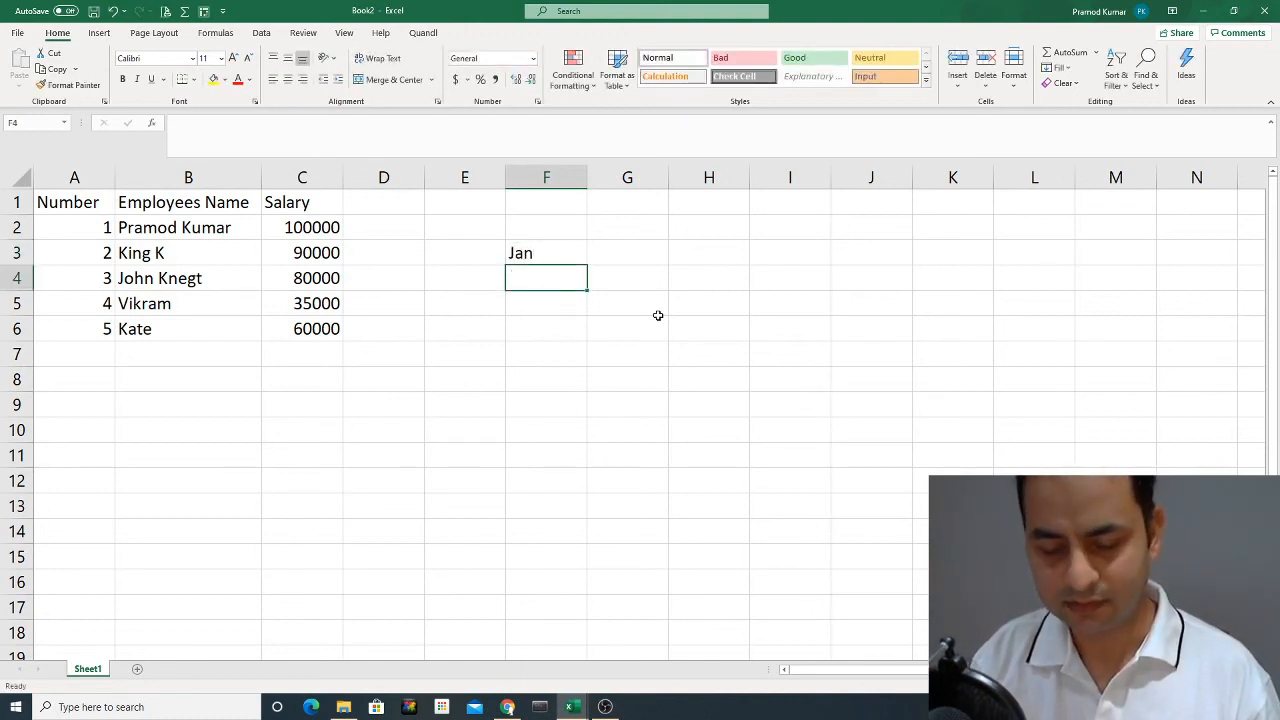
pyautogui.write('Feb')
pyautogui.press('Return')
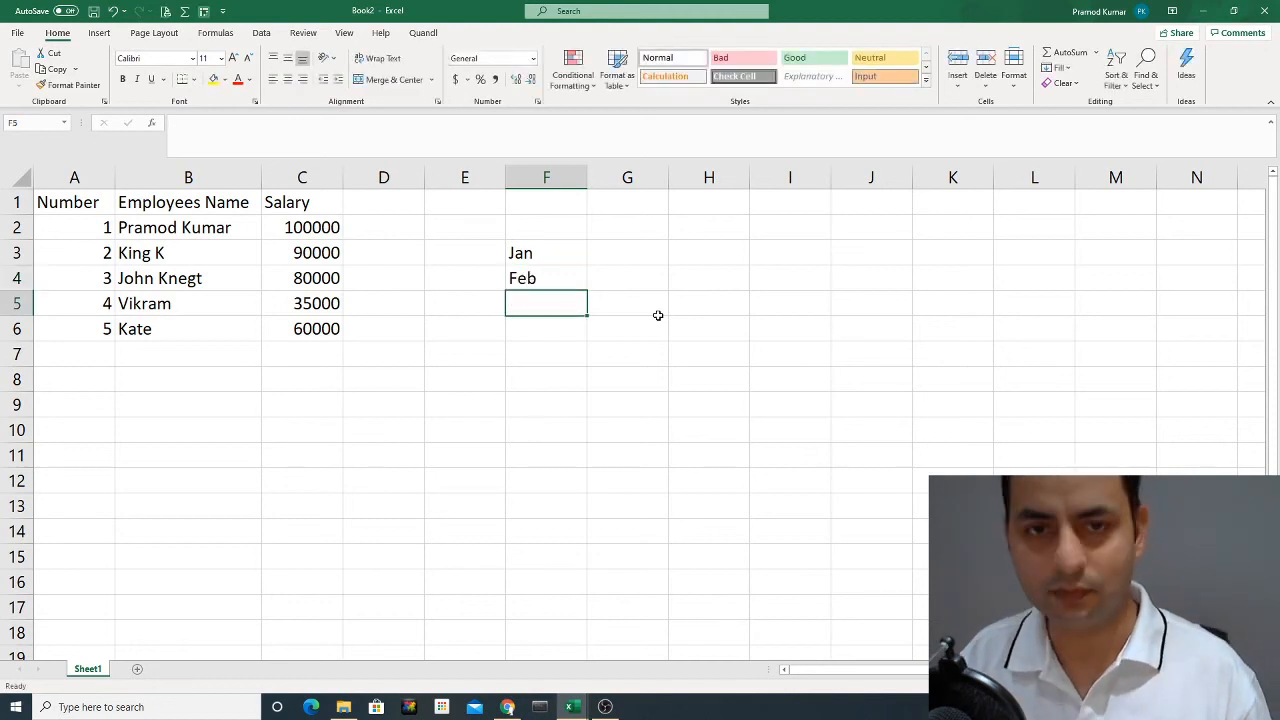
pyautogui.press('Up')
pyautogui.press('Up')
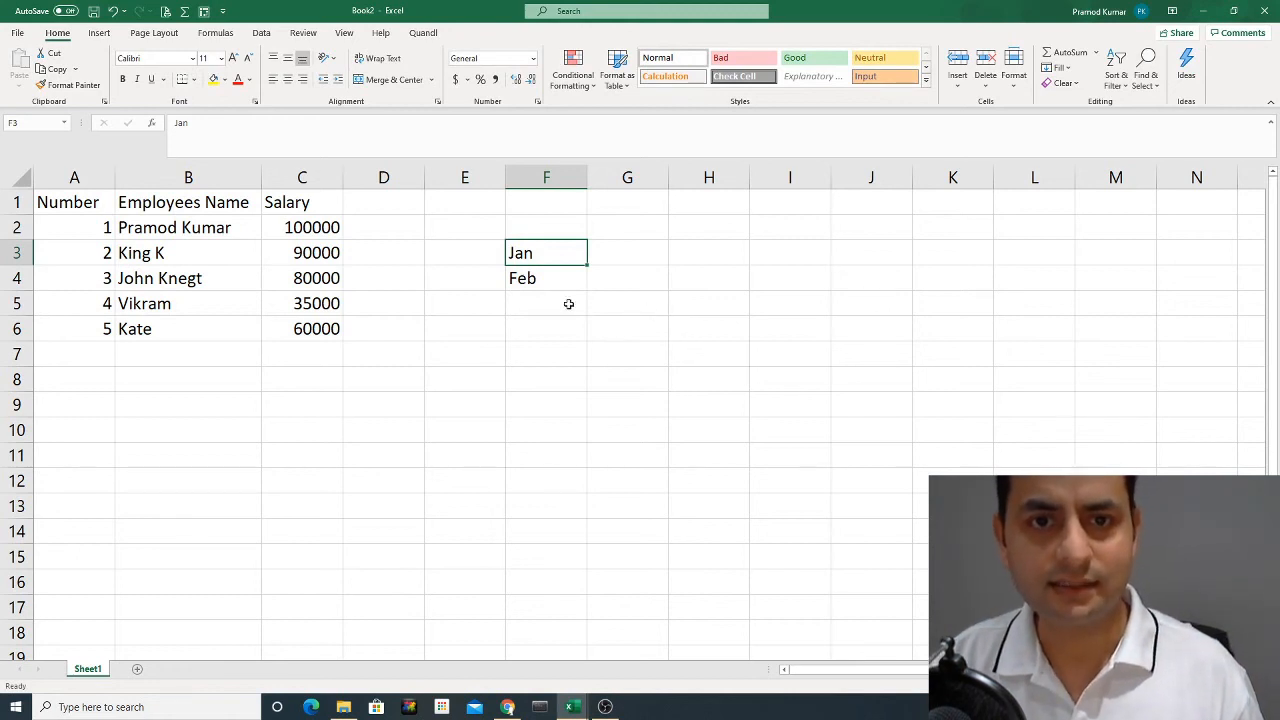
pyautogui.moveTo(551, 254); pyautogui.dragTo(546, 282)
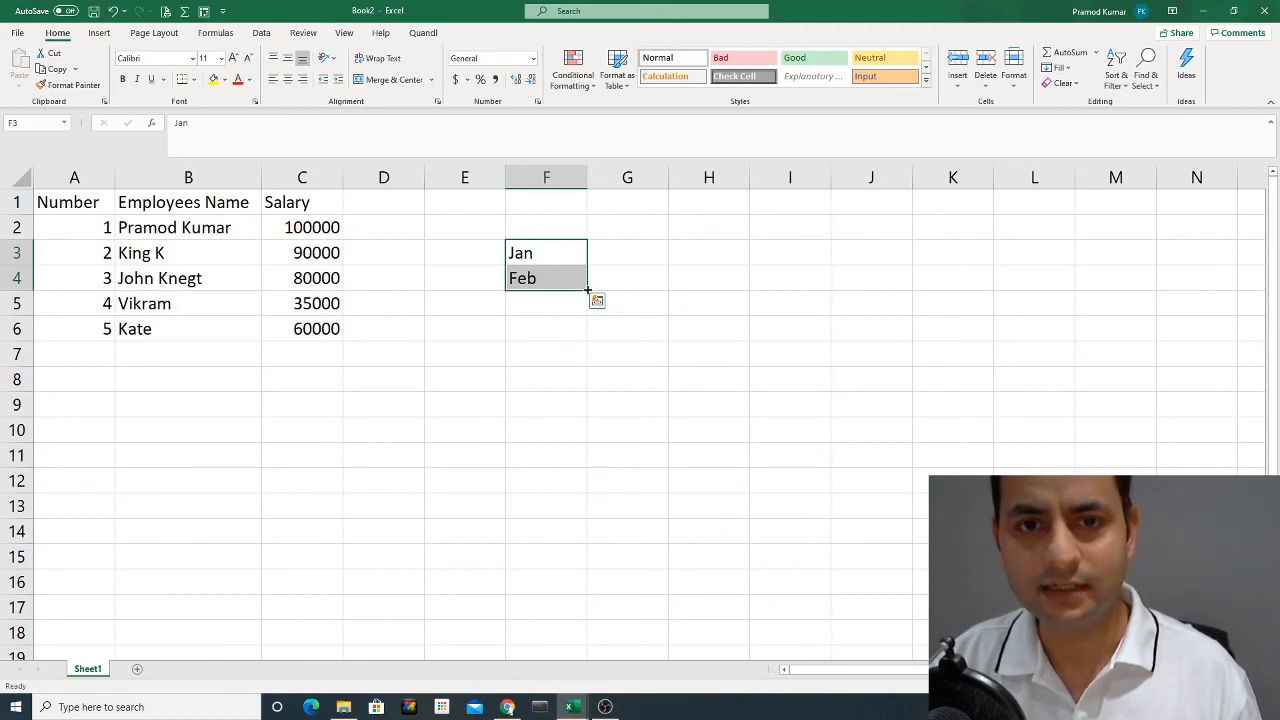
pyautogui.moveTo(588, 290); pyautogui.dragTo(571, 538)
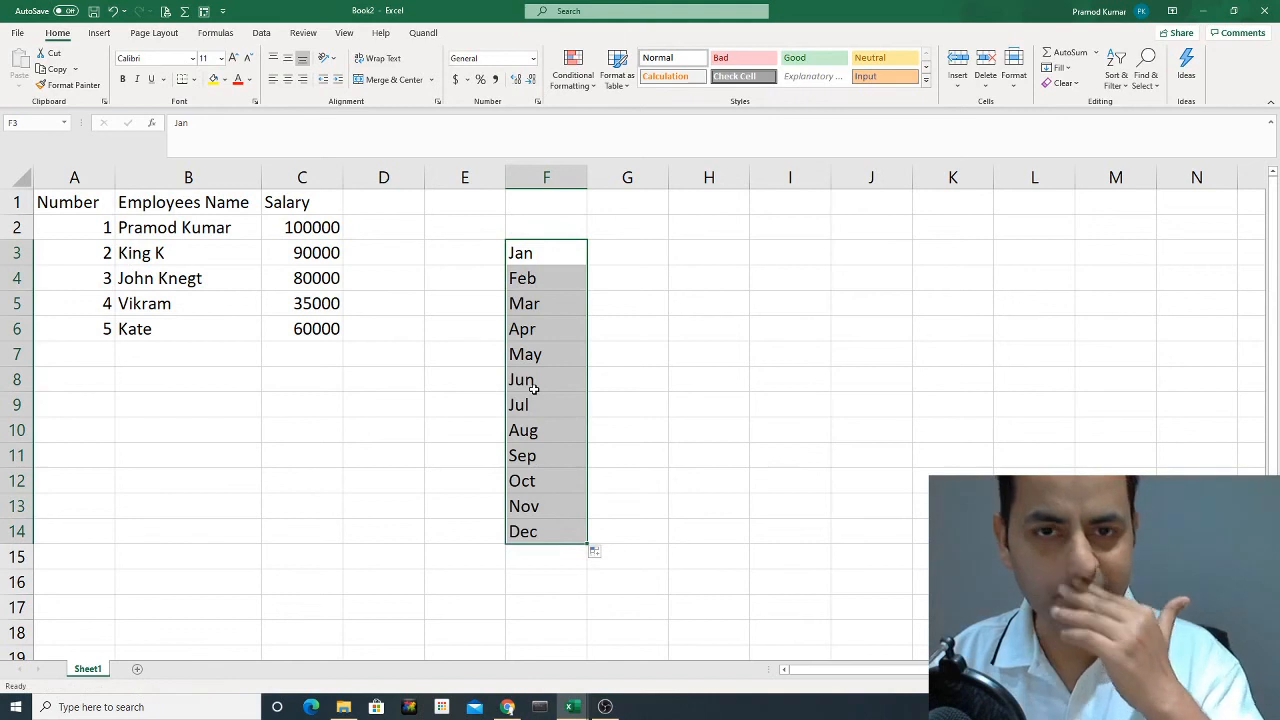
# Enter 1 and 2 in G3:G4 and fill the numbers 1–12 down to G14.
pyautogui.click(620, 252)
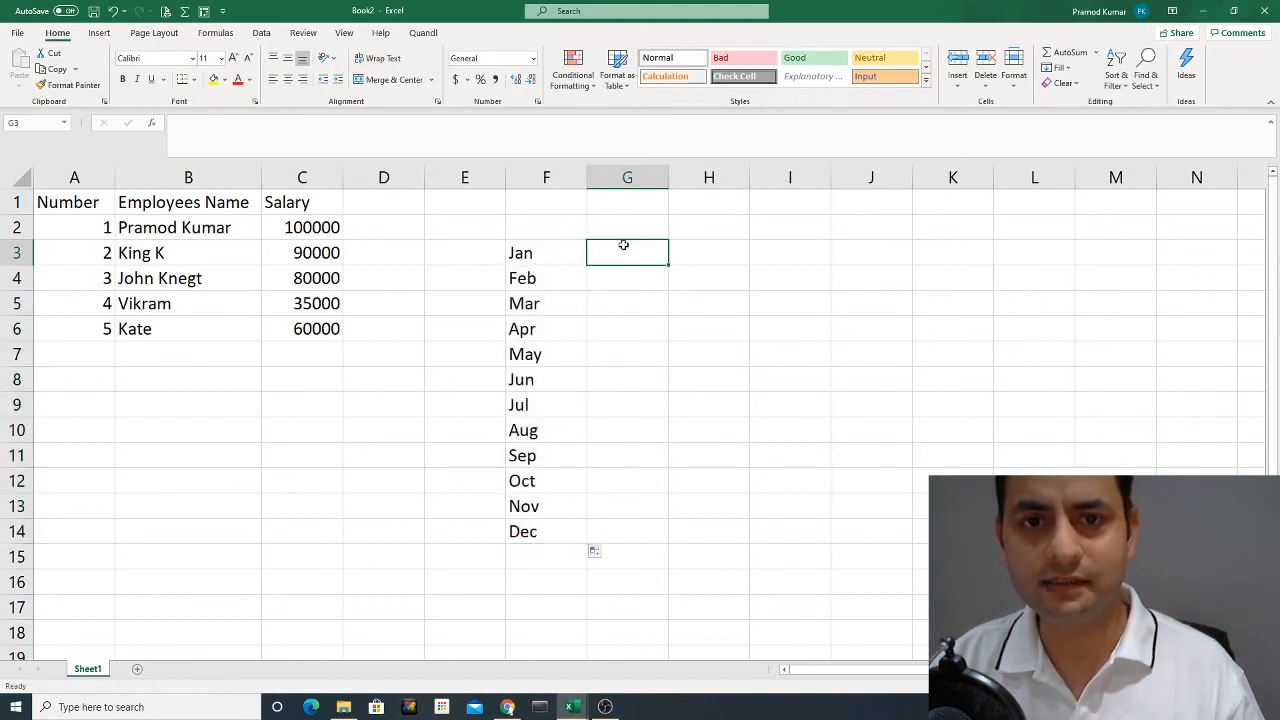
pyautogui.write('1')
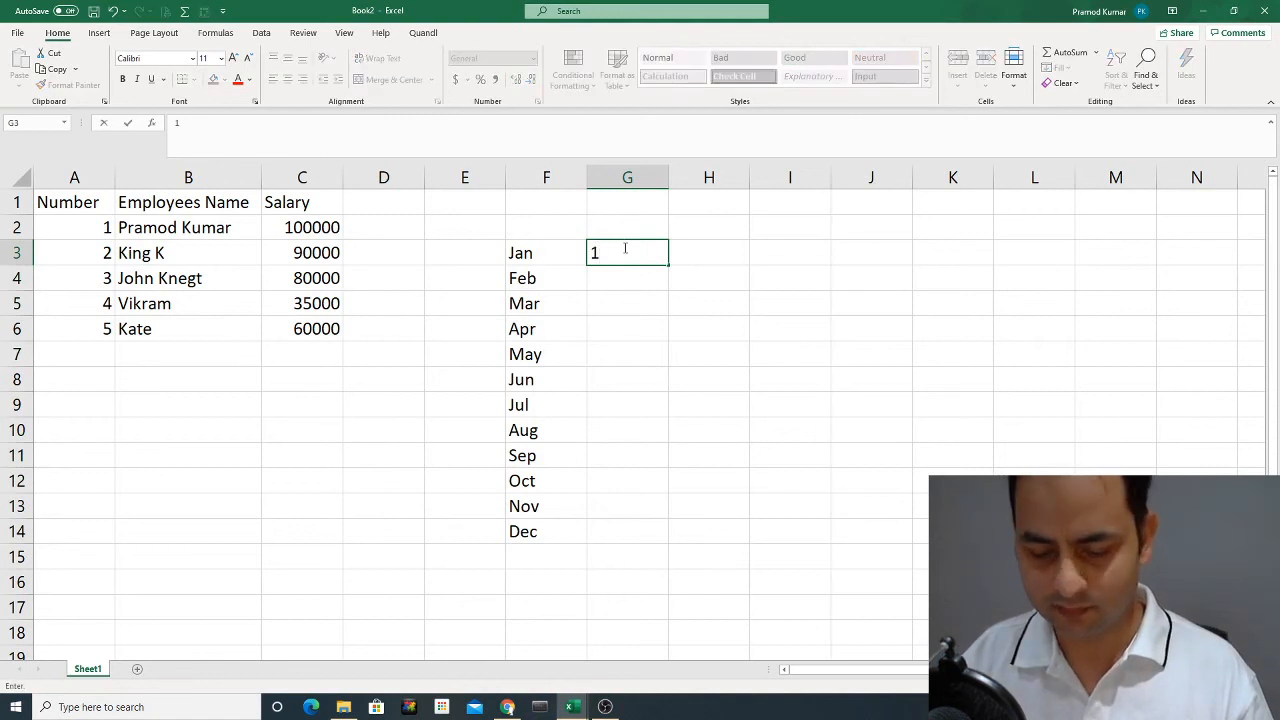
pyautogui.press('Return')
pyautogui.write('2')
pyautogui.press('Return')
pyautogui.click(624, 248)
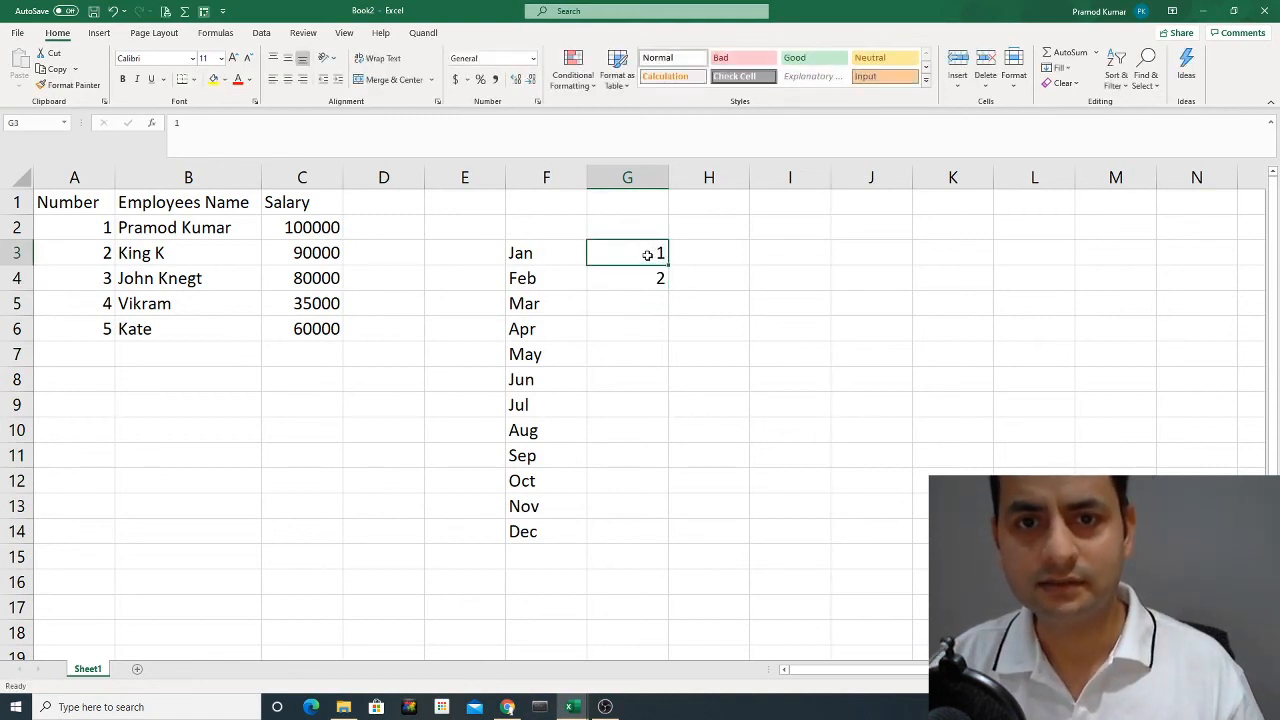
pyautogui.moveTo(649, 251); pyautogui.dragTo(648, 278)
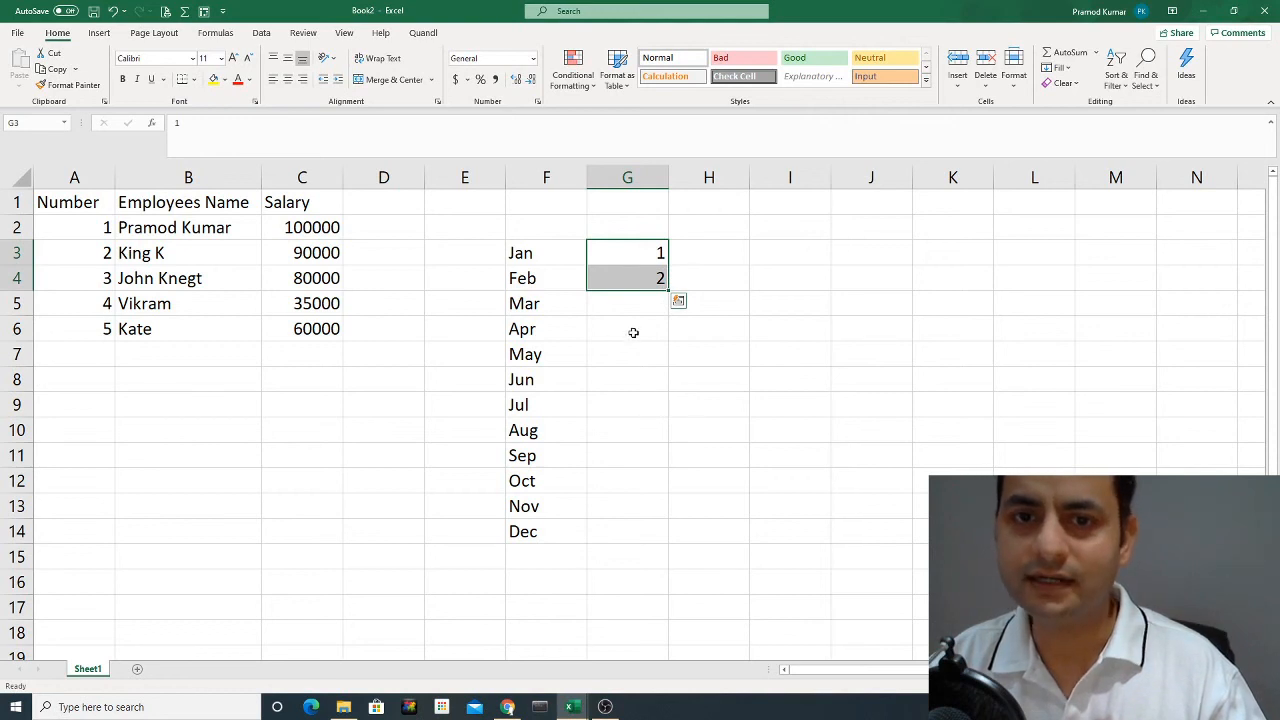
pyautogui.doubleClick(668, 290)
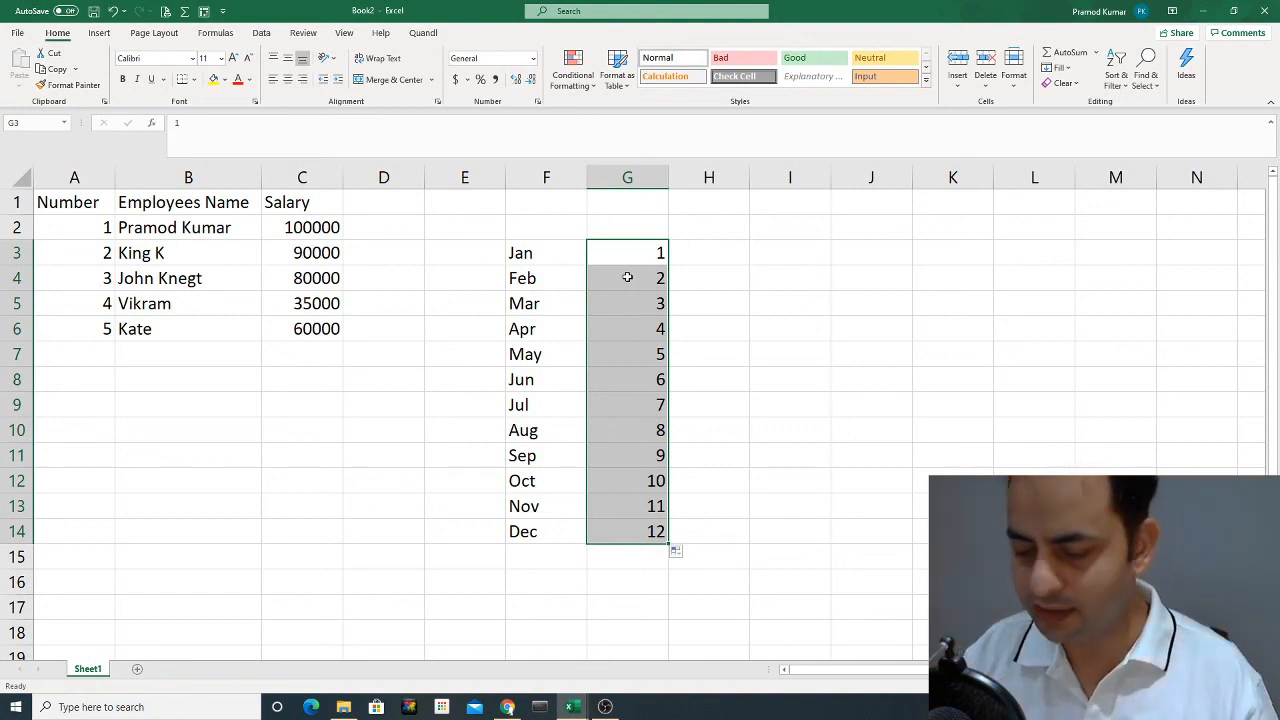
pyautogui.press('Up')
pyautogui.press('Up')
pyautogui.press('Down')
pyautogui.press('Down')
pyautogui.press('Down')
pyautogui.press('Right')
# Enter Monday and Tuesday in H3:H4, then autofill weekdays down to Friday in H14.
pyautogui.press('Up')
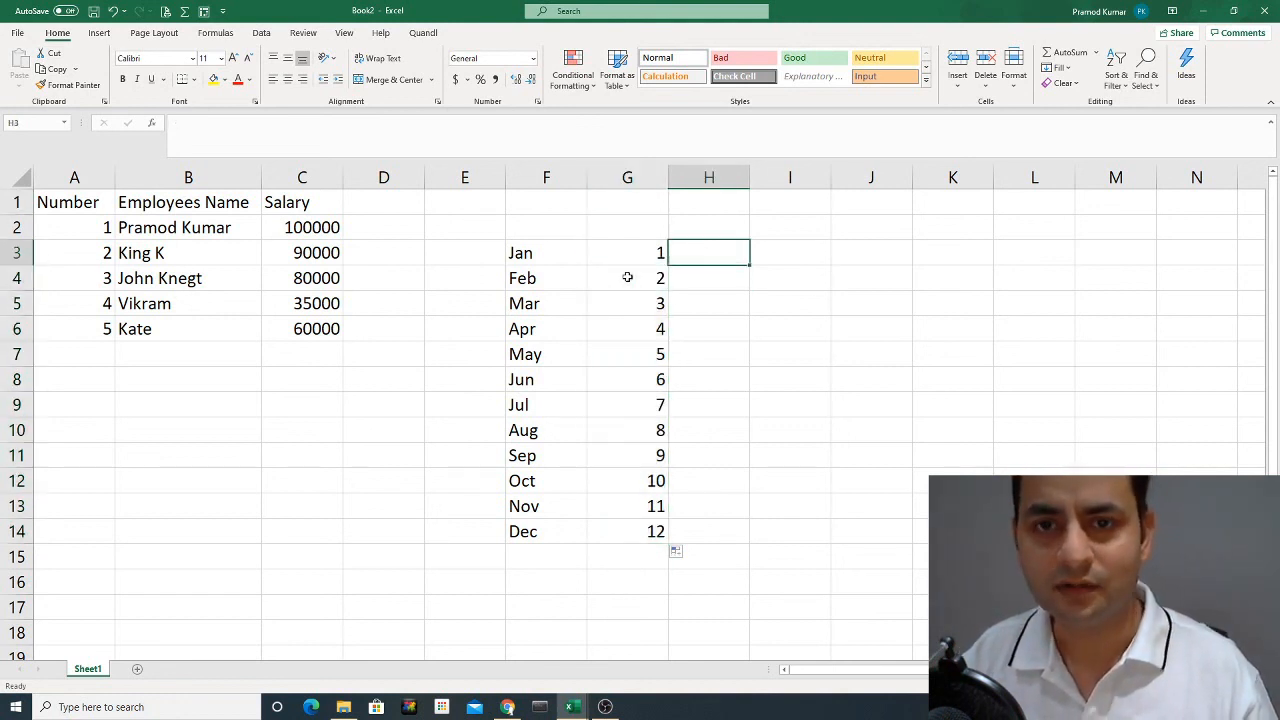
pyautogui.write('Monday')
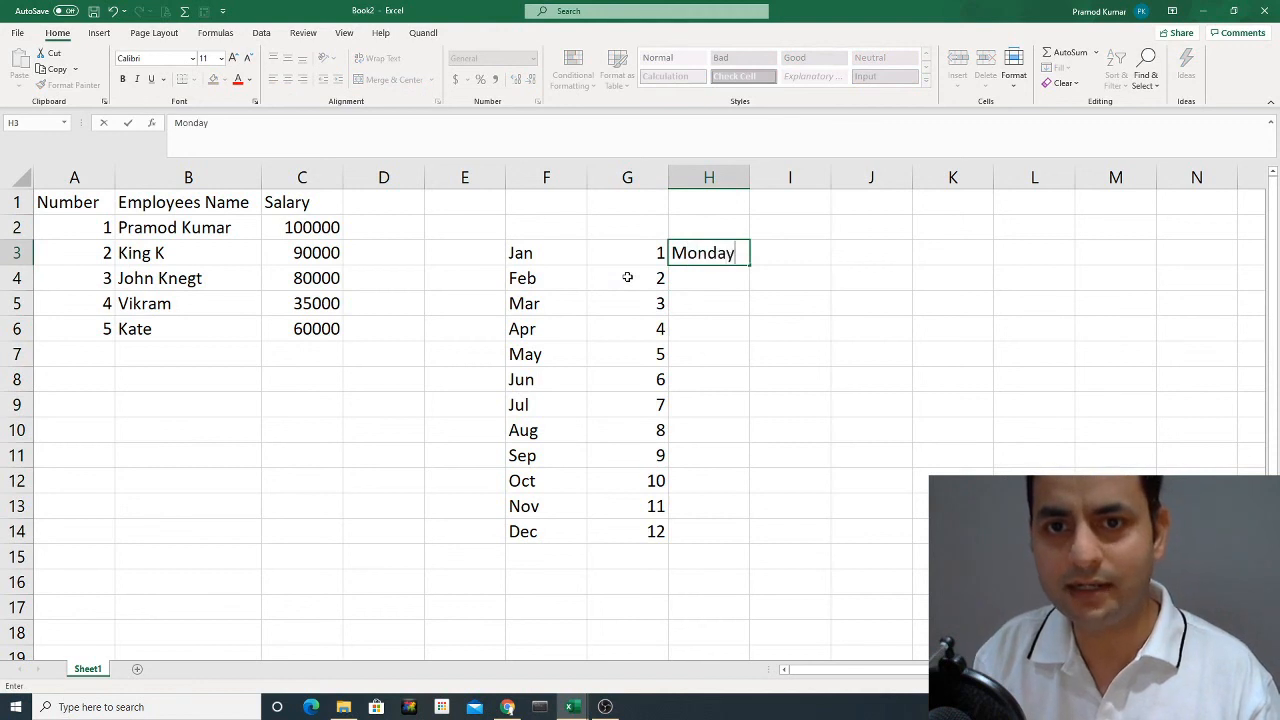
pyautogui.press('Return')
pyautogui.write('Tuesday')
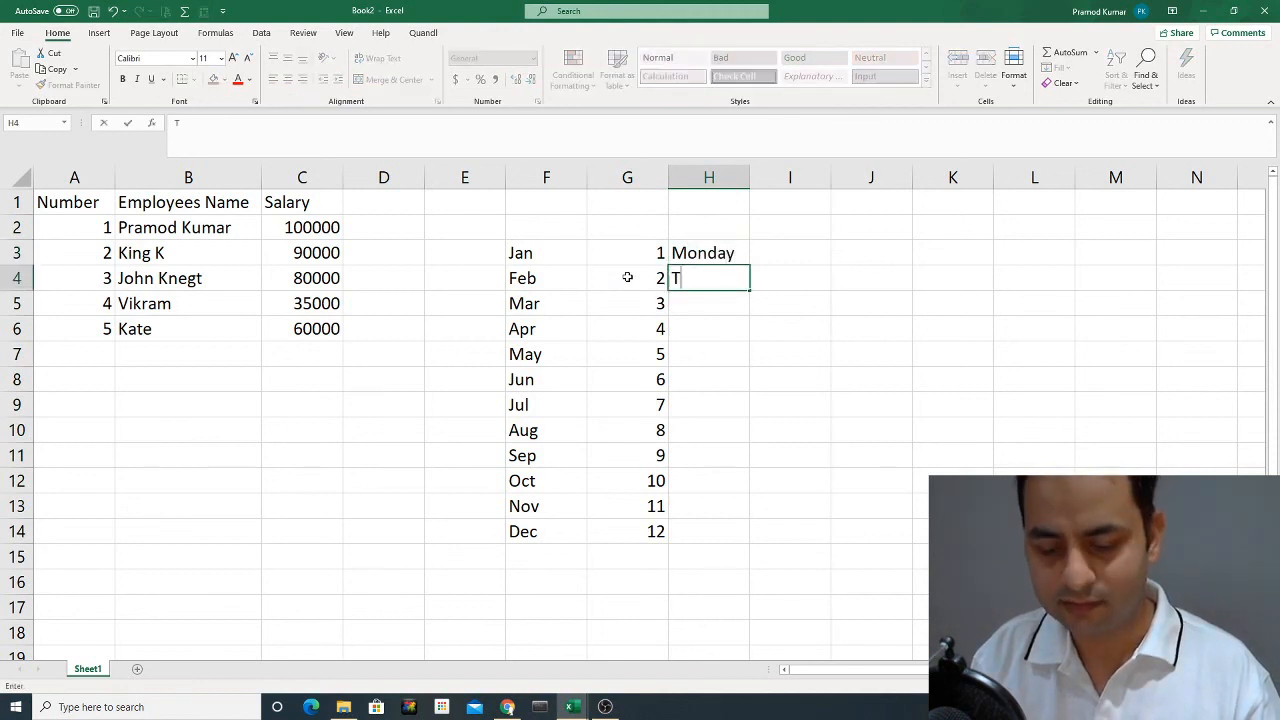
pyautogui.press('Return')
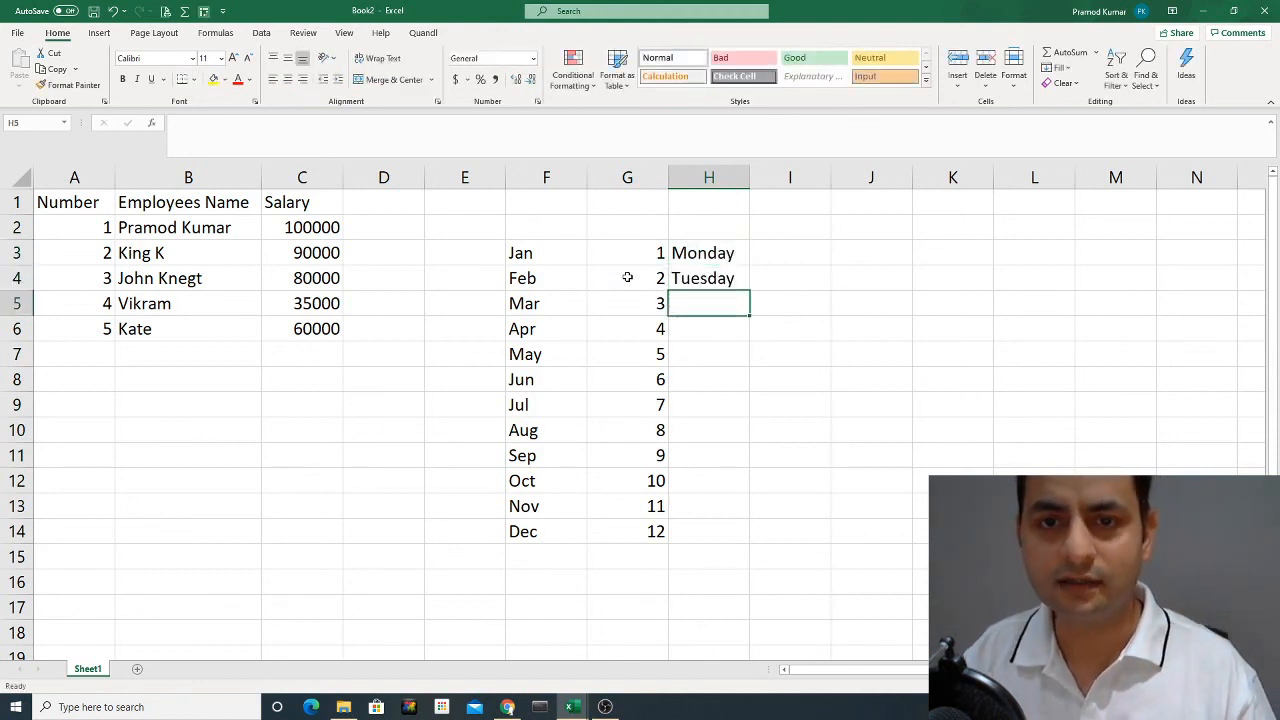
pyautogui.press('Up')
pyautogui.press('Up')
pyautogui.hotkey('shift', 'Down')
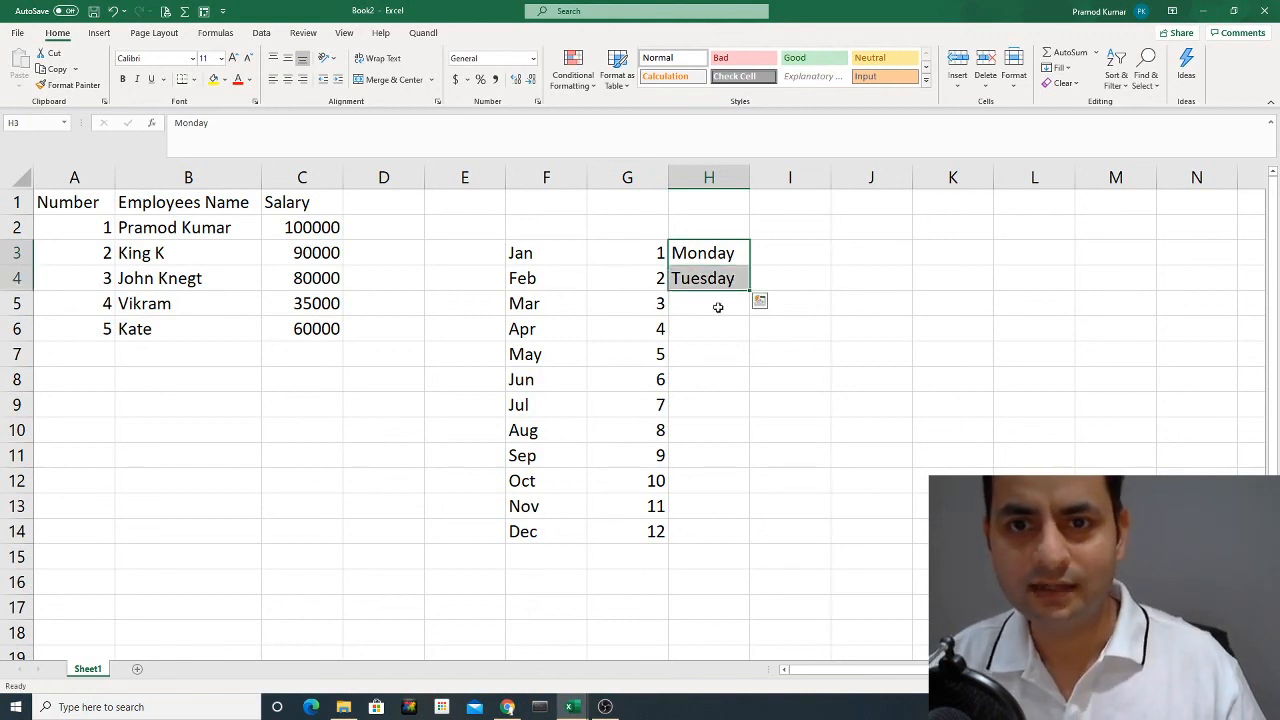
pyautogui.moveTo(750, 290); pyautogui.dragTo(750, 541)
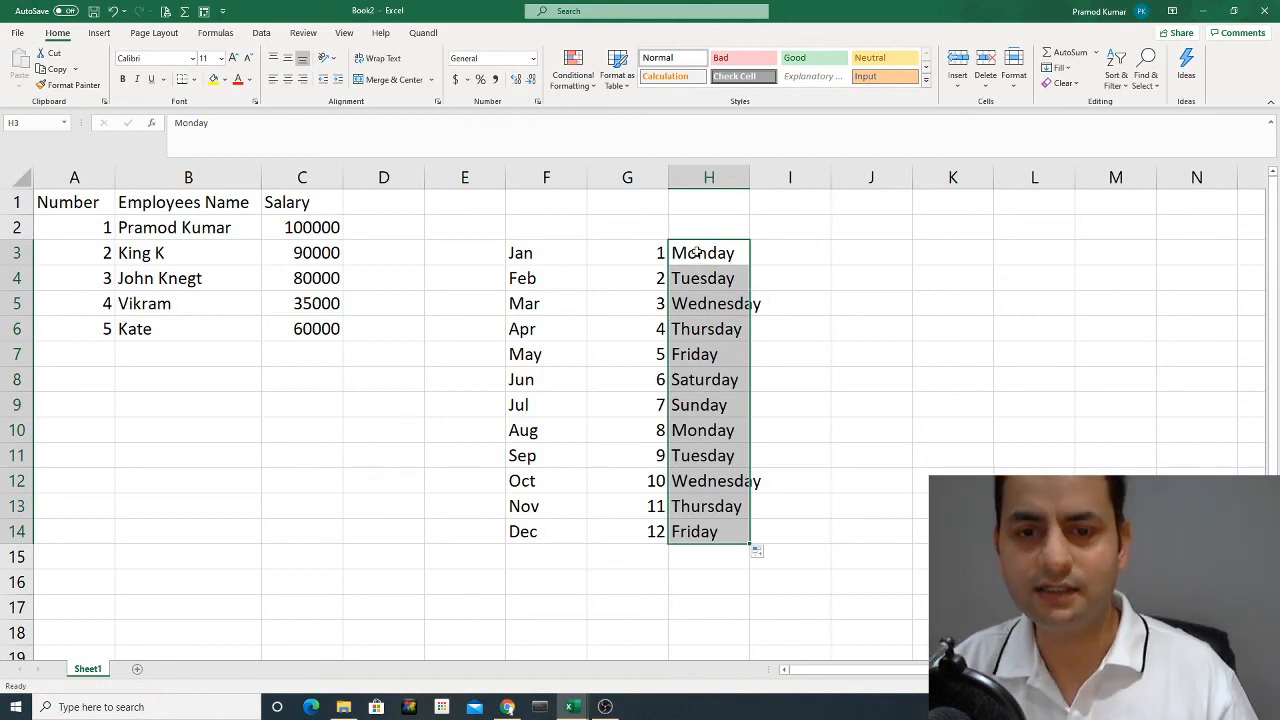
pyautogui.click(702, 393)
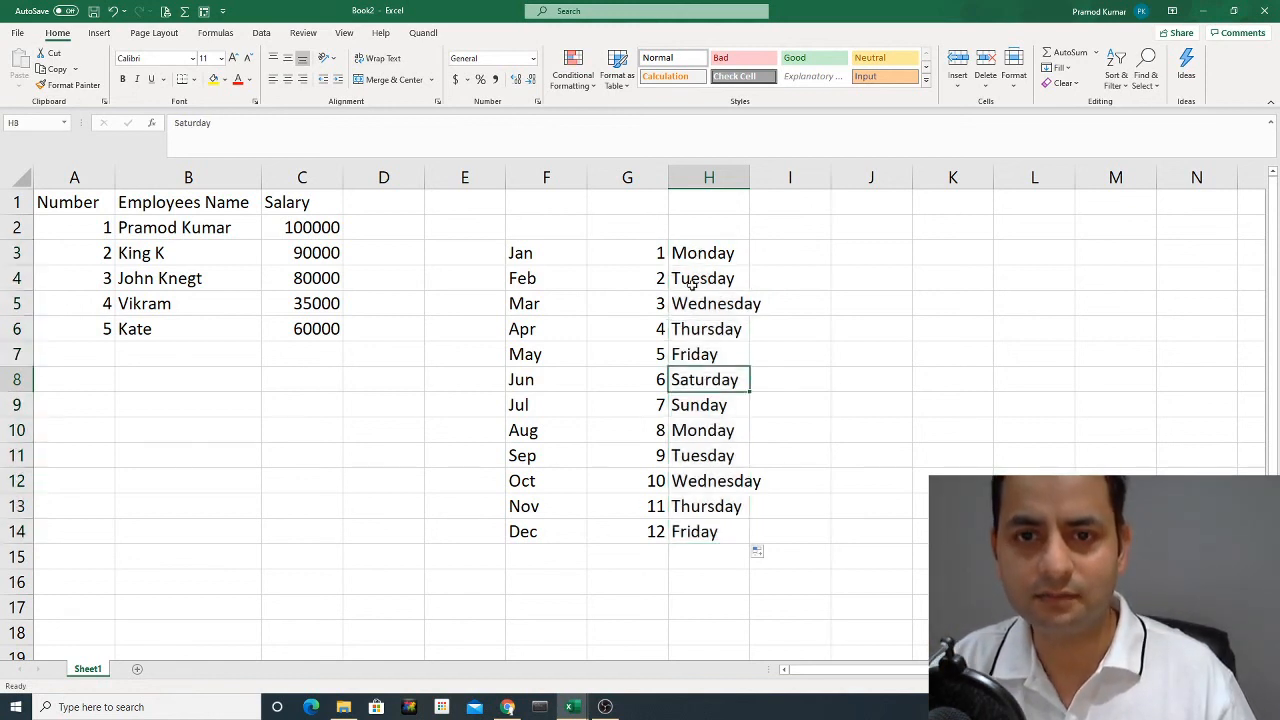
pyautogui.moveTo(695, 256); pyautogui.dragTo(692, 400)
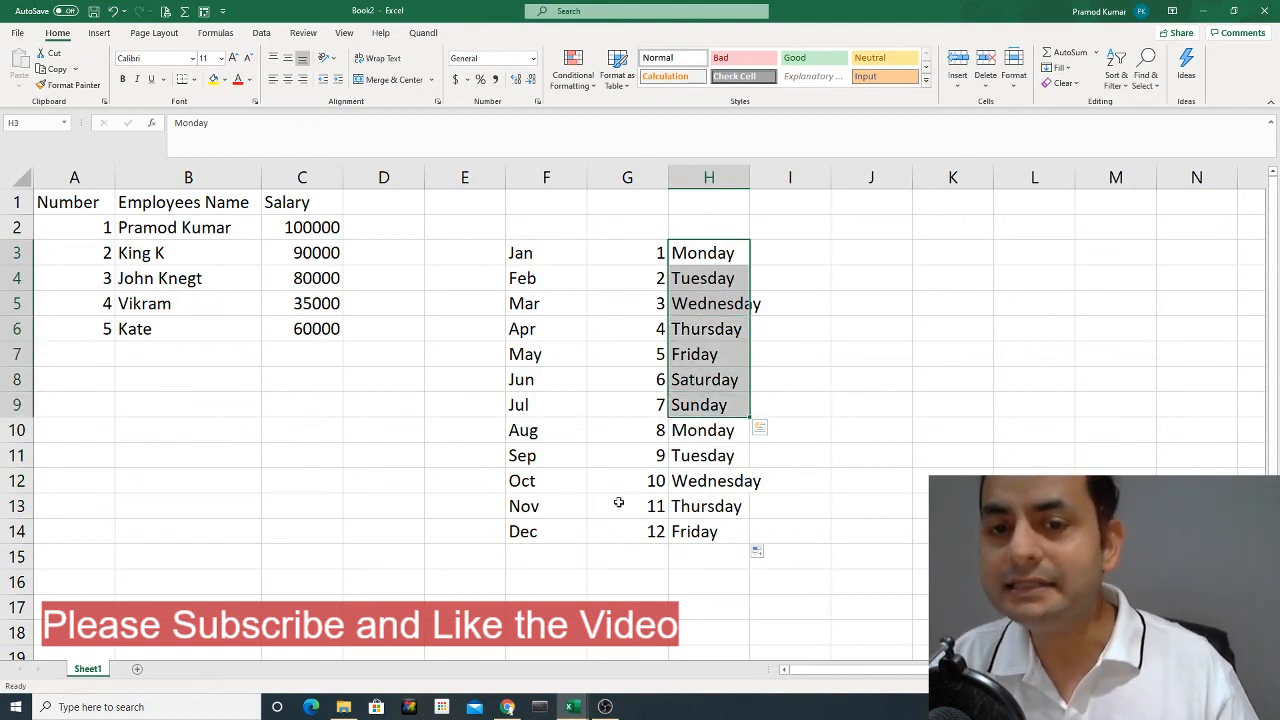